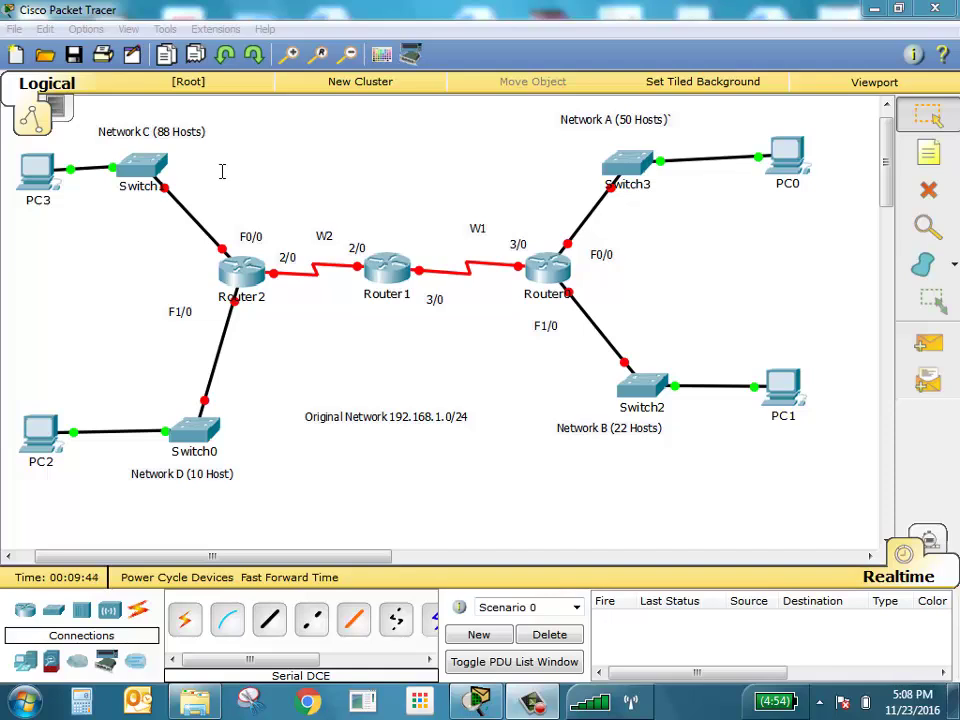
Add a note beside the Network C switch reading 192.168.1.0/25 with 192.168.1.1 - 192.168.1.127 on the second line
click(150, 122)
click(928, 152)
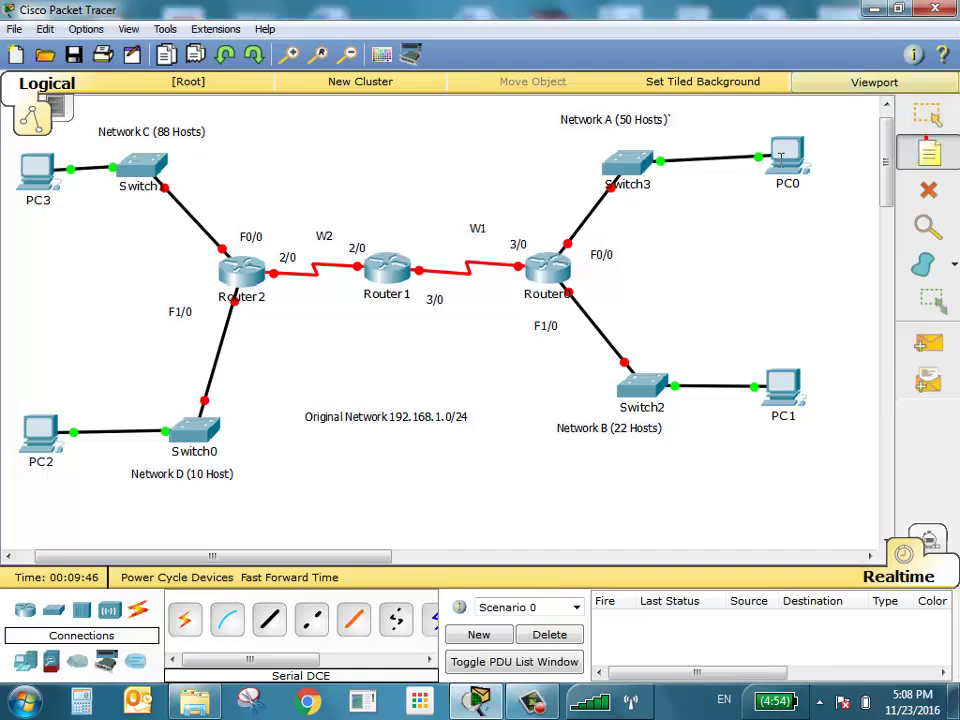
click(216, 183)
text(1)
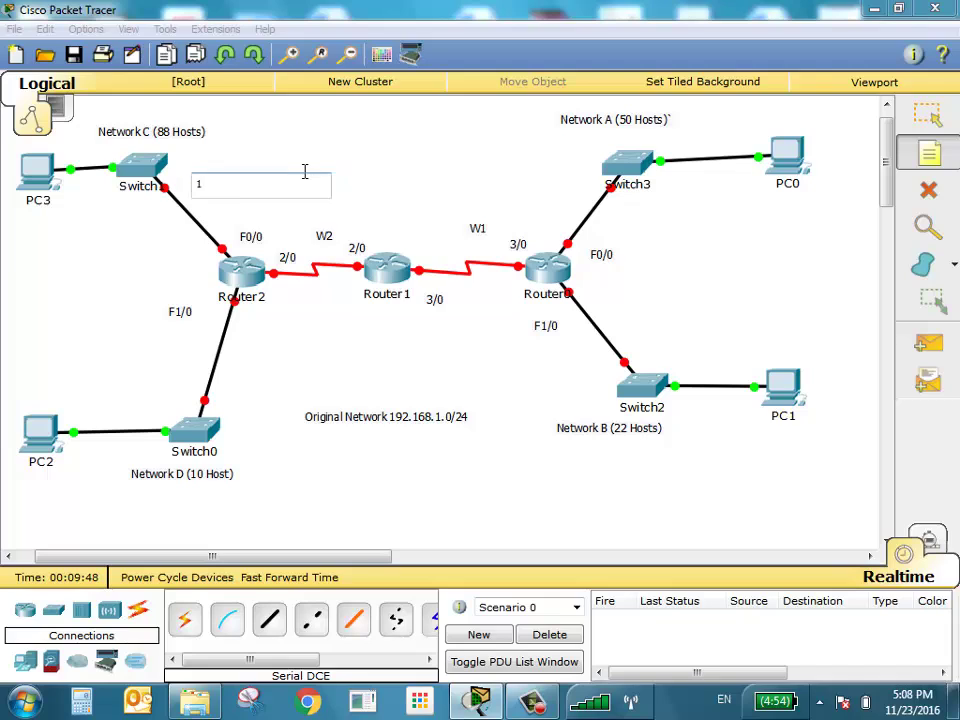
text(92.168.1.1)
key(BackSpace)
text(0/25)
key(Return)
text(192.)
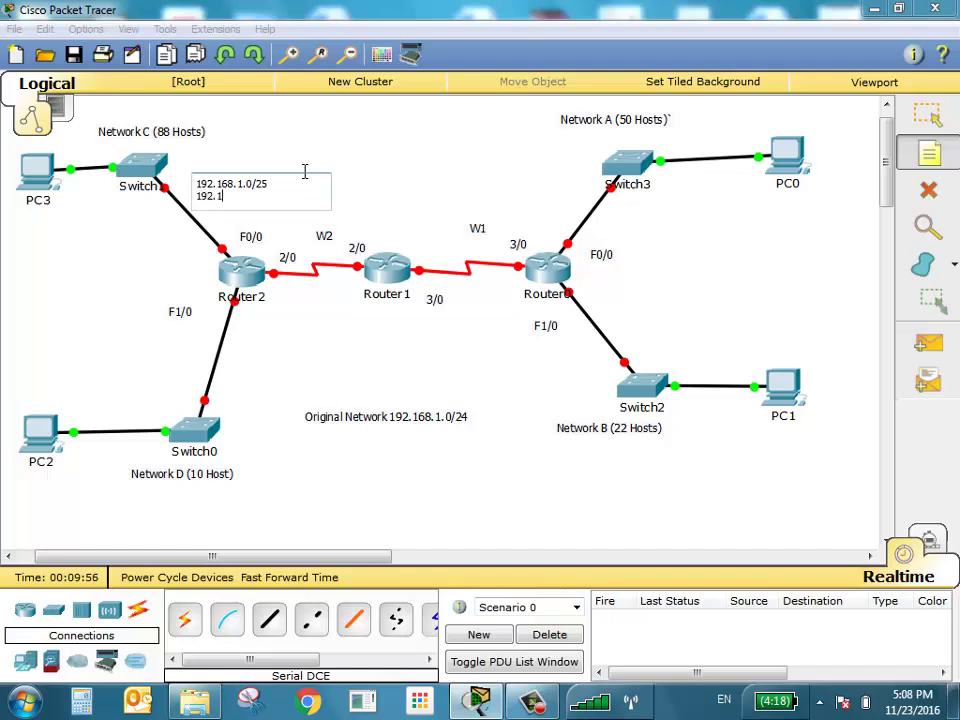
text(168.1.1 - 192.168.1.12)
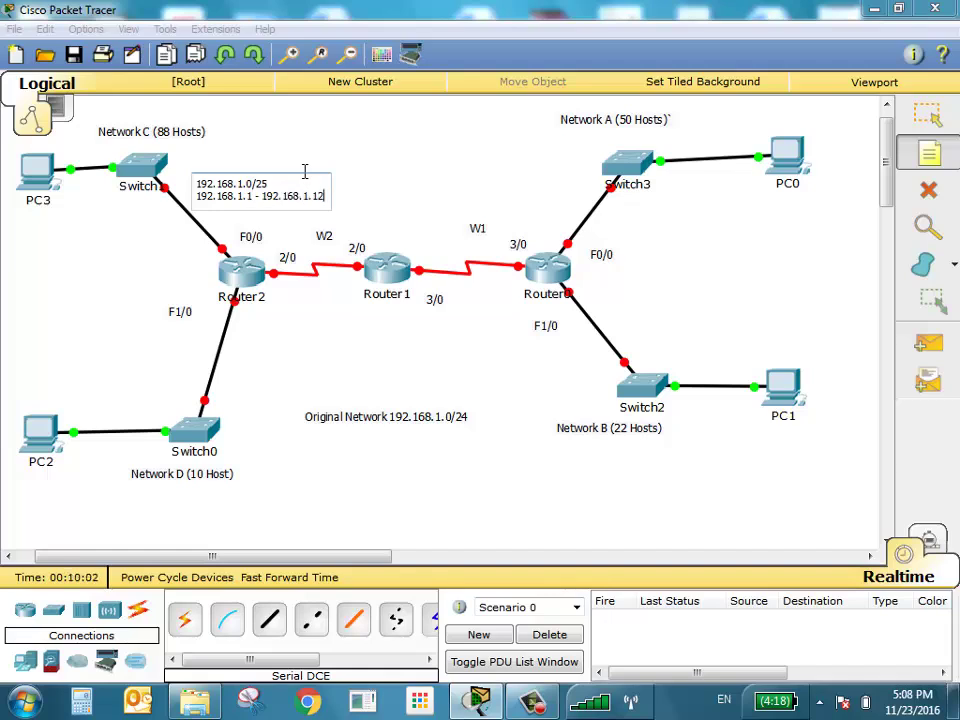
text(7)
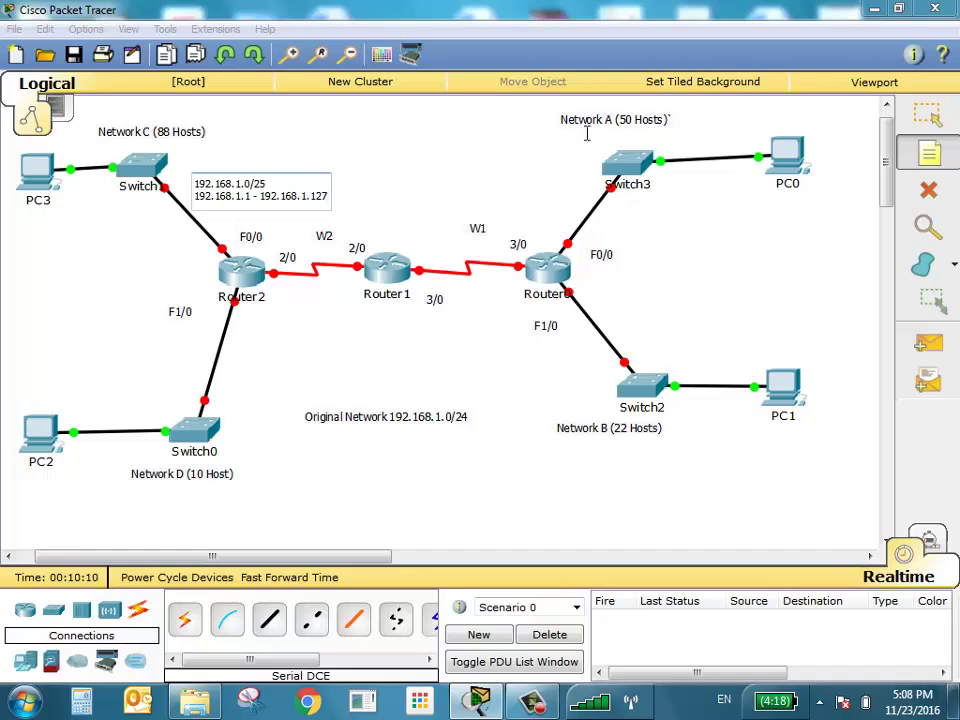
drag(328, 196, 310, 197)
click(563, 146)
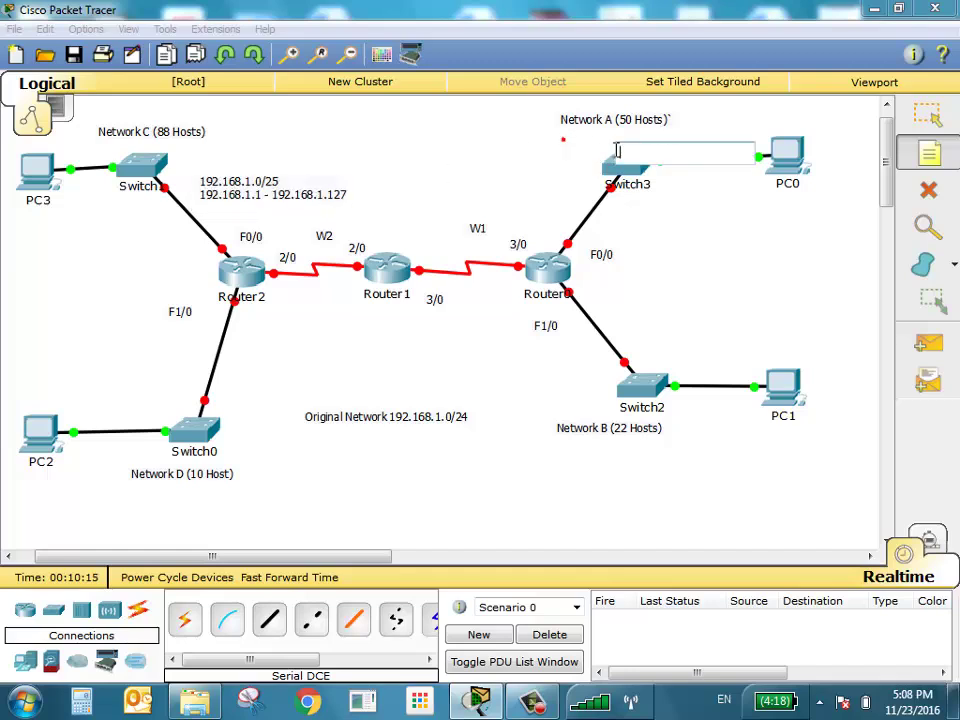
click(669, 246)
click(593, 128)
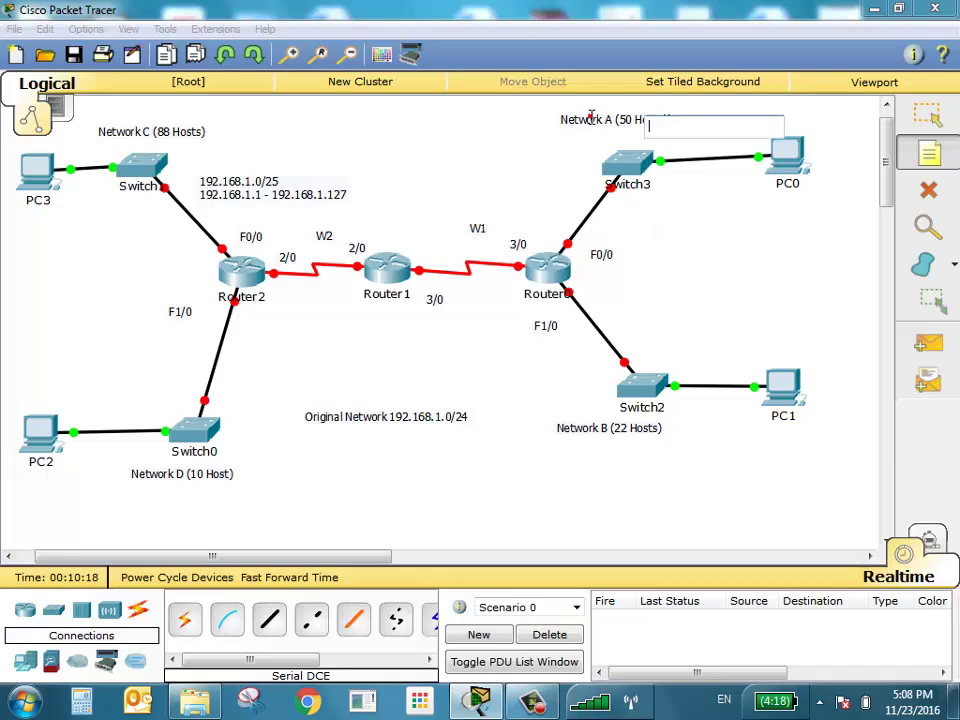
key(Escape)
Move the Network A label below the Switch3–PC0 link, with a two-line note under it reading 192.168.1.126/26 and 192.168.1.129 - 192.168.1.191
drag(600, 120, 686, 236)
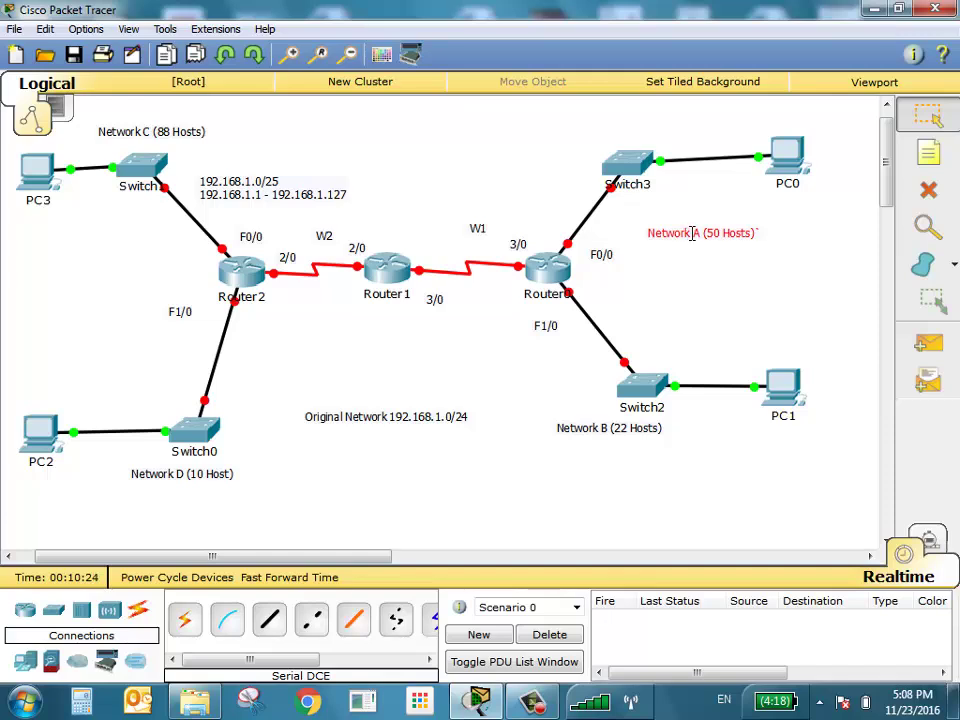
click(658, 264)
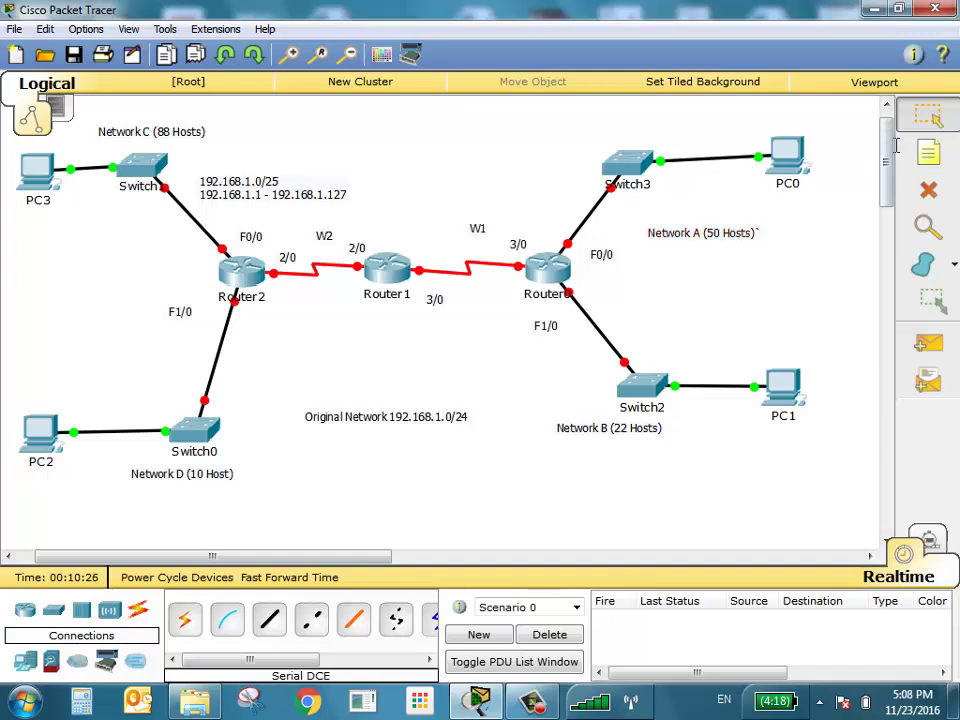
click(928, 152)
click(657, 210)
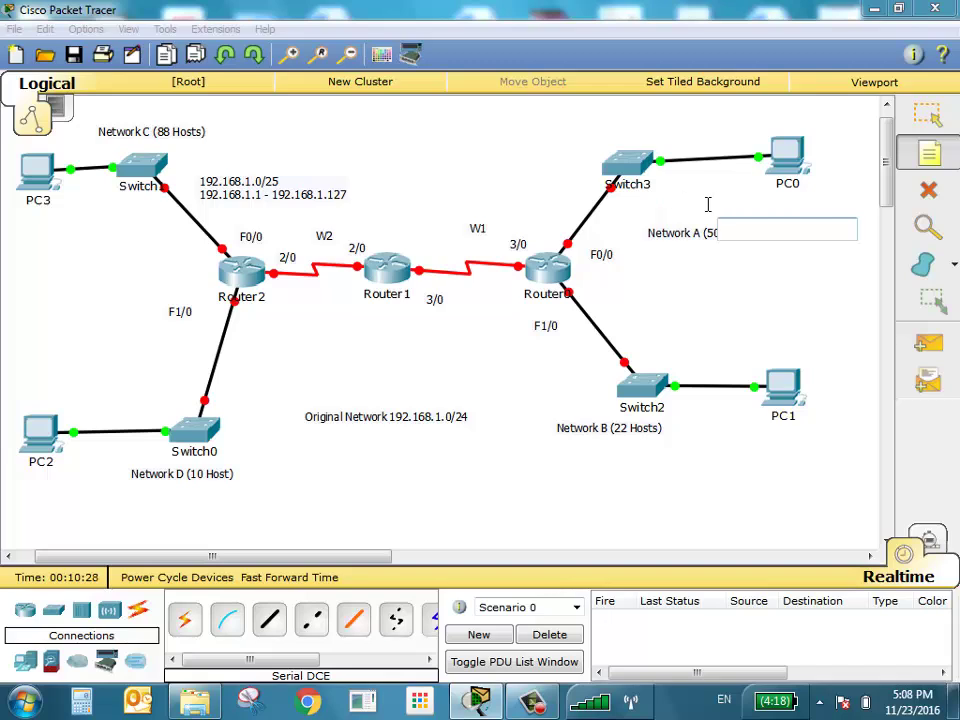
text(192.168.1.1)
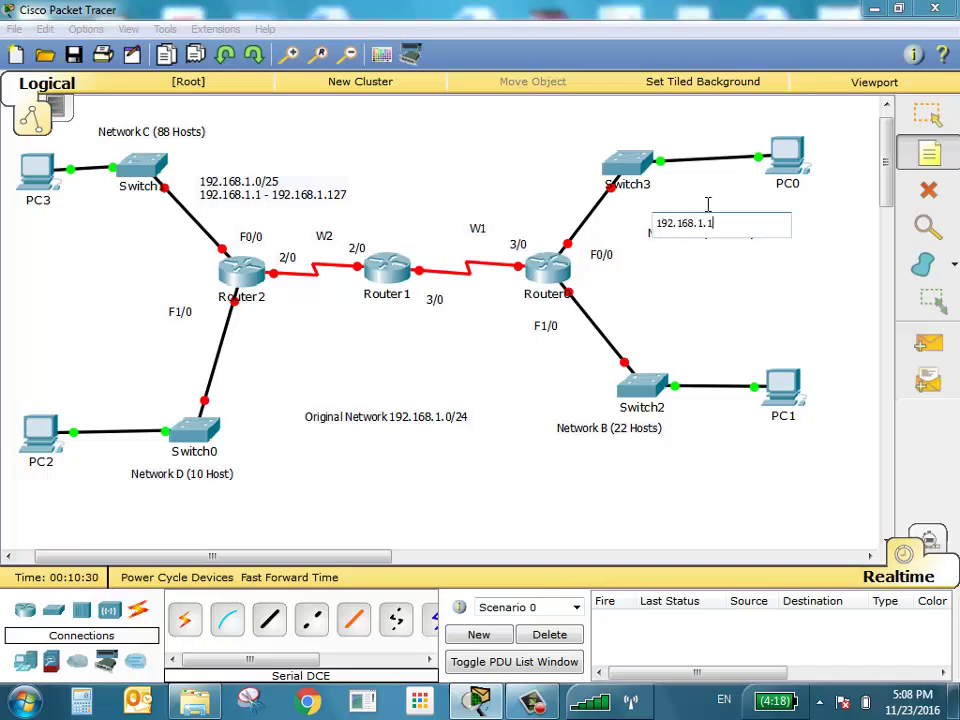
text(26/26)
key(Return)
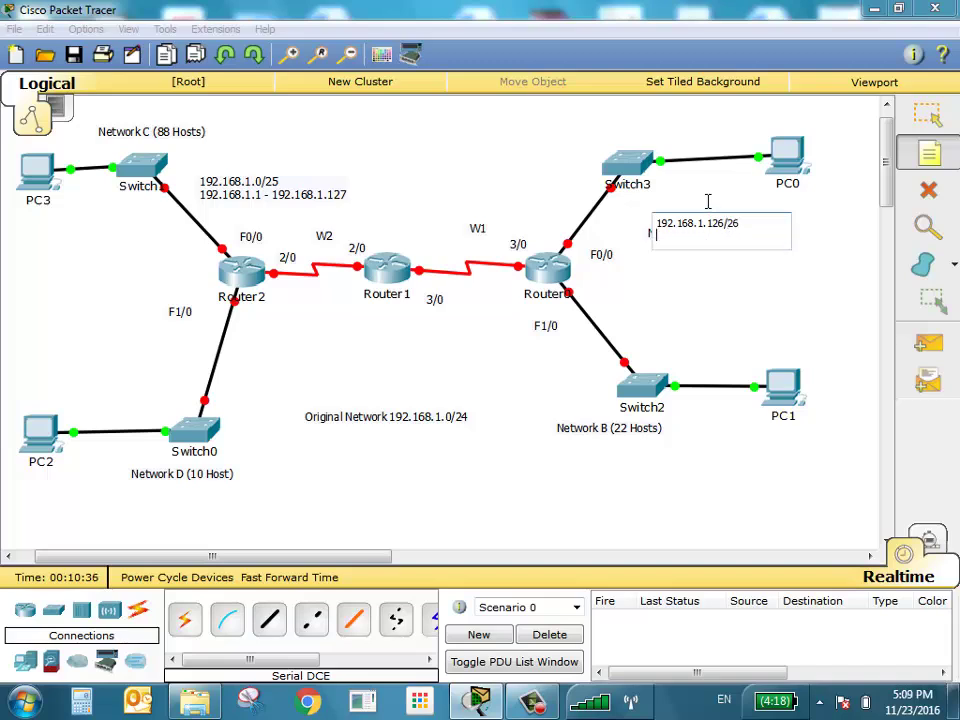
text(192168.1.129 - 192.168.1)
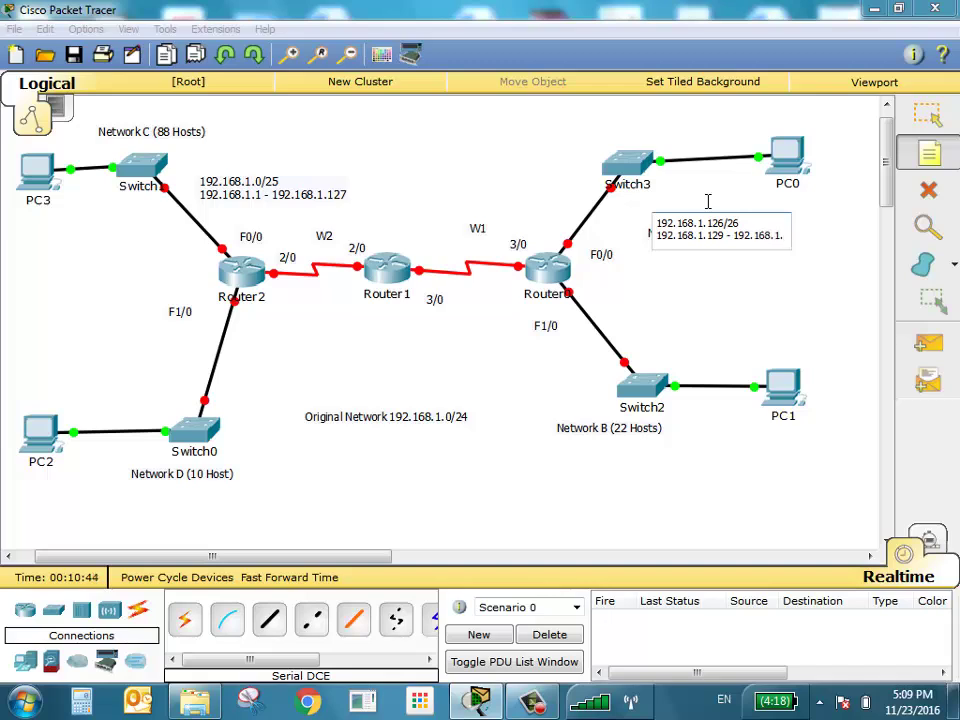
text(.191)
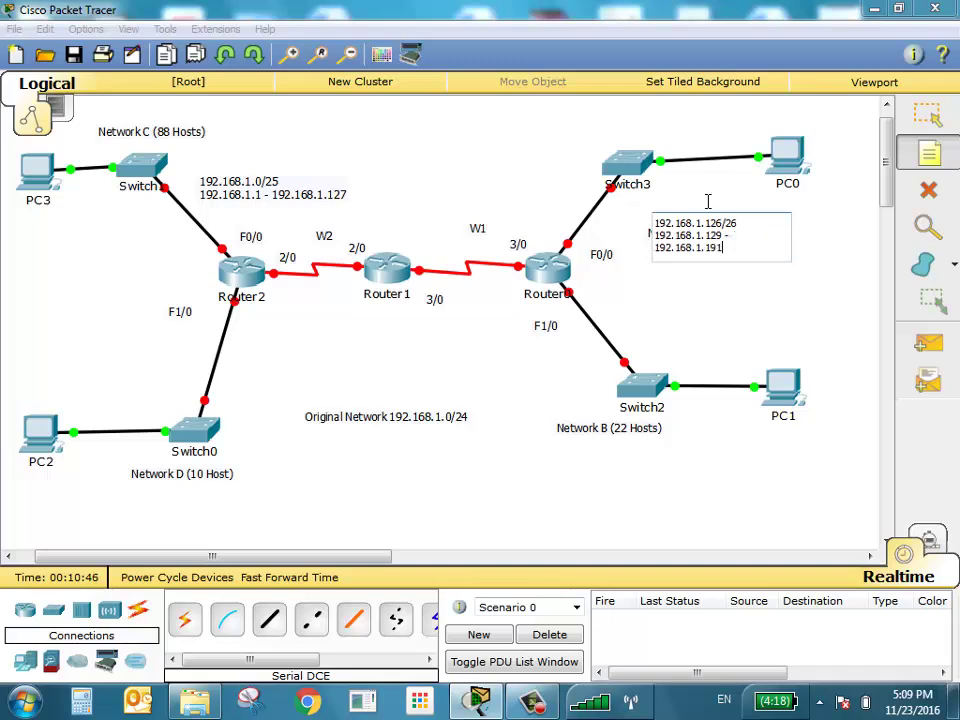
click(821, 279)
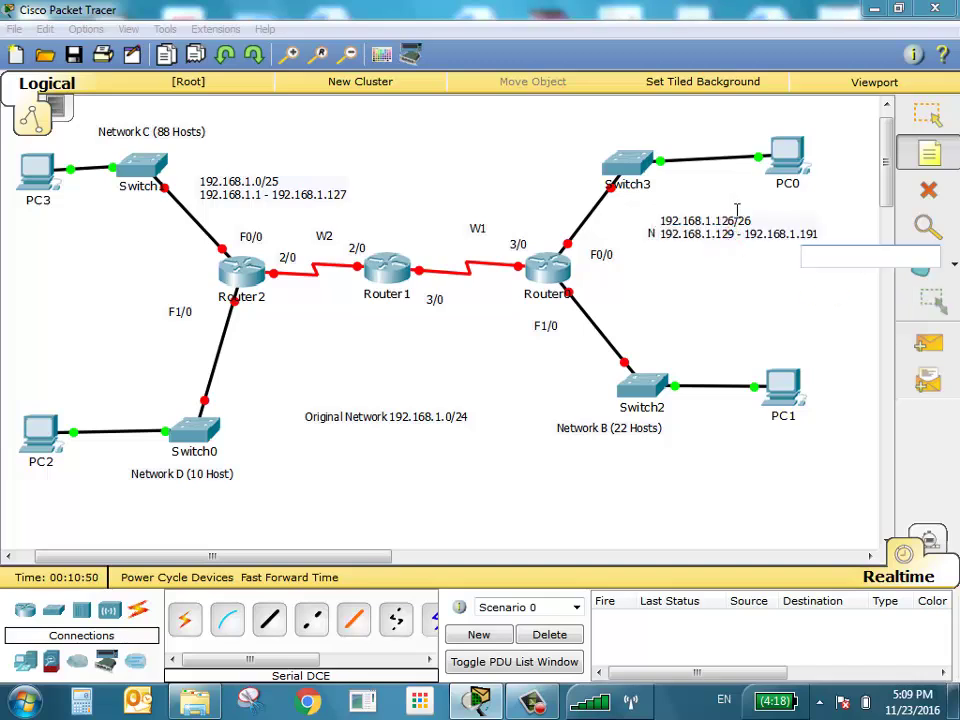
drag(712, 223, 724, 190)
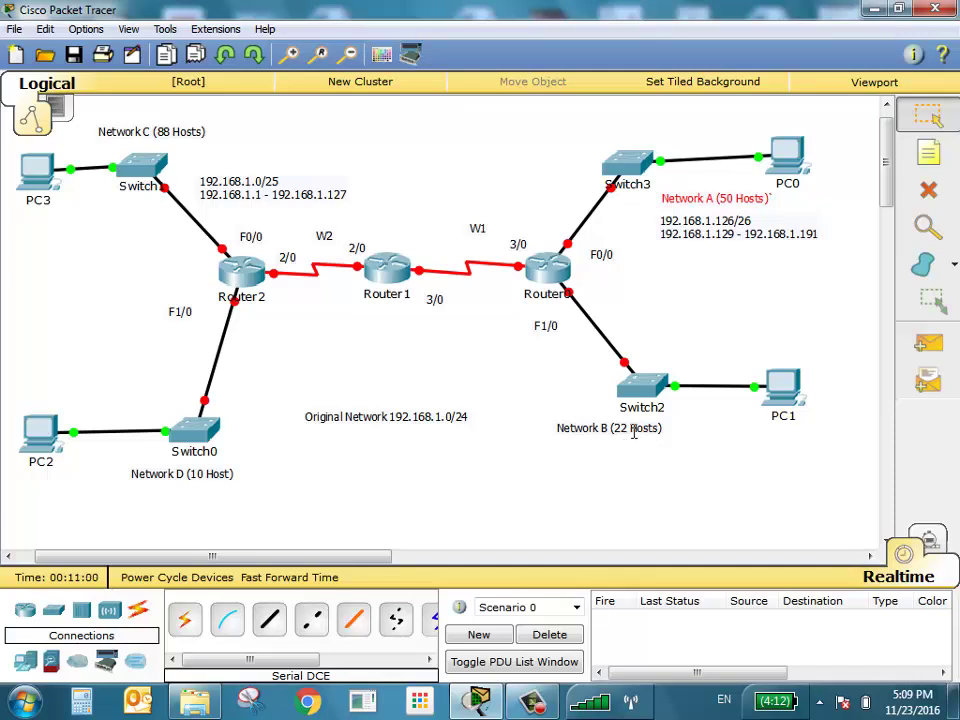
Add a note under the Network B label reading 192.168.1.192/27 with 192.168.1.193-192.168.1.223 on the second line
click(929, 153)
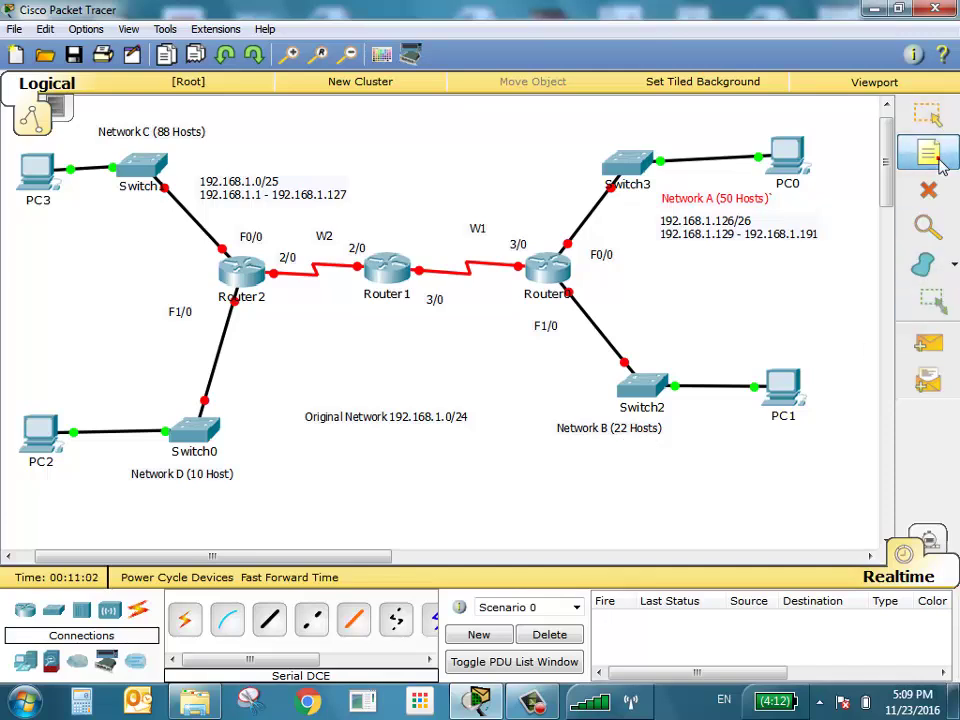
click(550, 462)
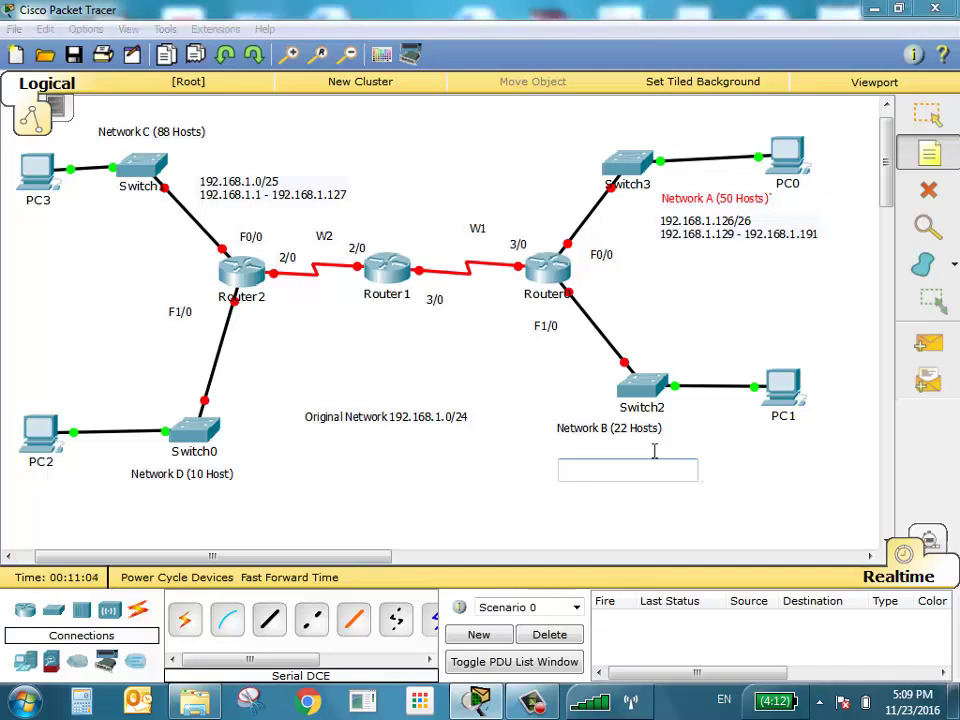
text(192/1)
key(BackSpace)
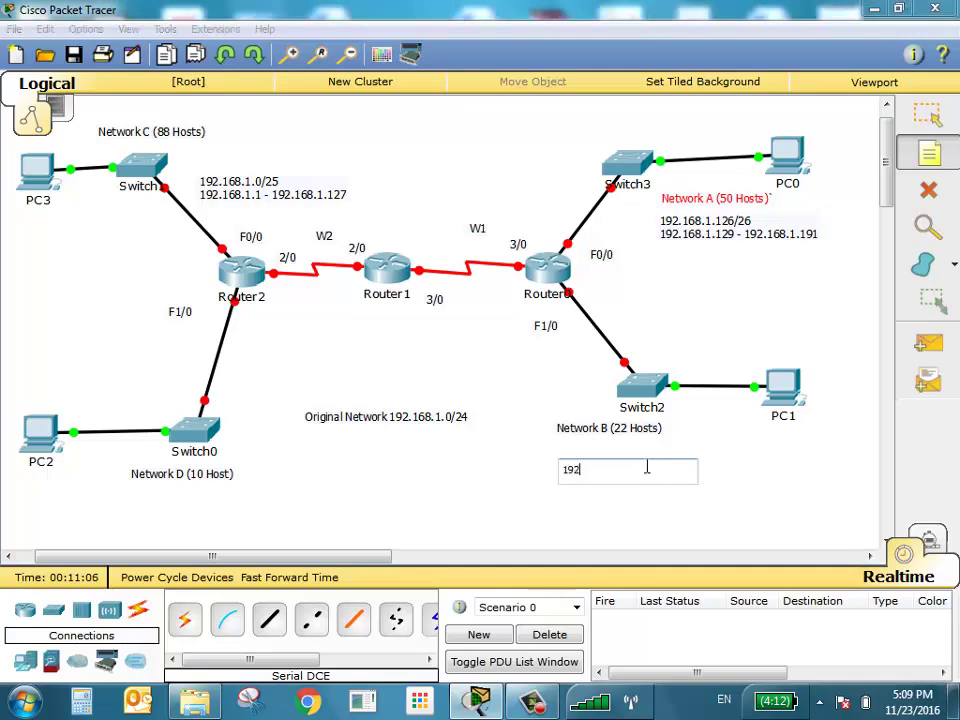
text(.168.1.192/2)
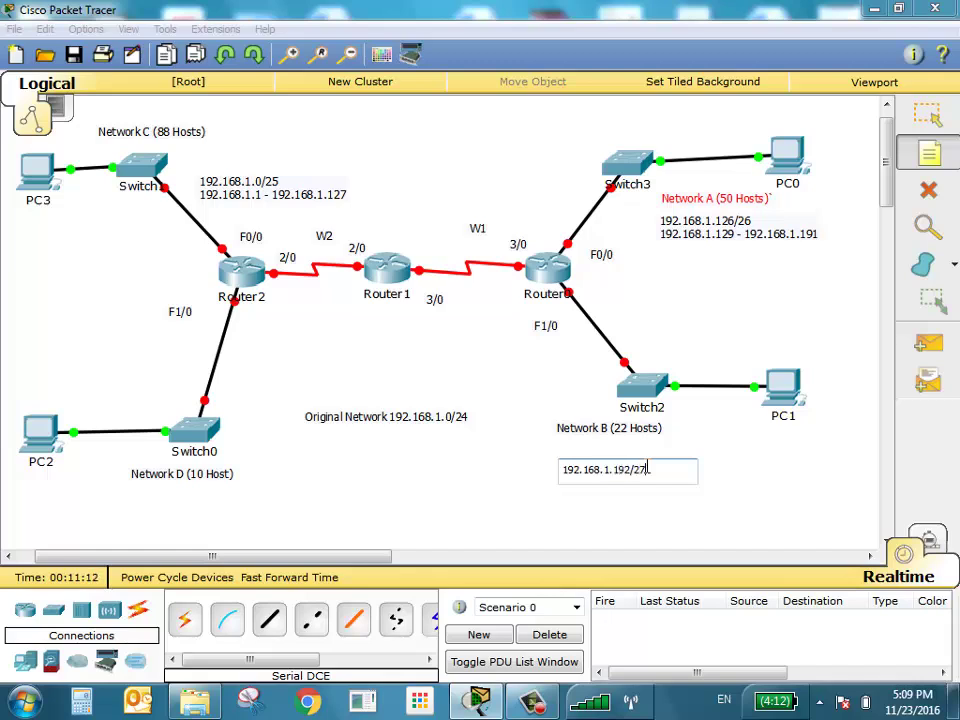
text(7)
key(Return)
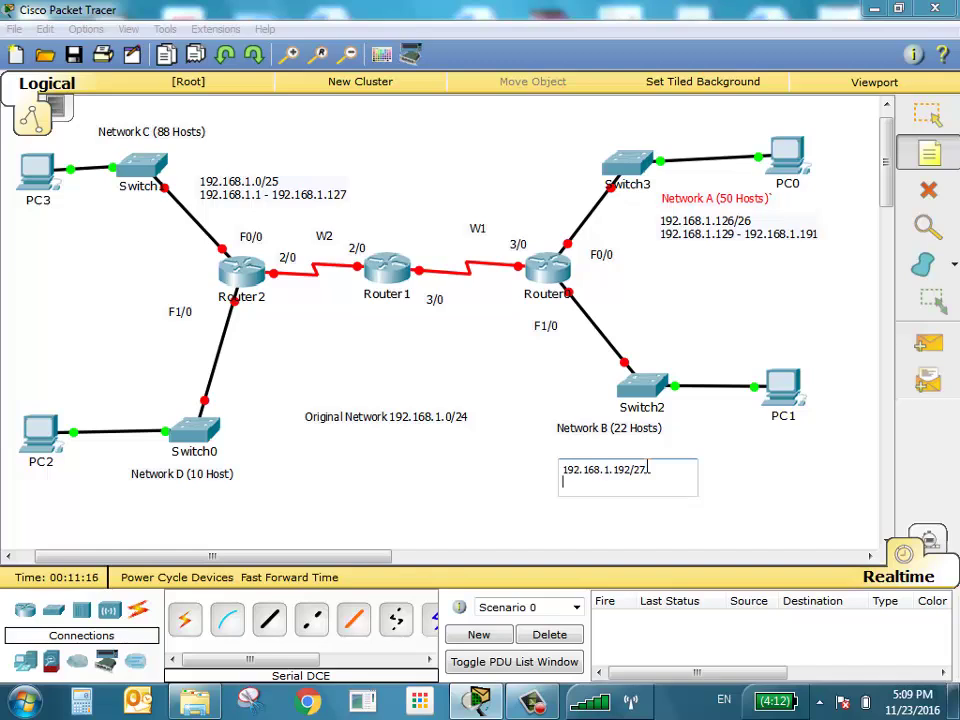
text(192.168.1.193-)
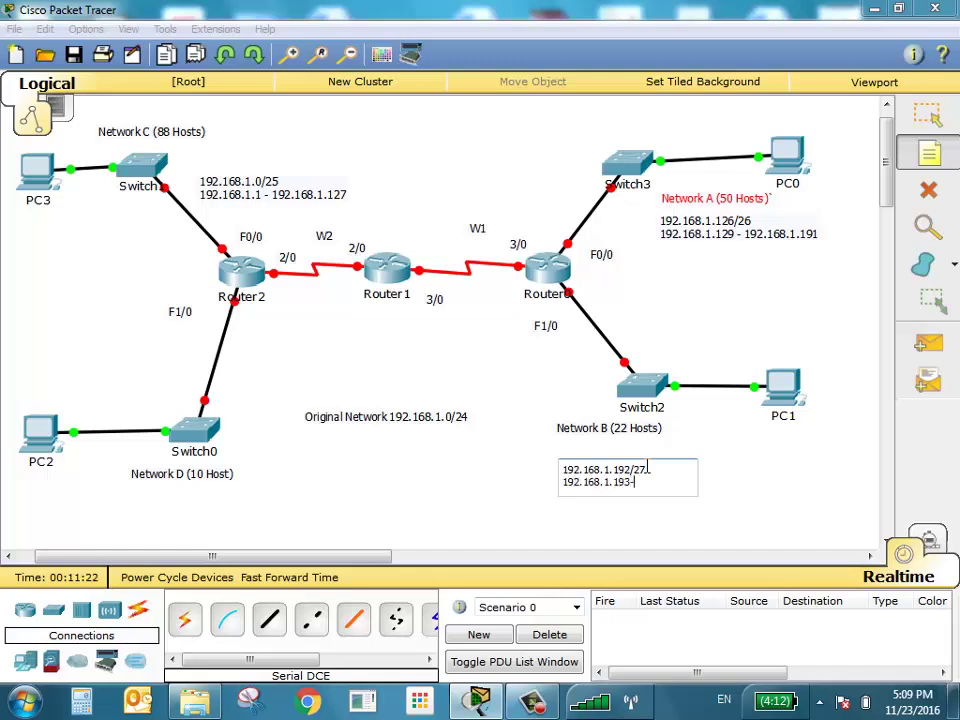
text(192.168.1.223)
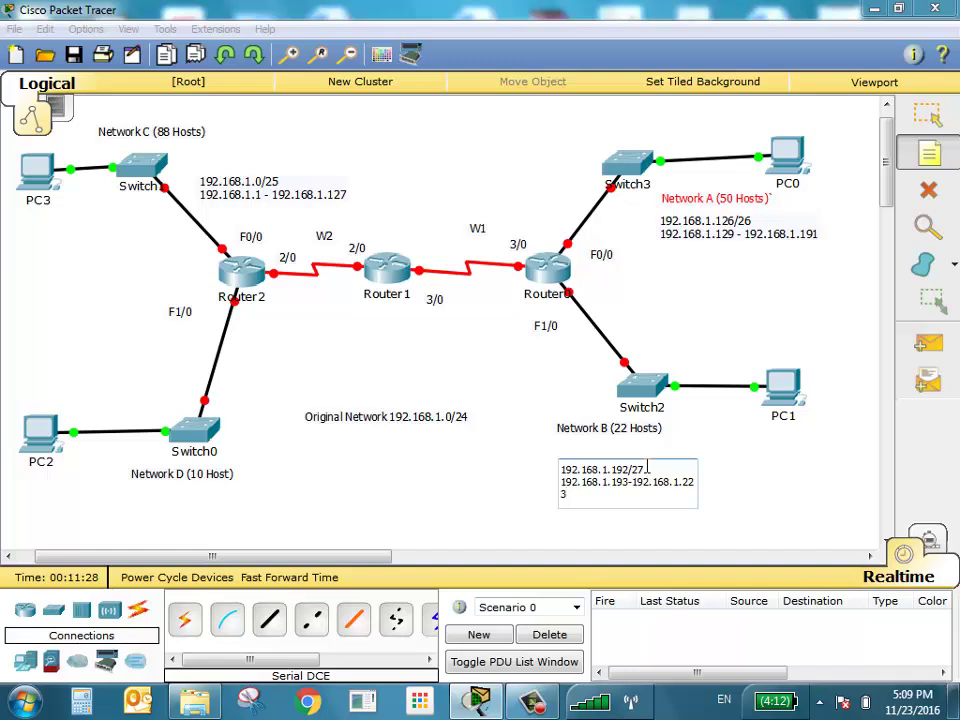
click(821, 437)
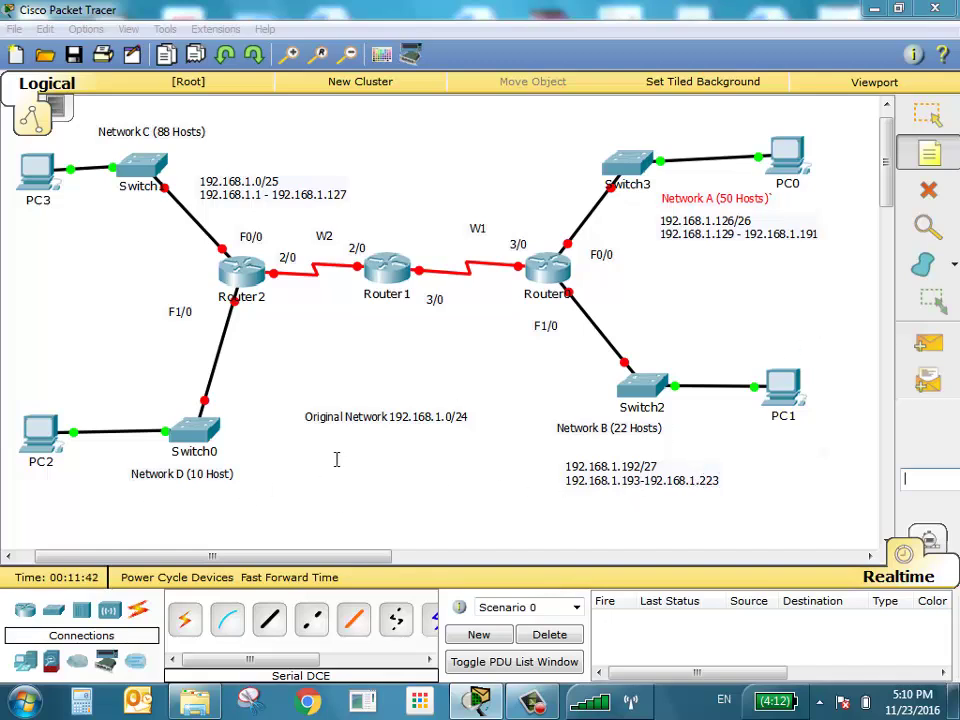
click(98, 505)
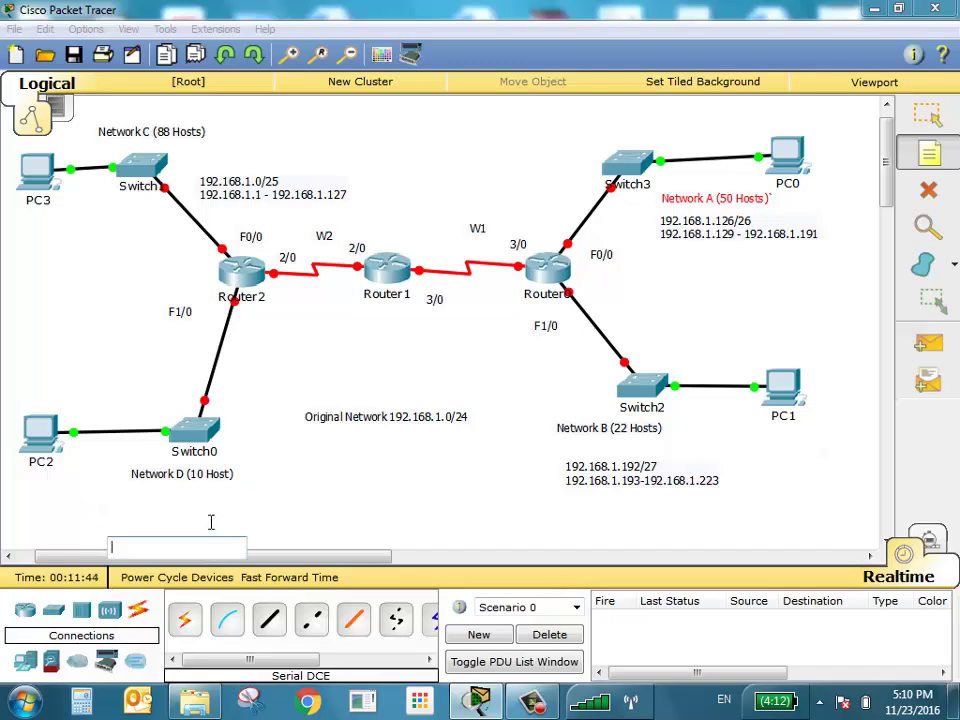
click(125, 497)
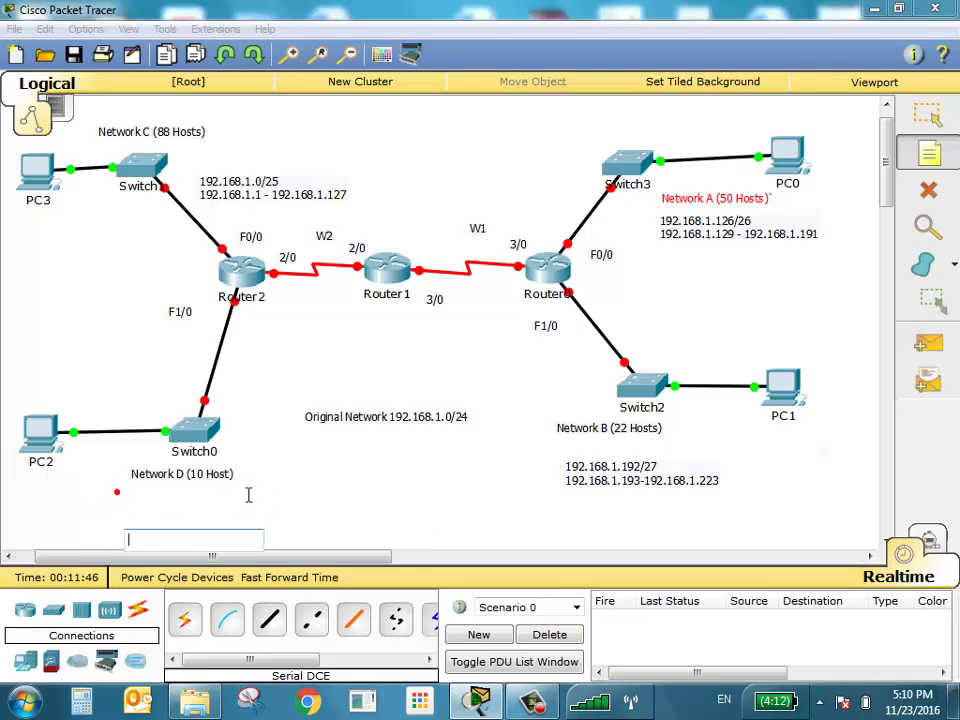
click(289, 489)
click(302, 465)
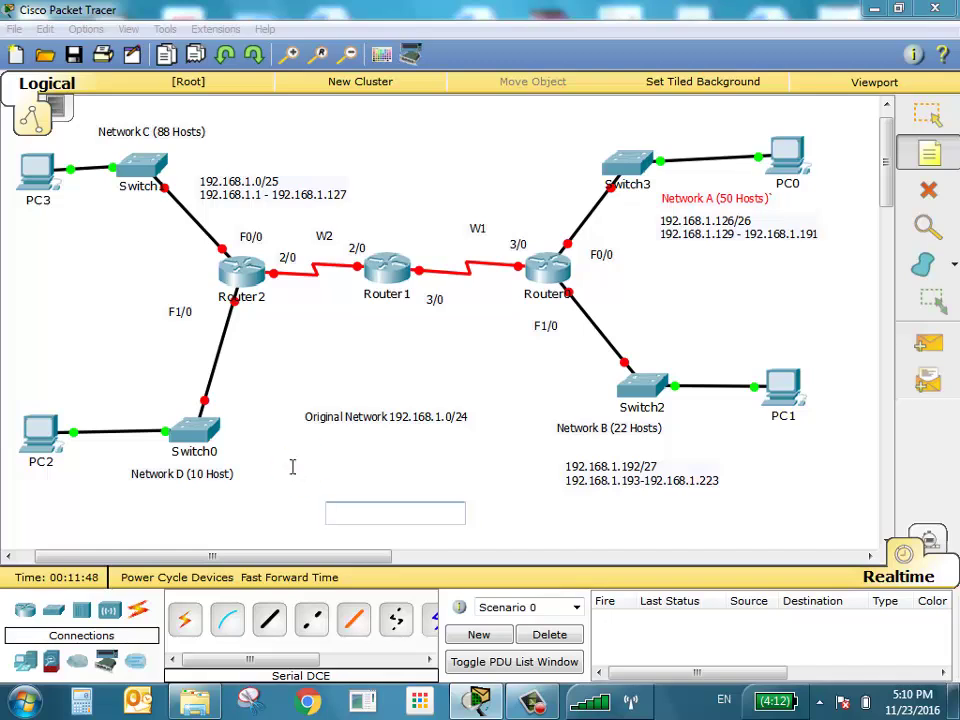
Add a two-line note reading 192.168.1.224/28 and 192.168.1.225-192.168.1.239 and position it directly under the Network D label
click(288, 466)
text(192.16)
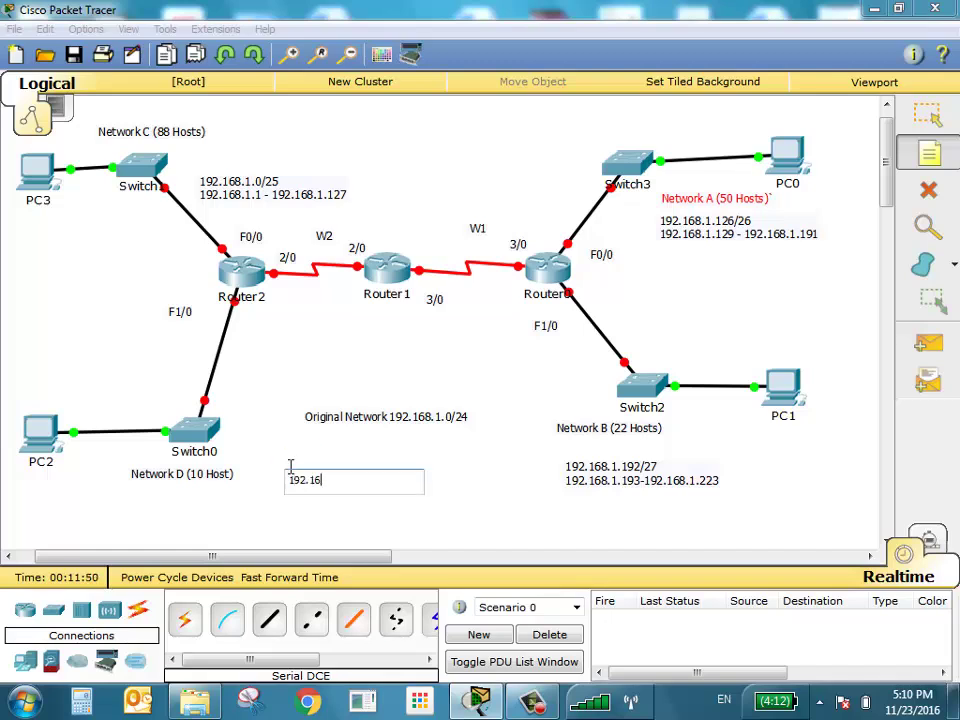
text(8.1.224/28)
key(Return)
text(192.)
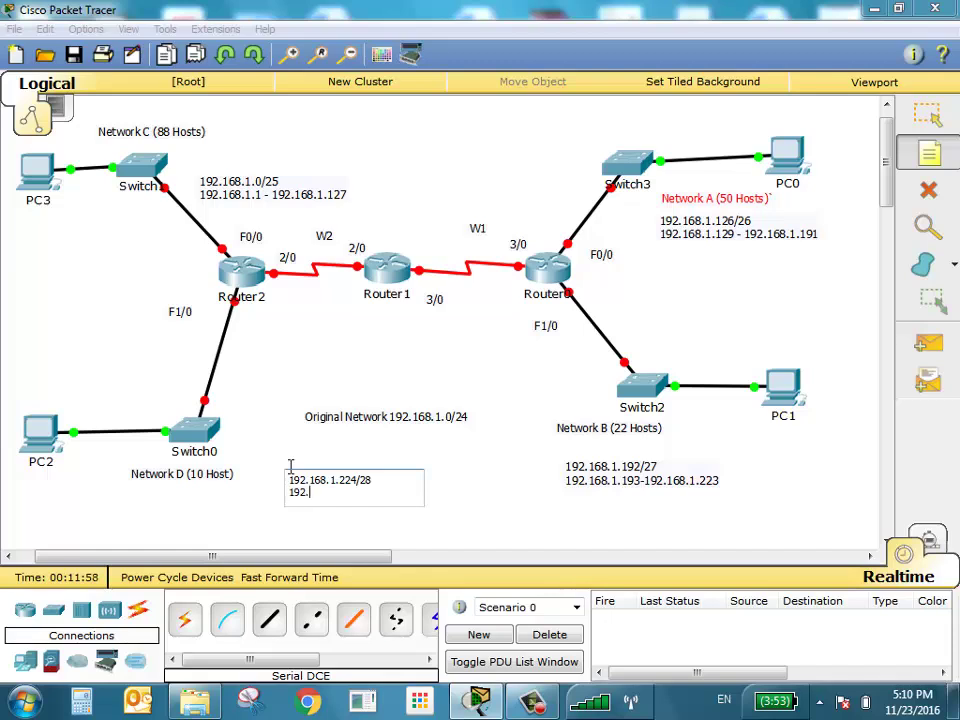
text(168.1.225-192.168.1.2)
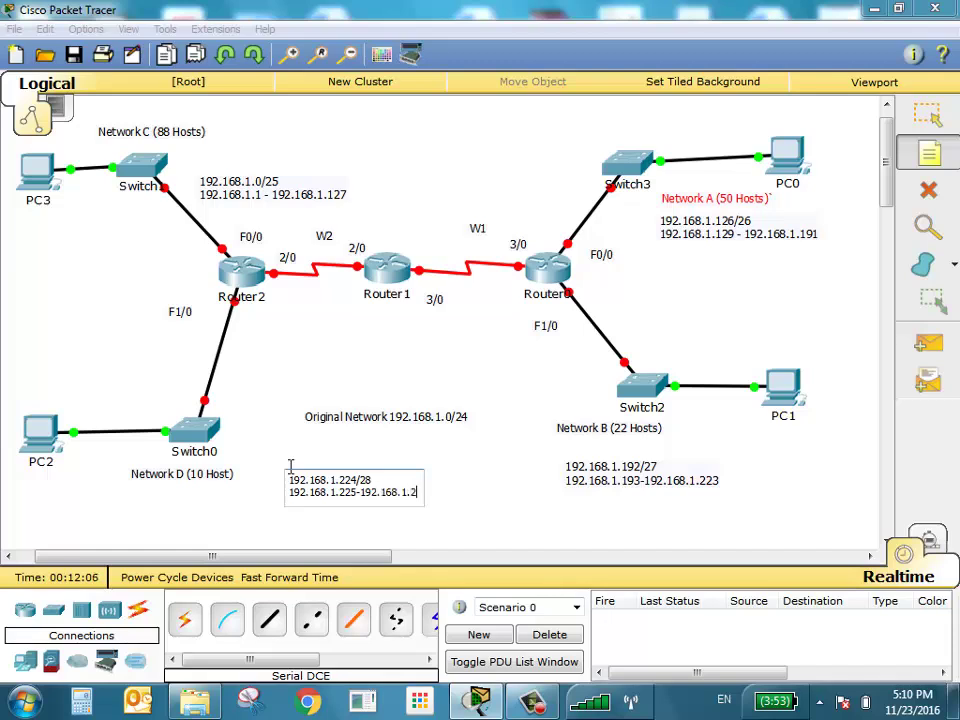
text(39)
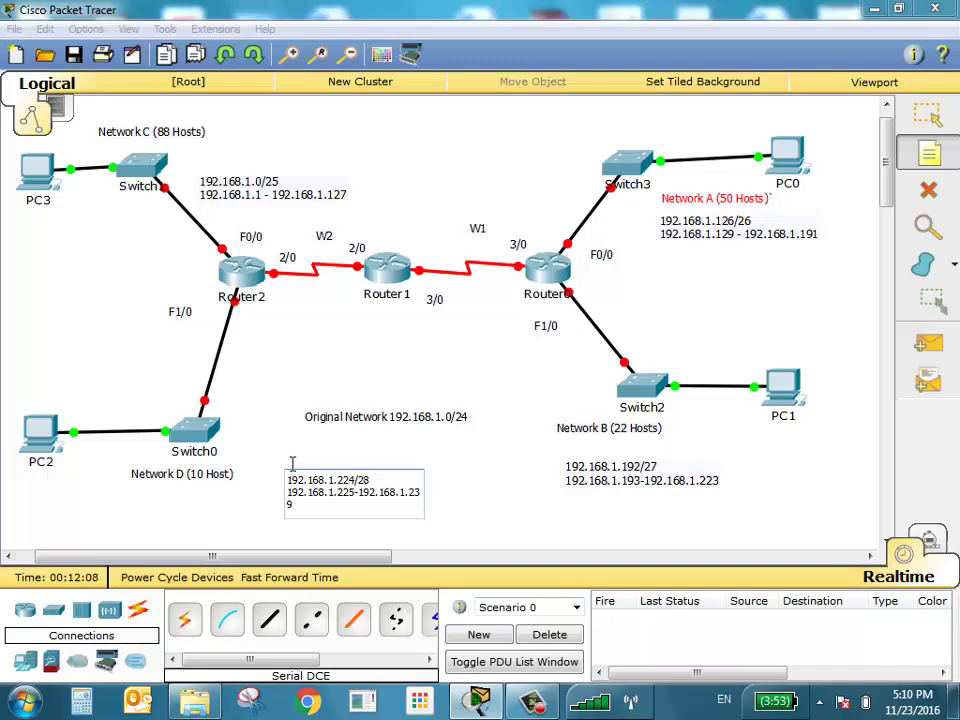
click(246, 495)
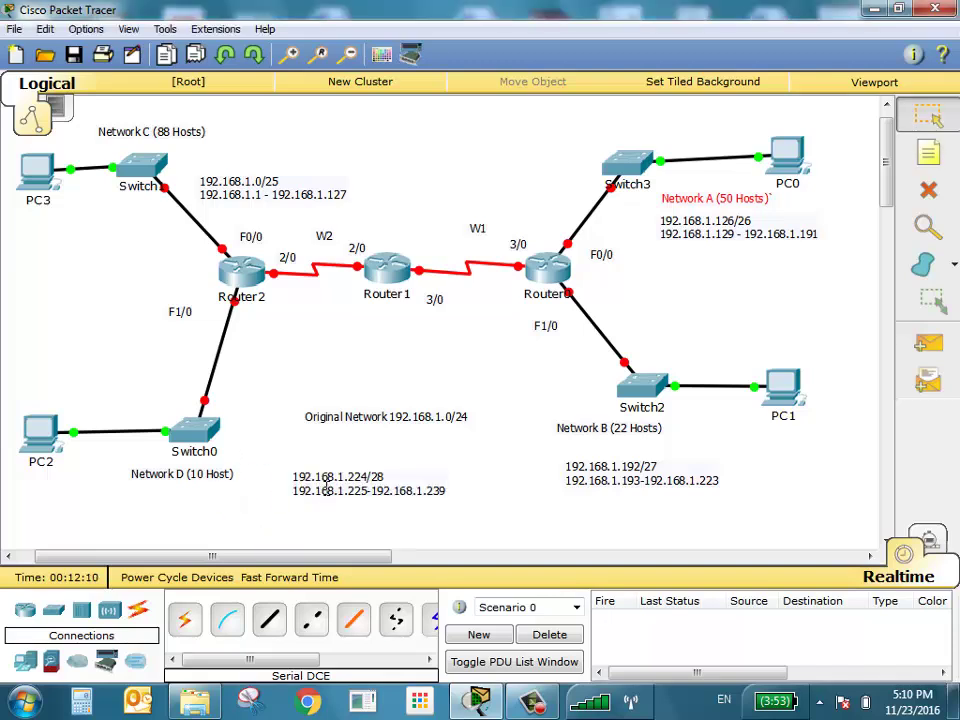
drag(325, 487, 164, 502)
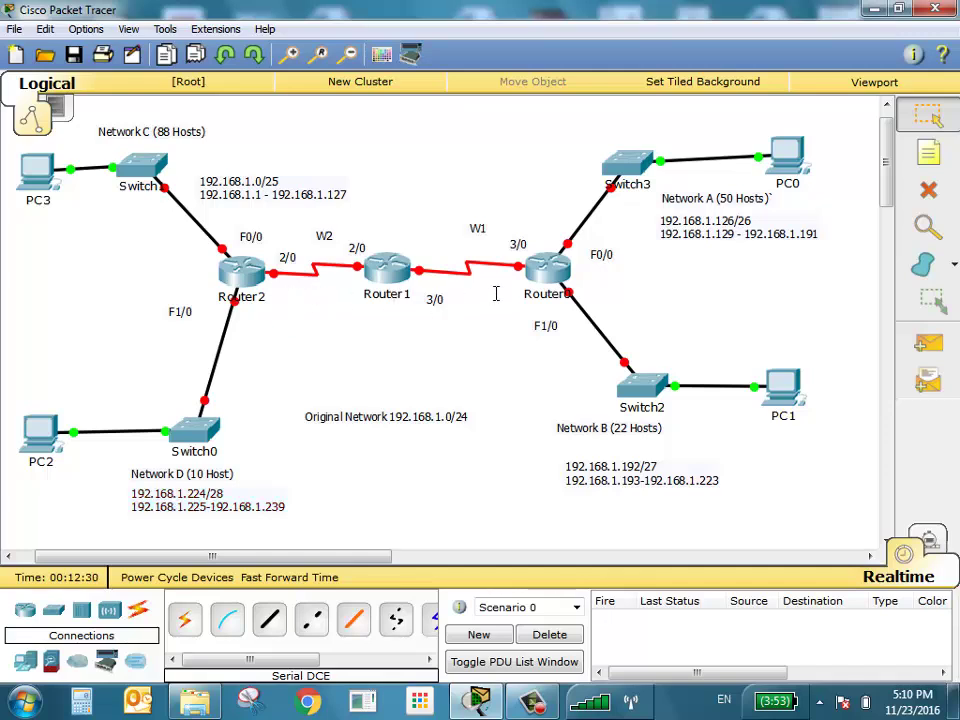
Add a note above the W1 label reading 192.168.1.240/30
key(n)
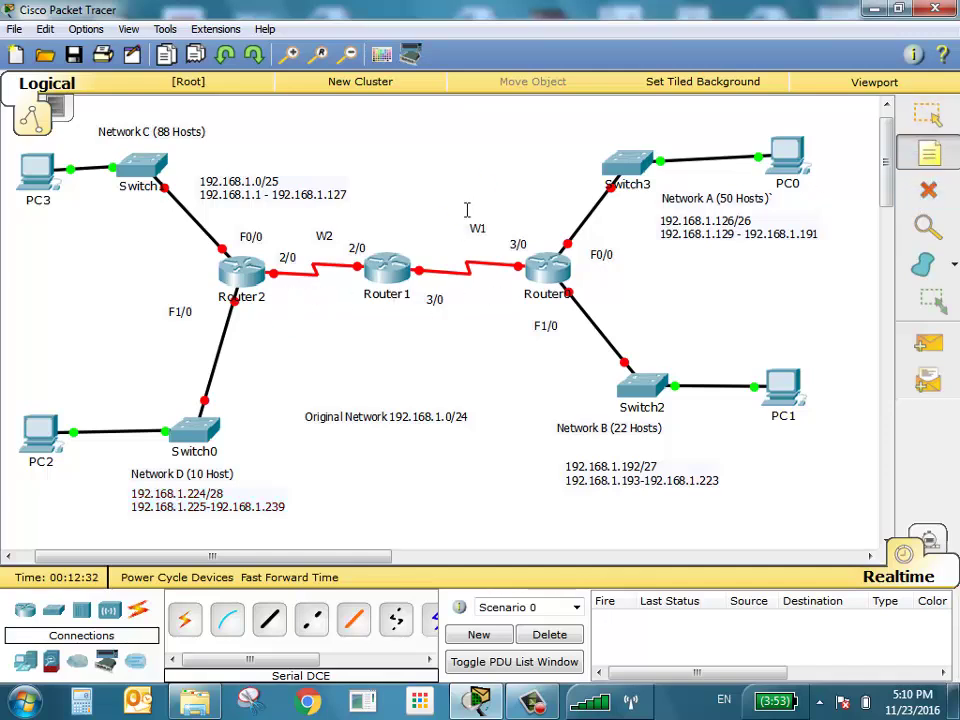
click(425, 190)
text(19)
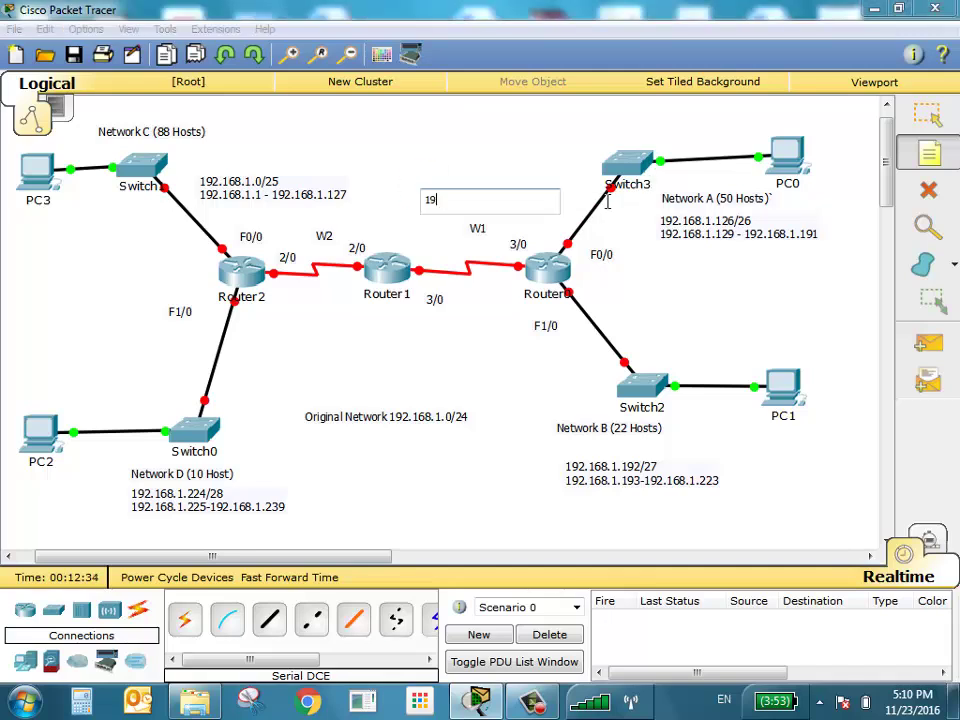
text(2.168.1.240/30)
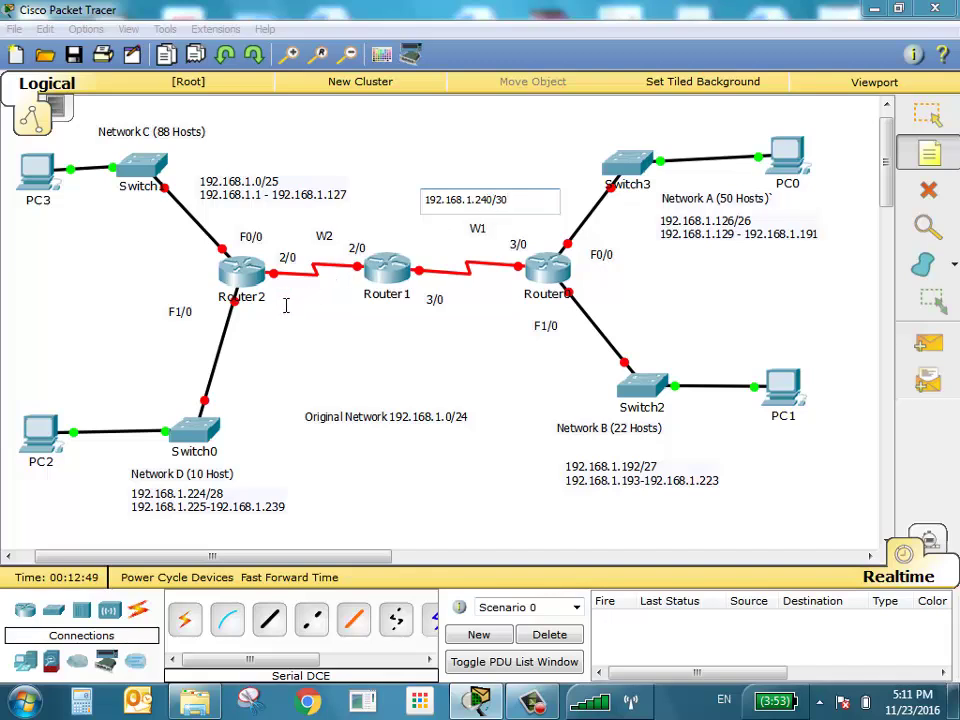
Add a note below the Router2–Router1 serial link reading 192.168.1.244/30
click(375, 306)
text(192.1)
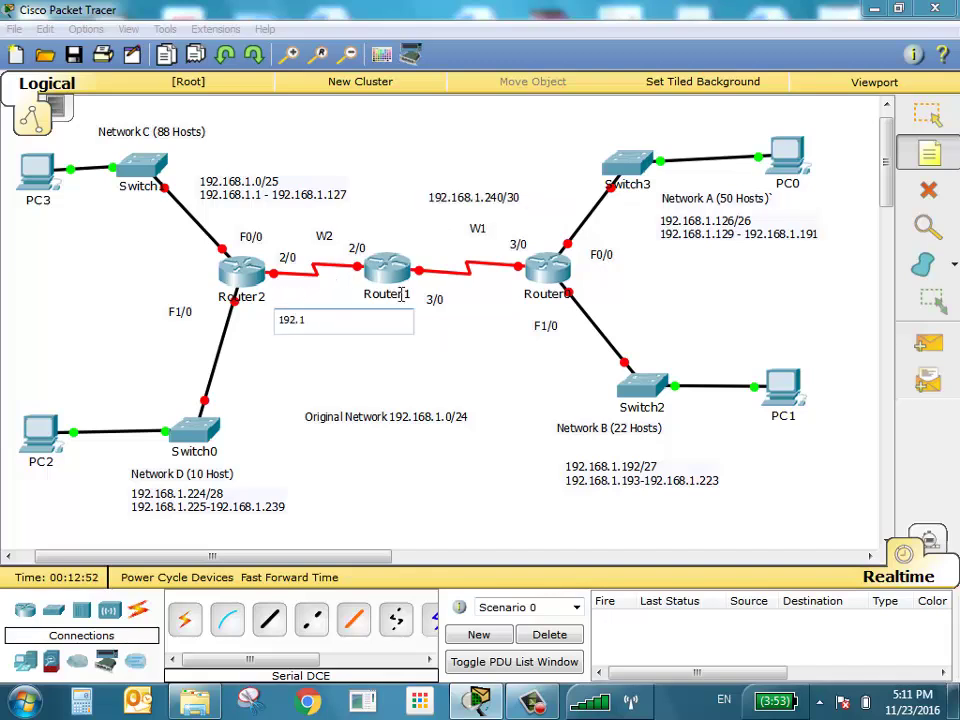
text(68.1.244/30)
click(334, 380)
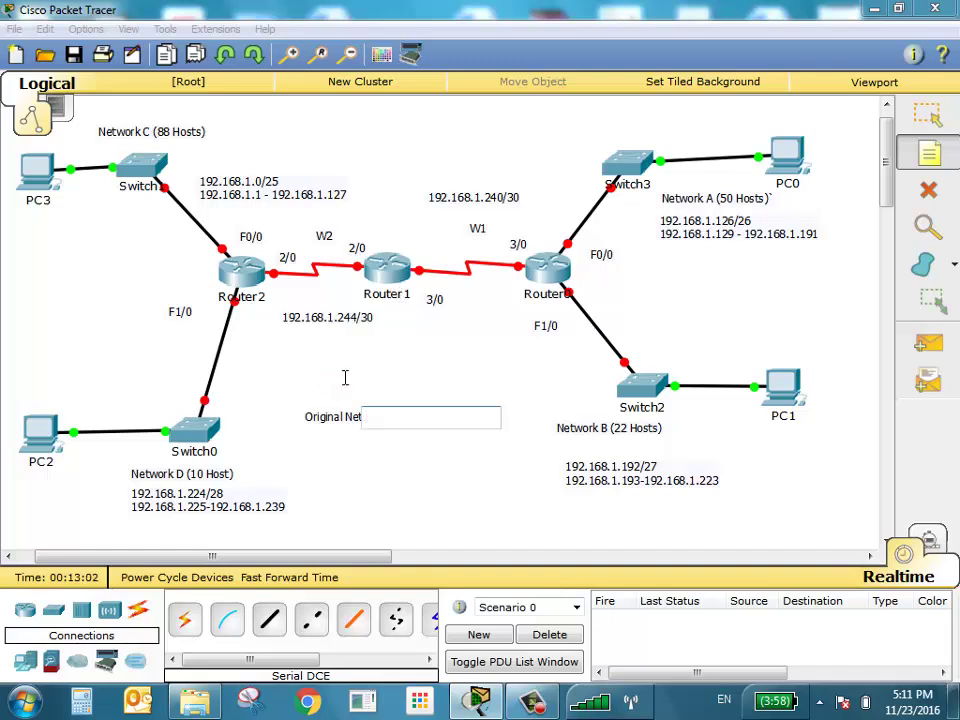
key(Escape)
Move the 192.168.1.244/30 note directly under the W2 link and shift the W1 label and its subnet note slightly toward Router1
drag(340, 330, 322, 292)
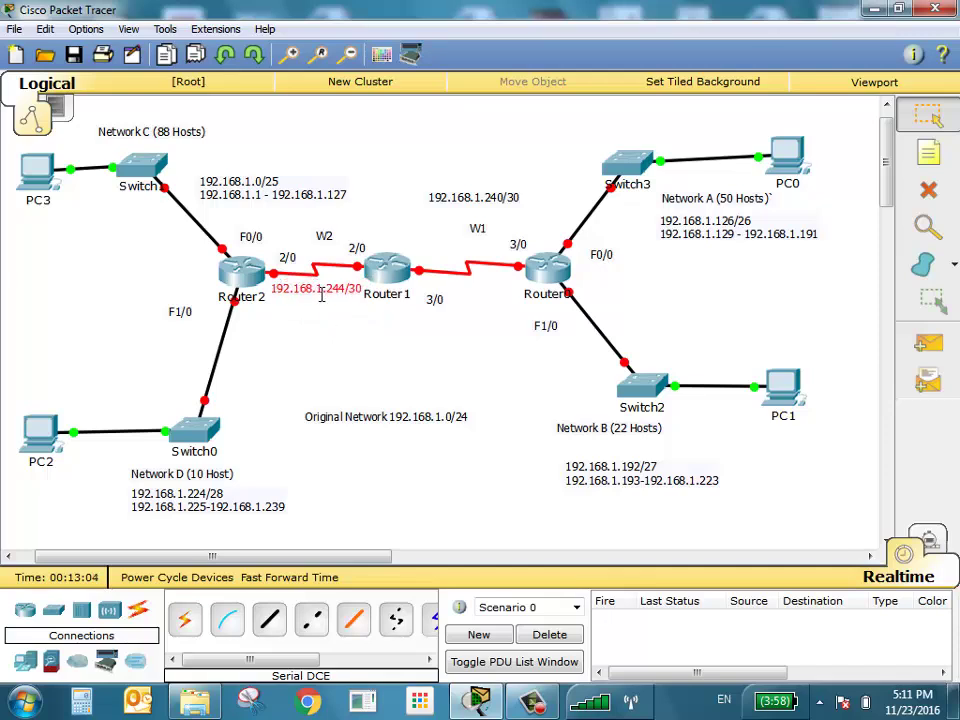
drag(467, 190, 476, 242)
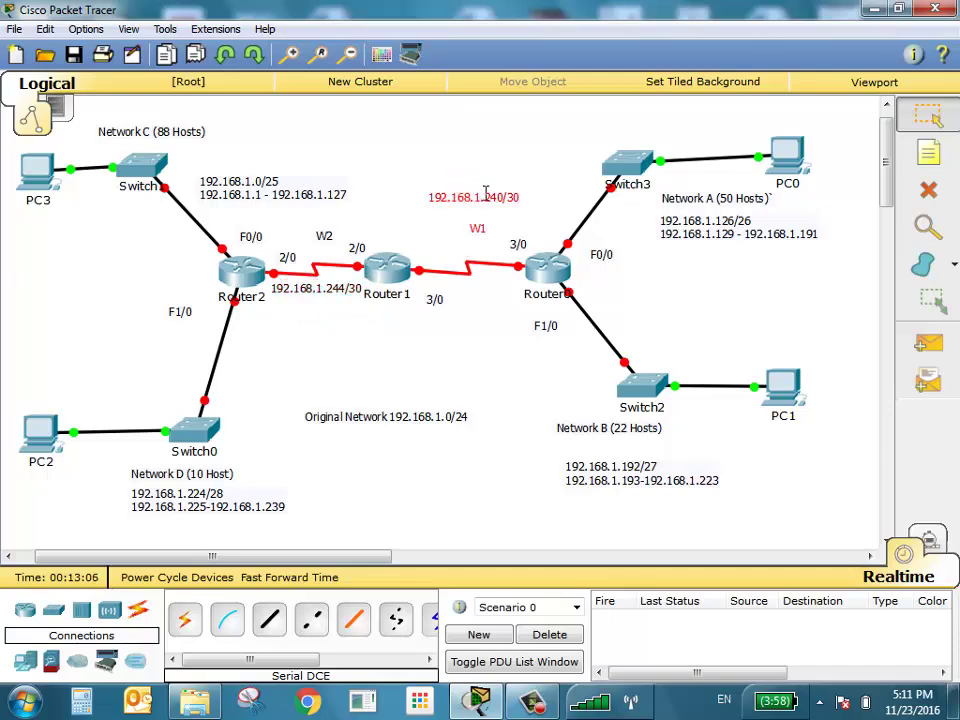
mouse_move(485, 189)
mouse_down()
mouse_move(480, 280)
mouse_move(482, 194)
mouse_up()
click(540, 178)
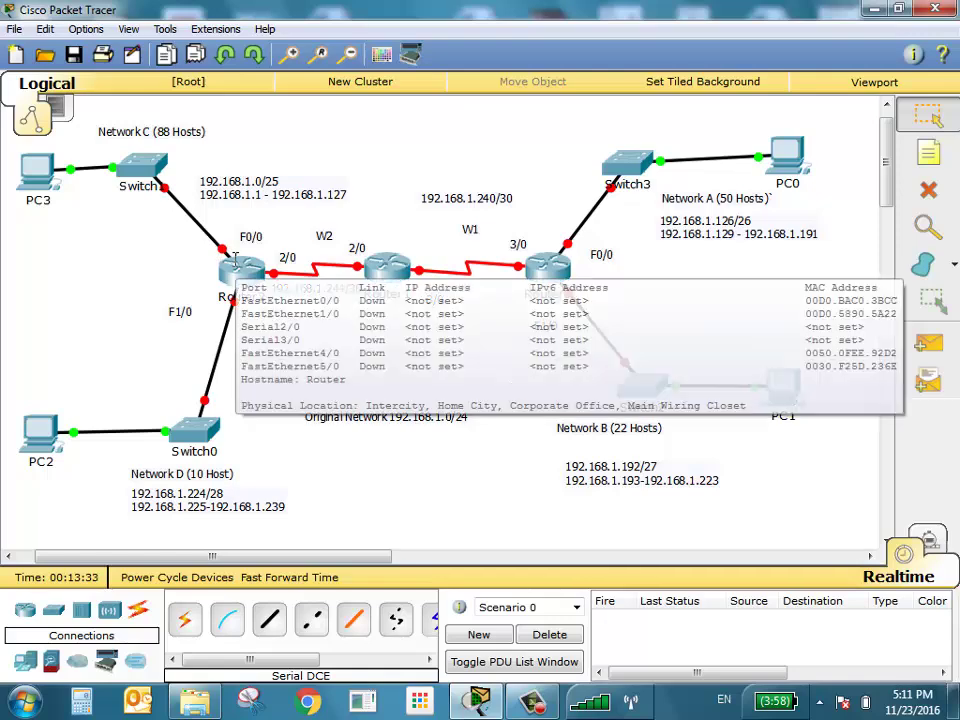
Open Router2's command-line interface, clear of the topology's Network C and D side, and decline the initial configuration dialog
mouse_move(237, 256)
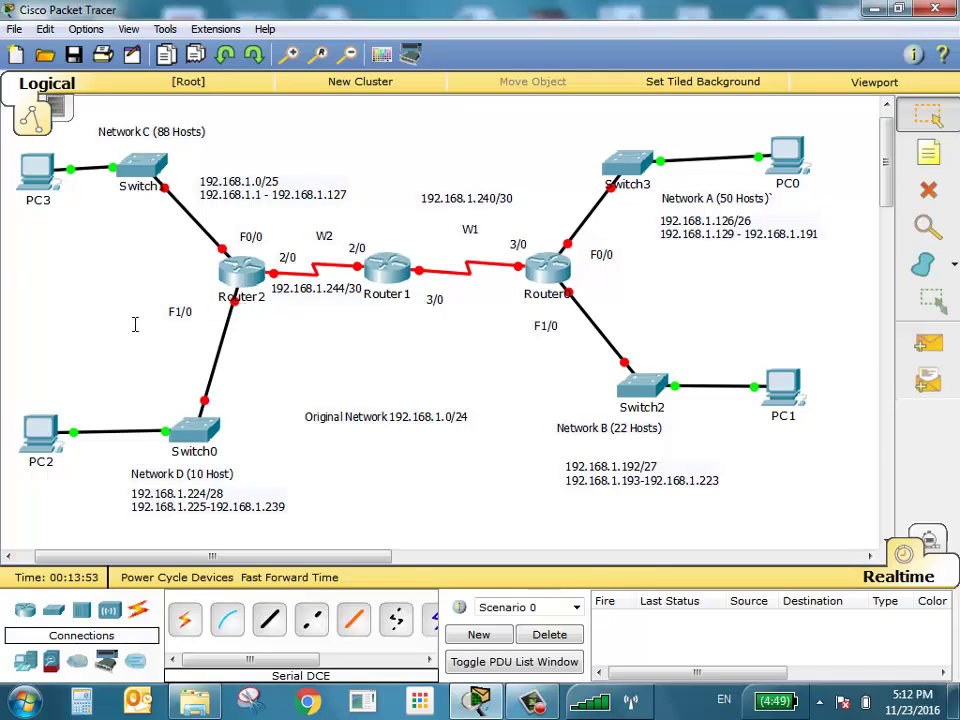
click(229, 474)
key(BackSpace)
click(244, 278)
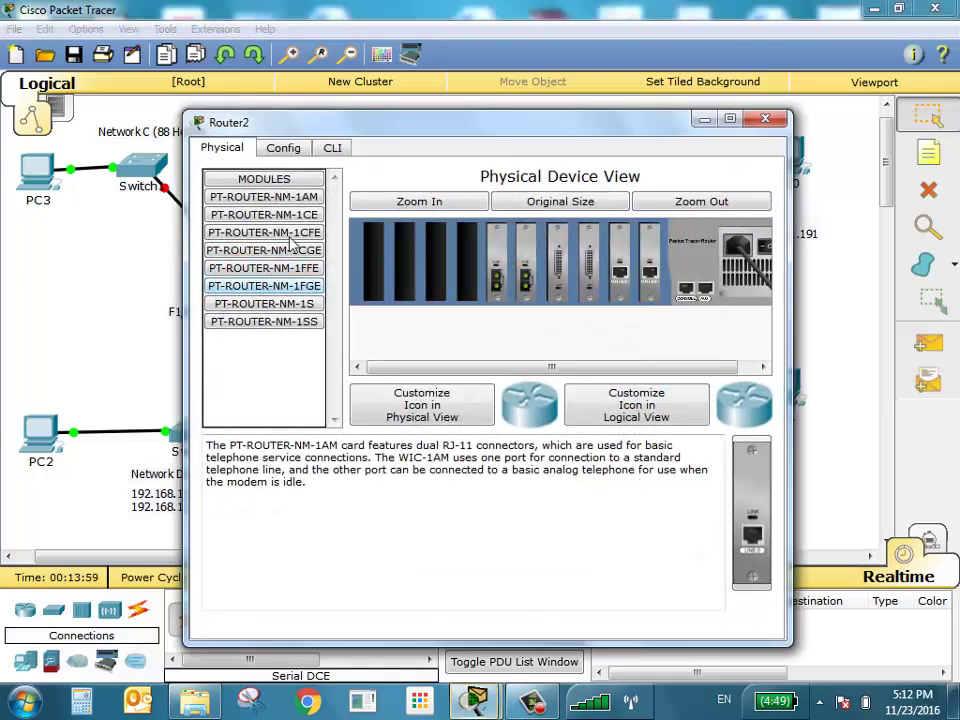
click(331, 147)
drag(350, 128, 527, 73)
text(n)
key(Return)
key(Return)
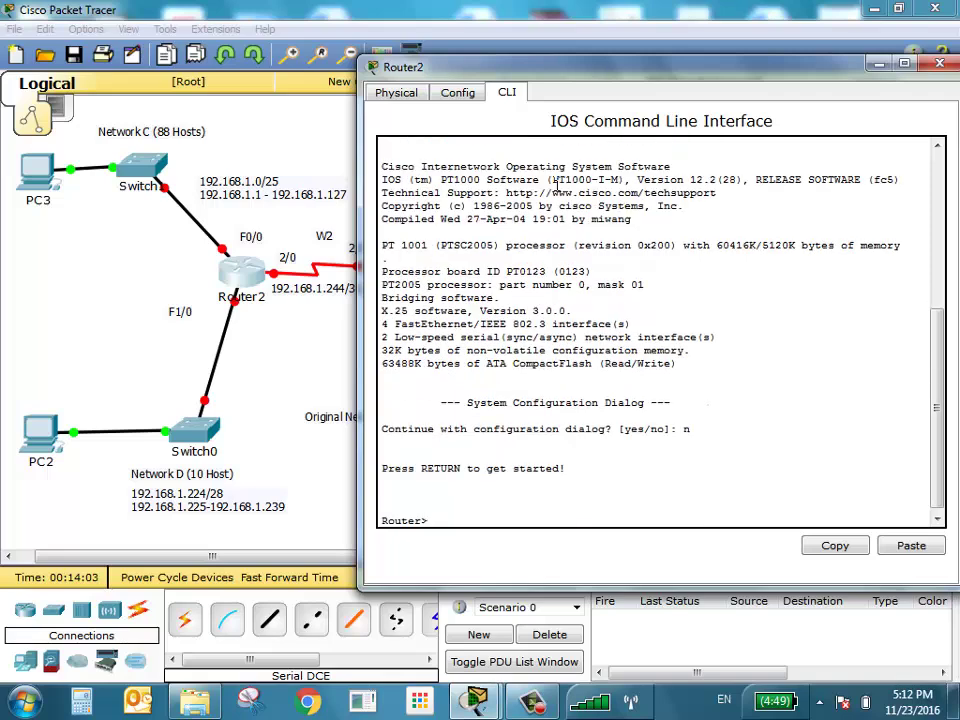
Enter privileged mode and global configuration mode on Router2
text(ena)
key(Return)
text(conf )
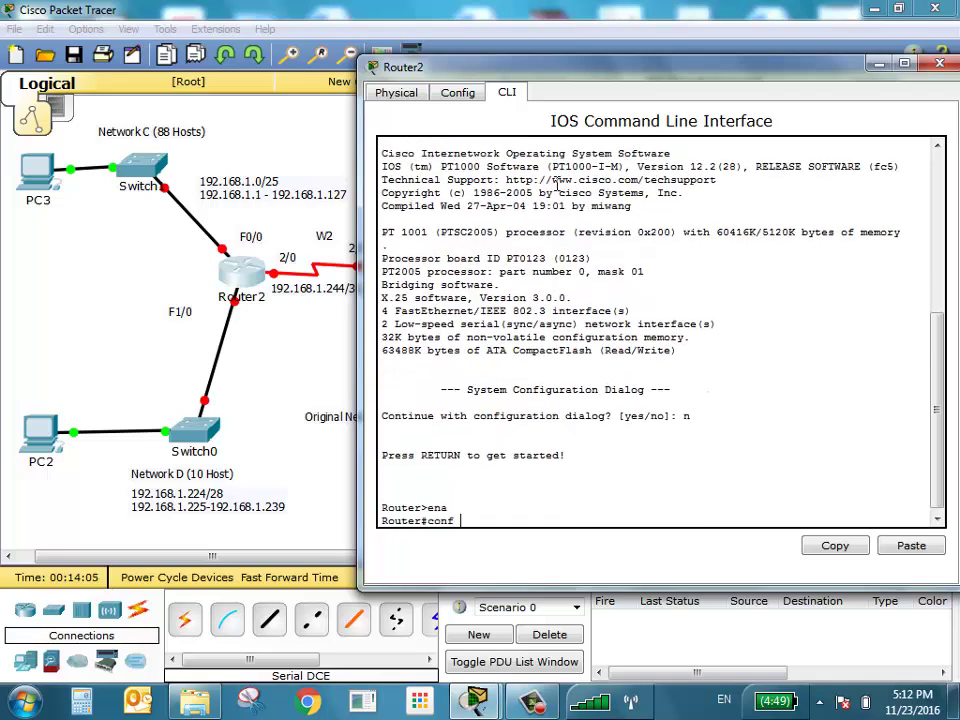
text(t)
key(Return)
Configure Router2's fa0/0 interface with IP address 192.168.1.1 and mask 255.255.255.128, and enable it
text(int fa)
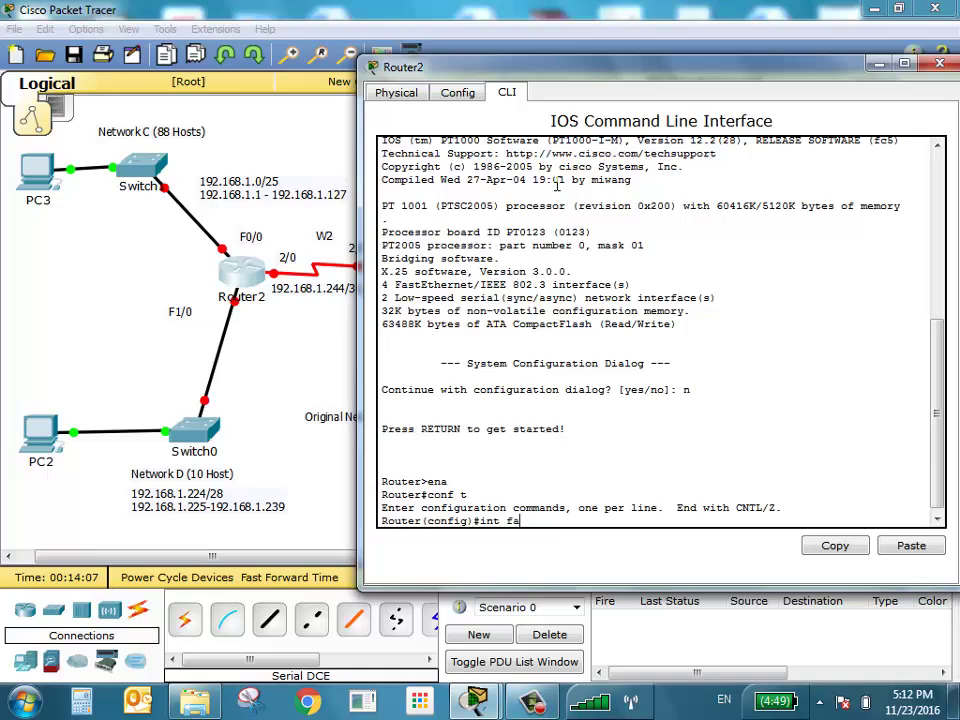
text(0/0)
key(Return)
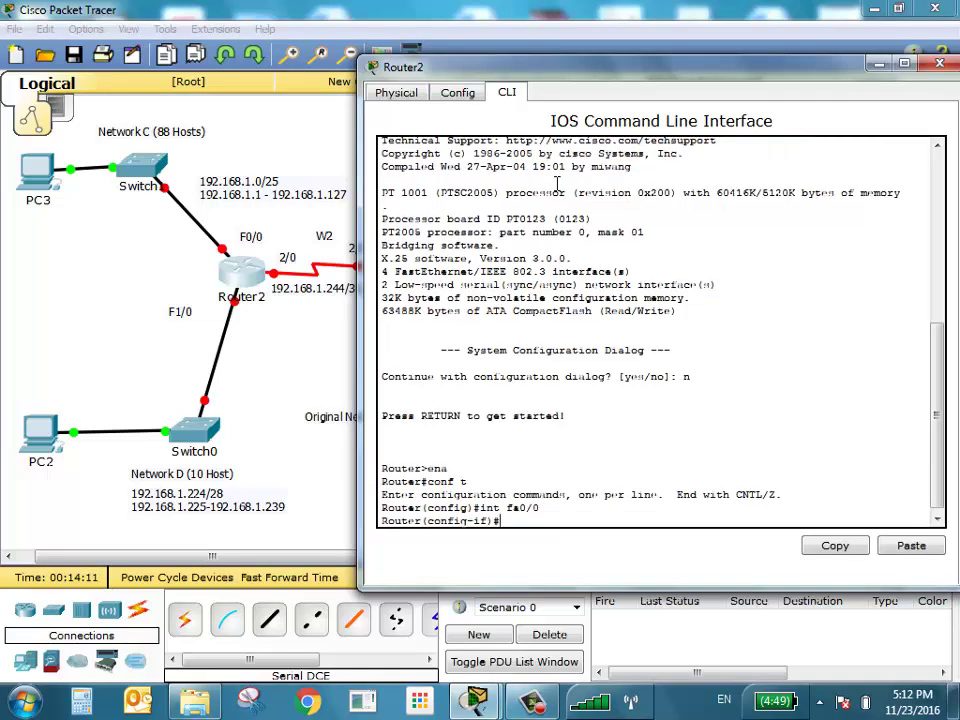
text(ip add)
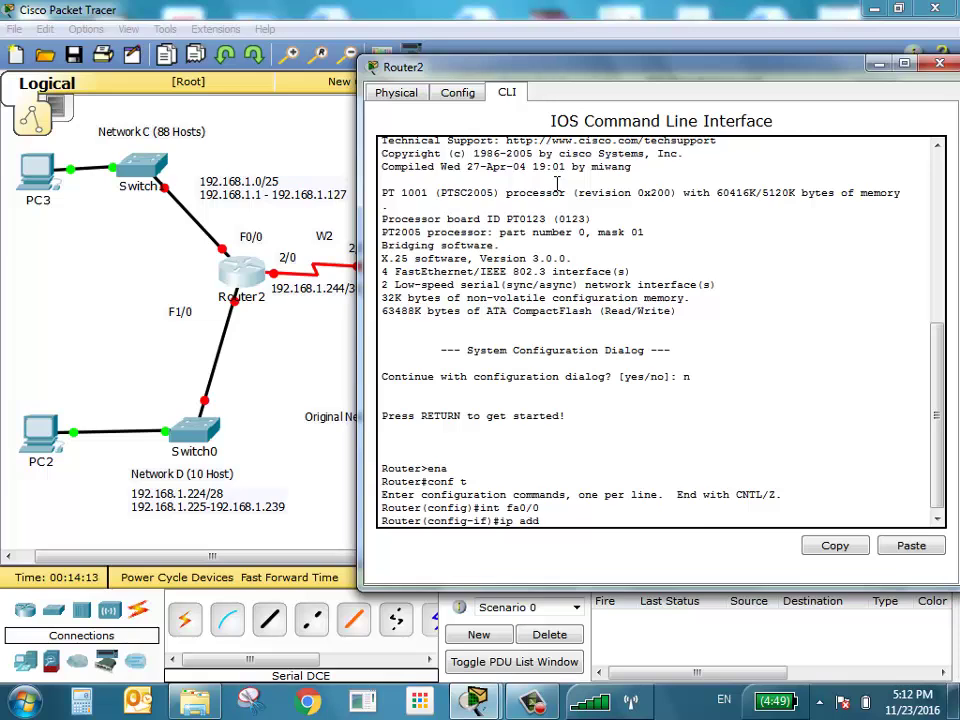
text(ress 192.168.1.1 255.2)
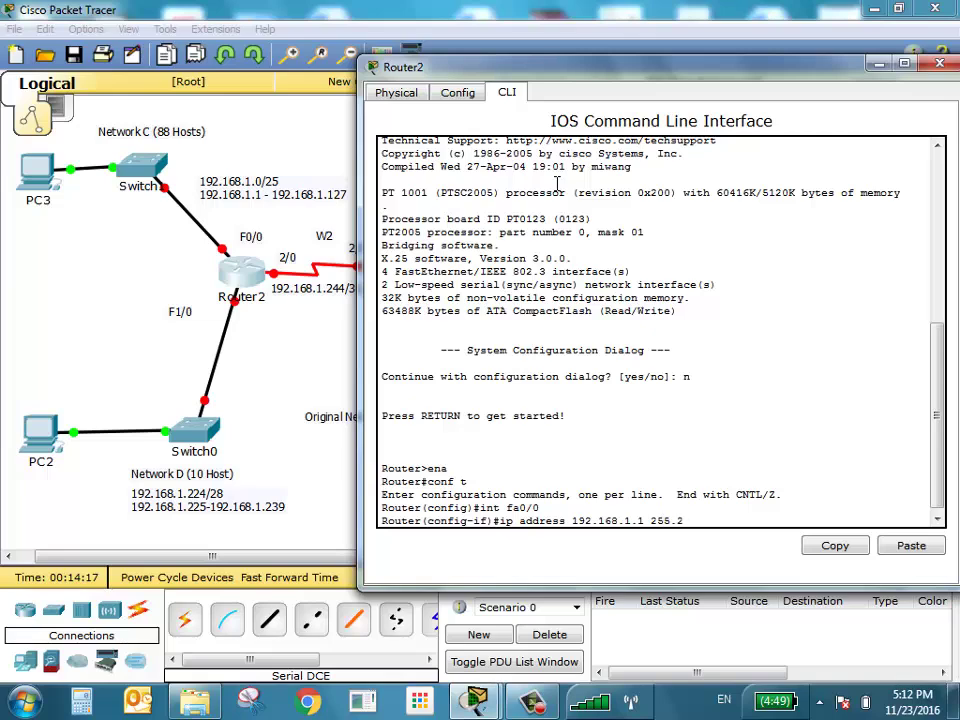
text(55.255.128)
key(Return)
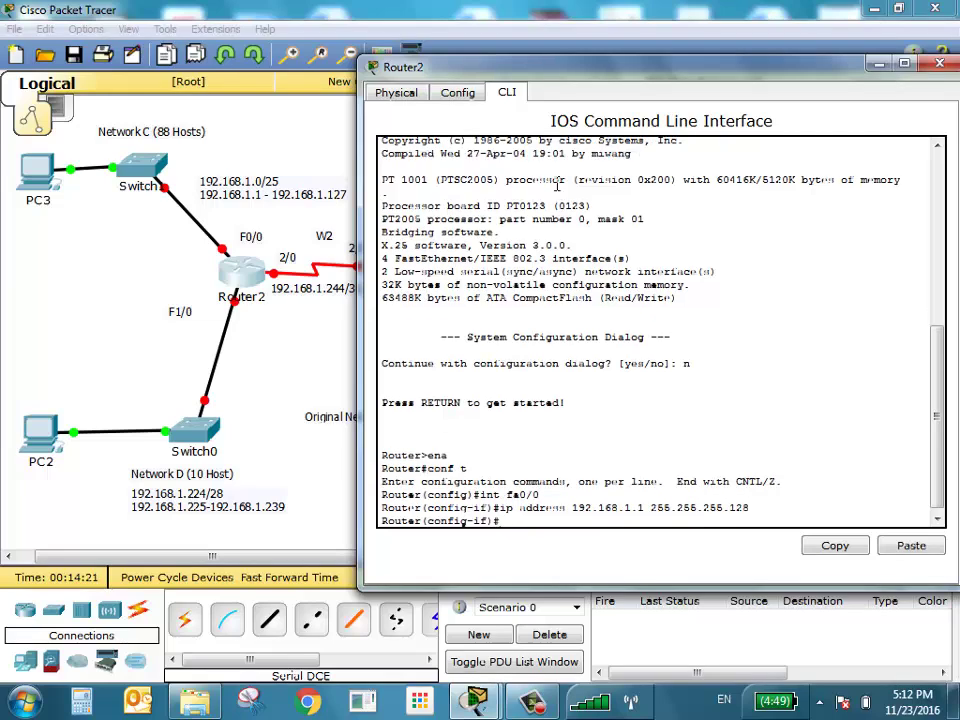
text(no shut)
key(Return)
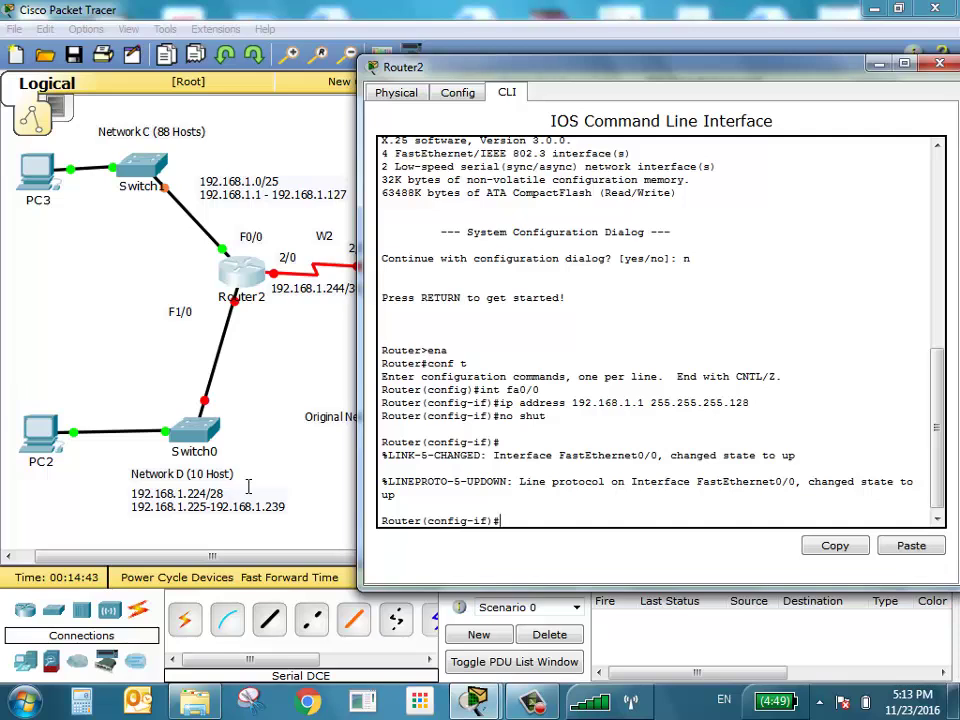
Configure Router2's fa1/0 interface with IP address 192.168.1.225 and mask 255.255.255.240, and enable it
text(int fa1/0)
key(Return)
text(ip)
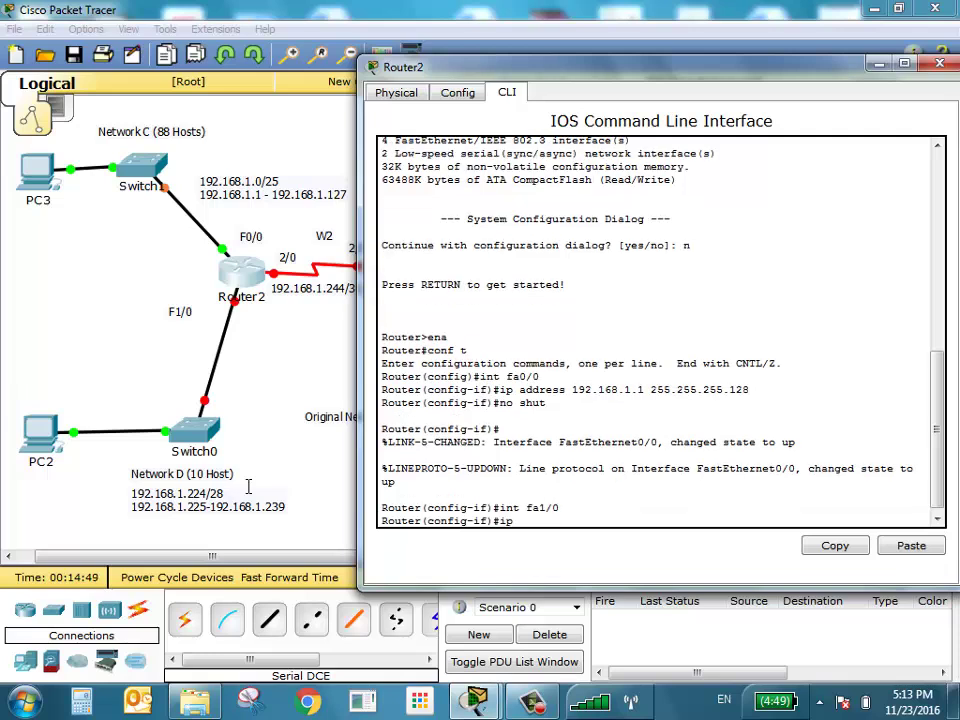
text( address 192.168.1.22)
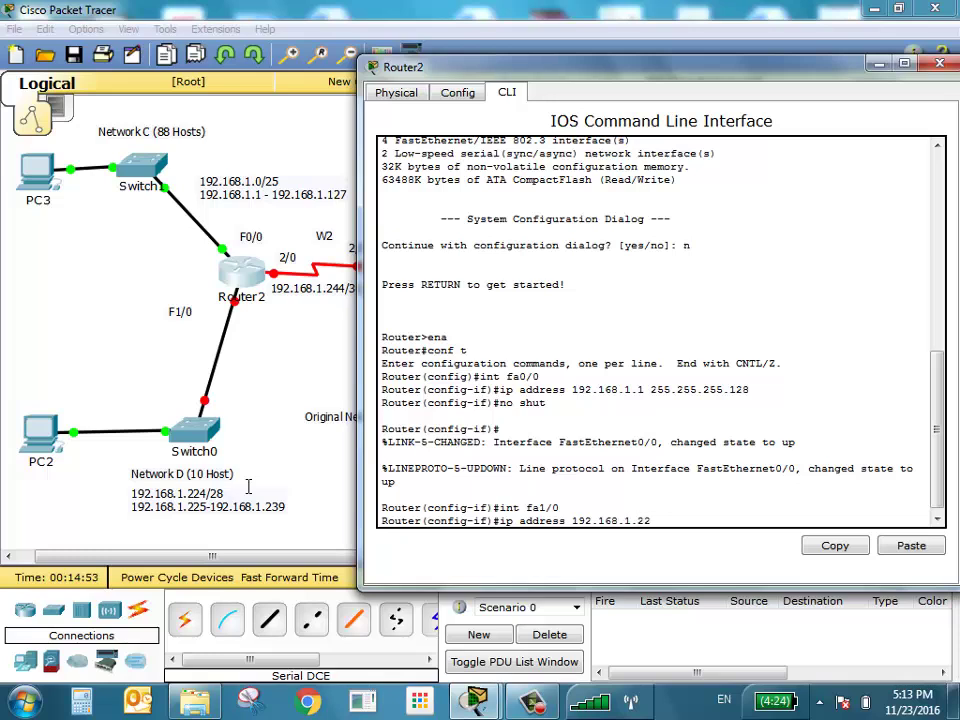
text(5 255.255.255.240)
key(Return)
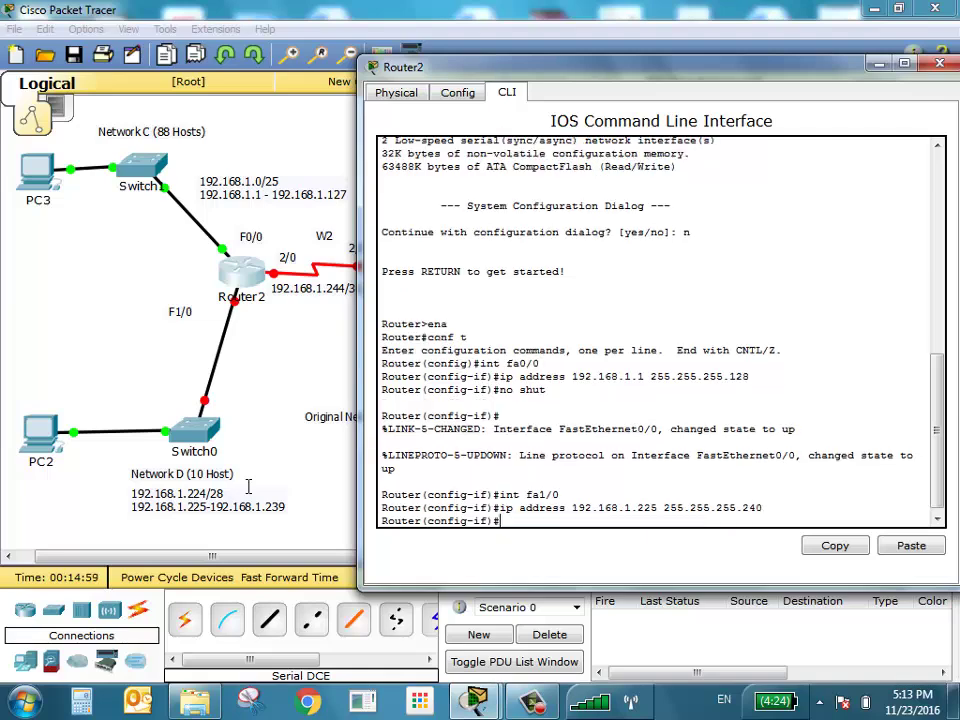
text(no shut)
key(Return)
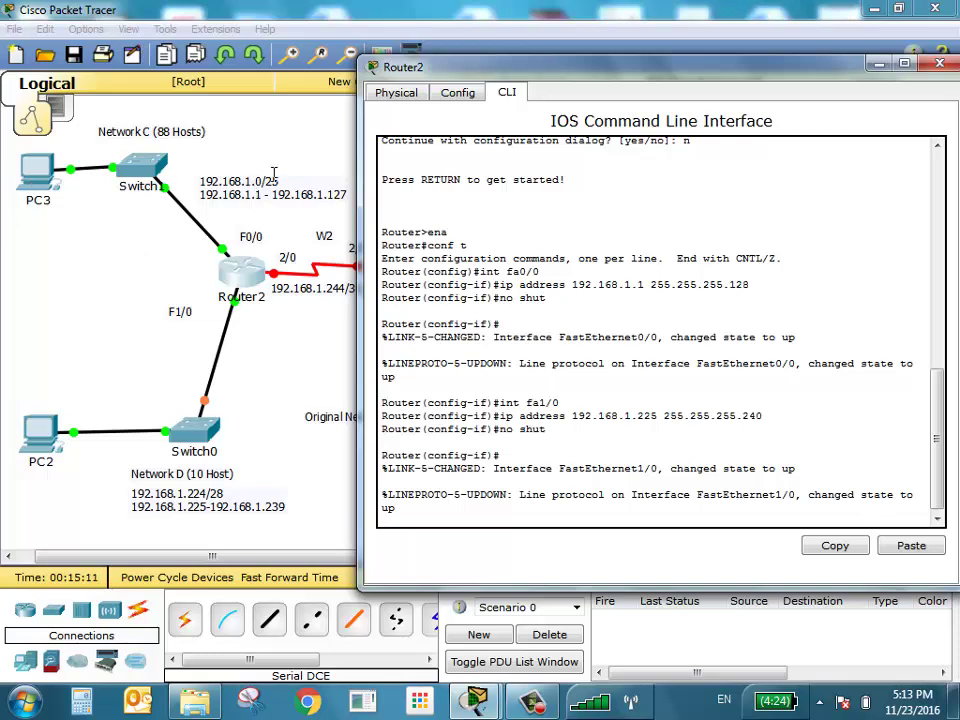
Open PC3's IP configuration and assign the static IP address 192.168.1.5
click(38, 168)
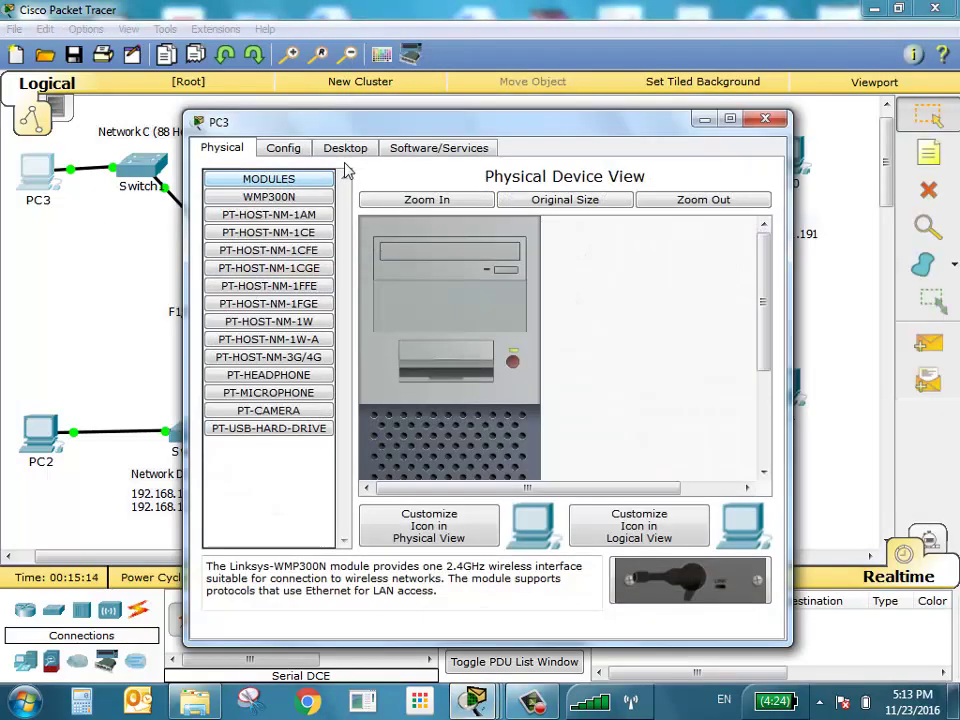
click(347, 148)
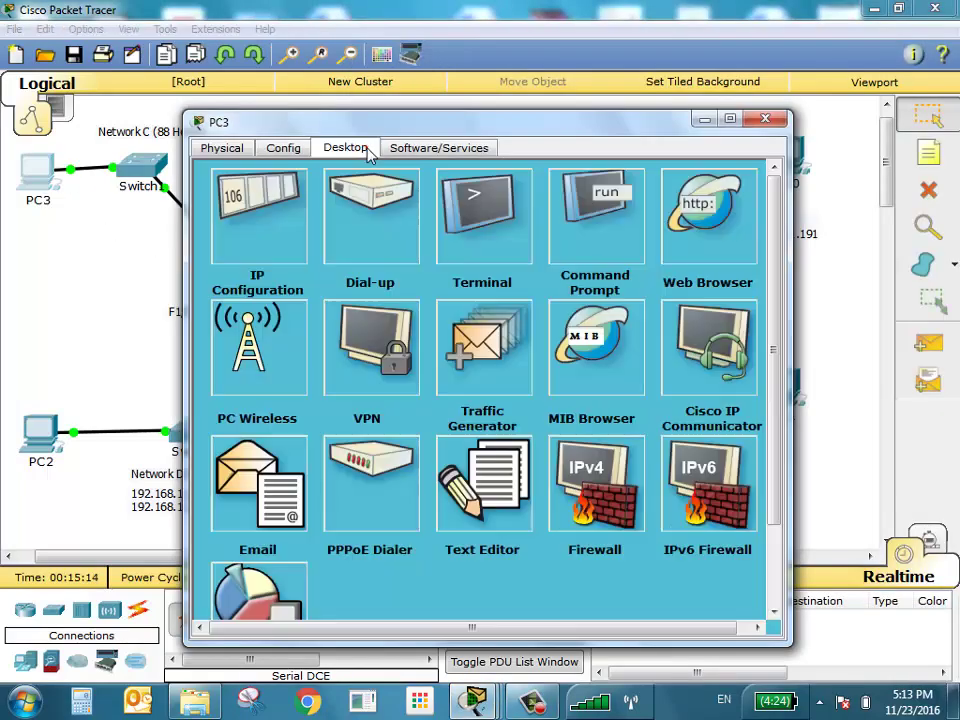
click(273, 215)
click(356, 230)
click(375, 253)
text(1)
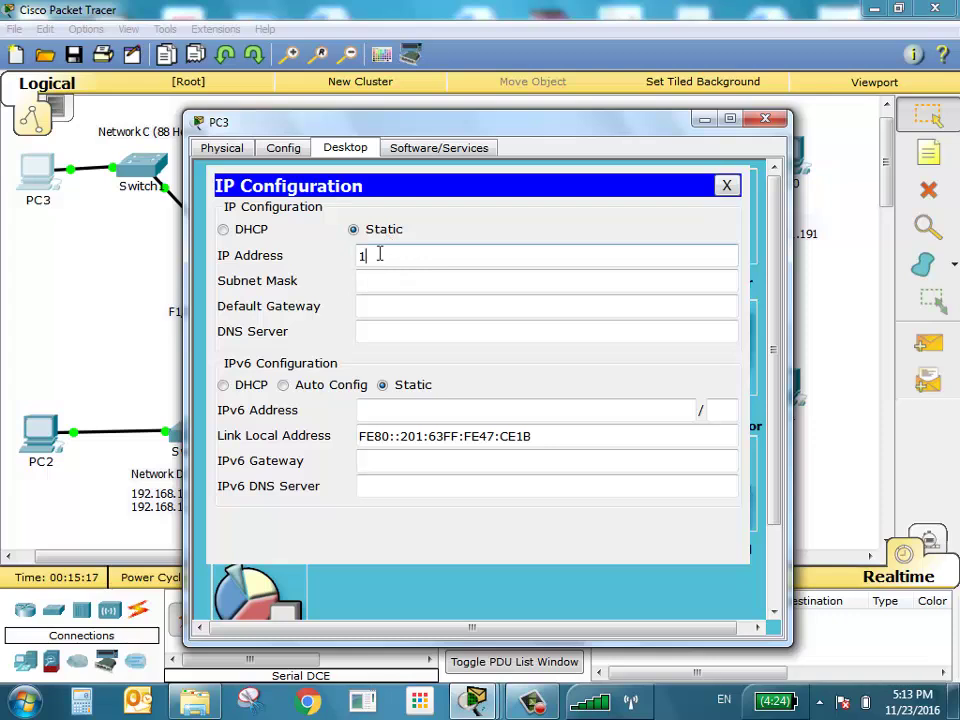
text(92.168.1.5)
key(Tab)
Set PC3's subnet mask to 255.255.255.128 and its default gateway to 192.168.1.1, and close the IP configuration
click(533, 283)
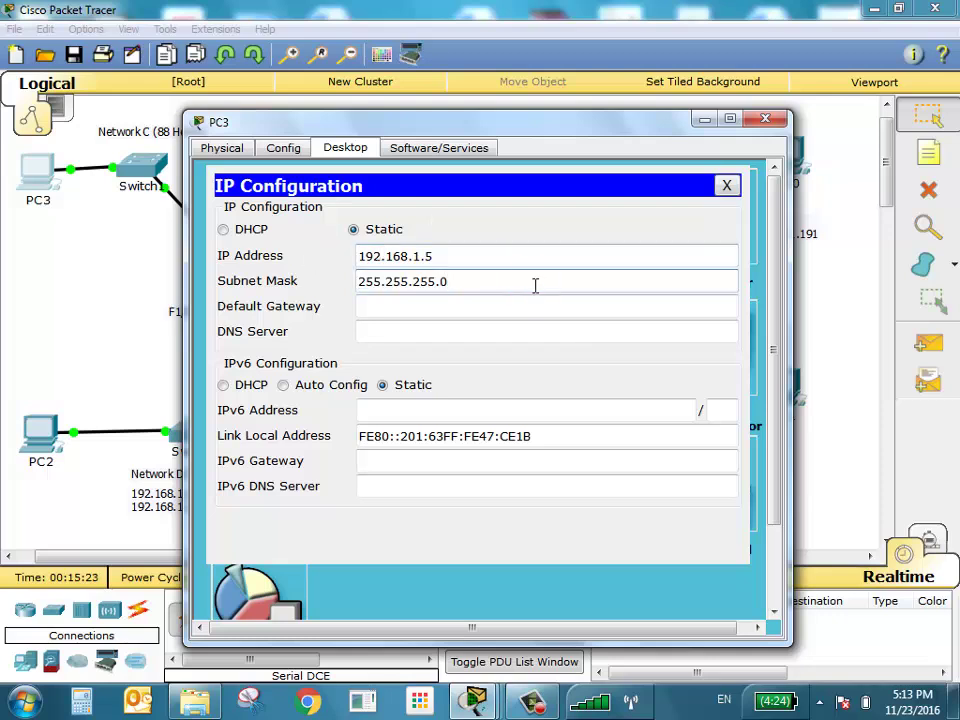
key(BackSpace)
text(128)
key(Tab)
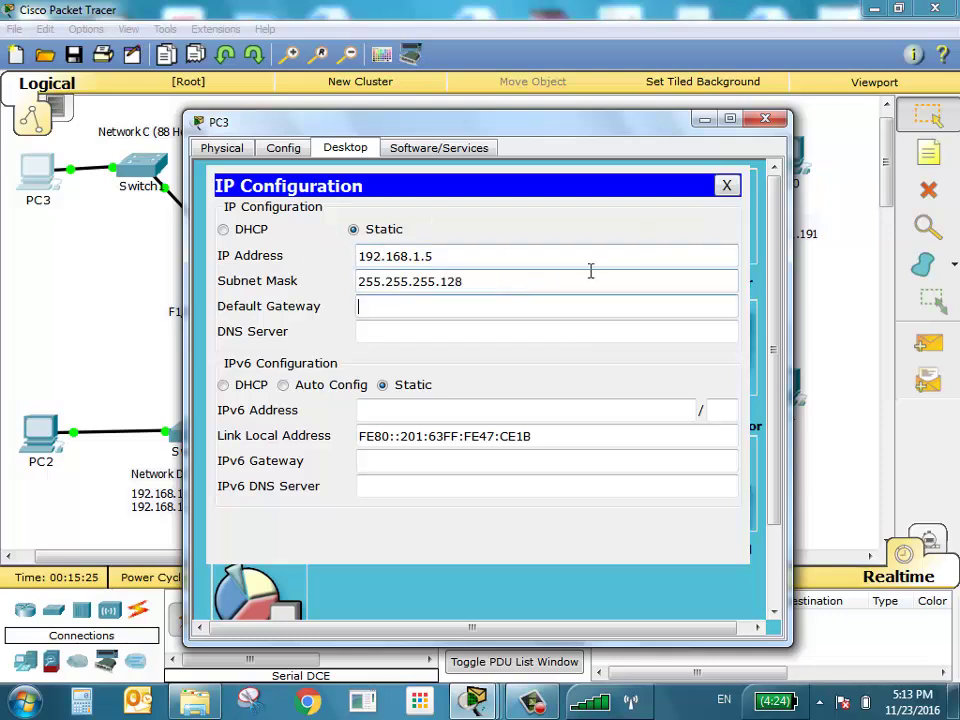
text(192.168)
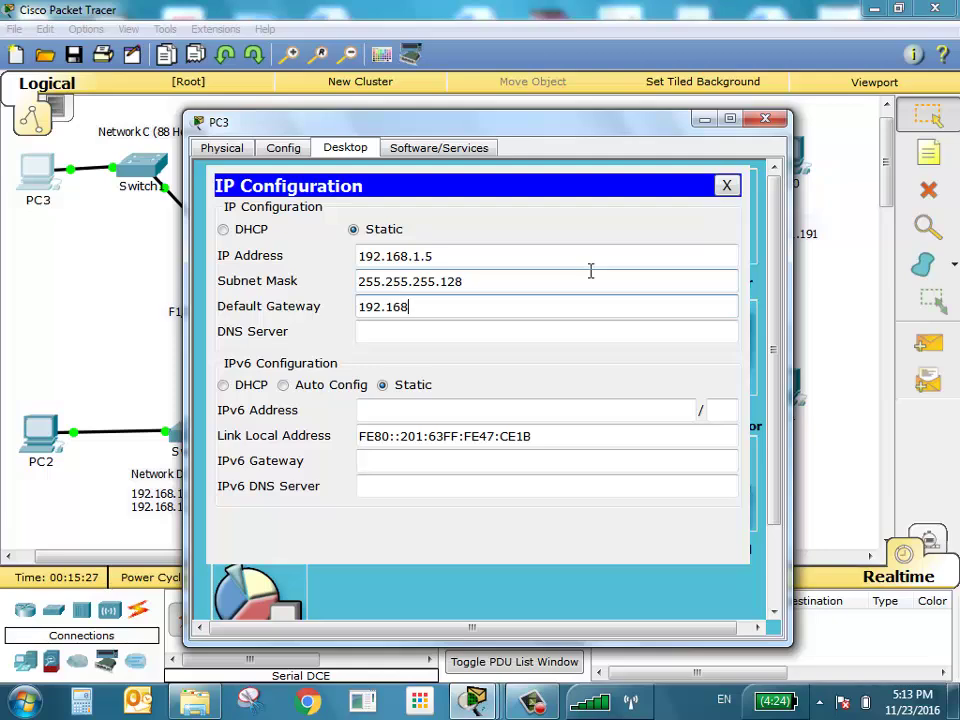
text(.1.1)
click(727, 185)
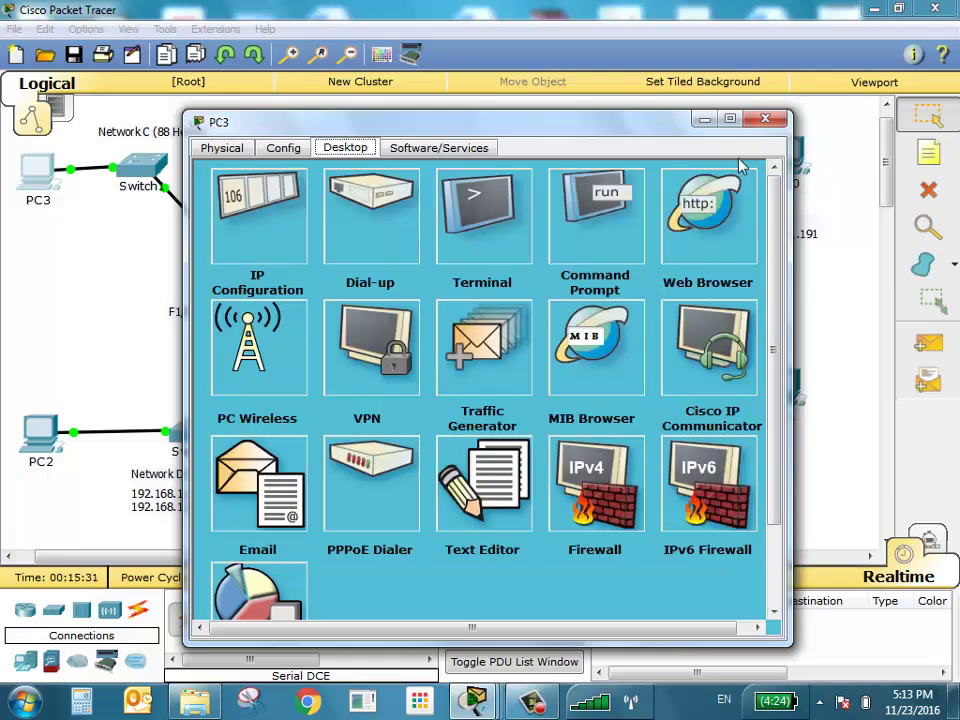
Ping the gateway 192.168.1.1 from PC3's command prompt and close the PC3 window
click(617, 230)
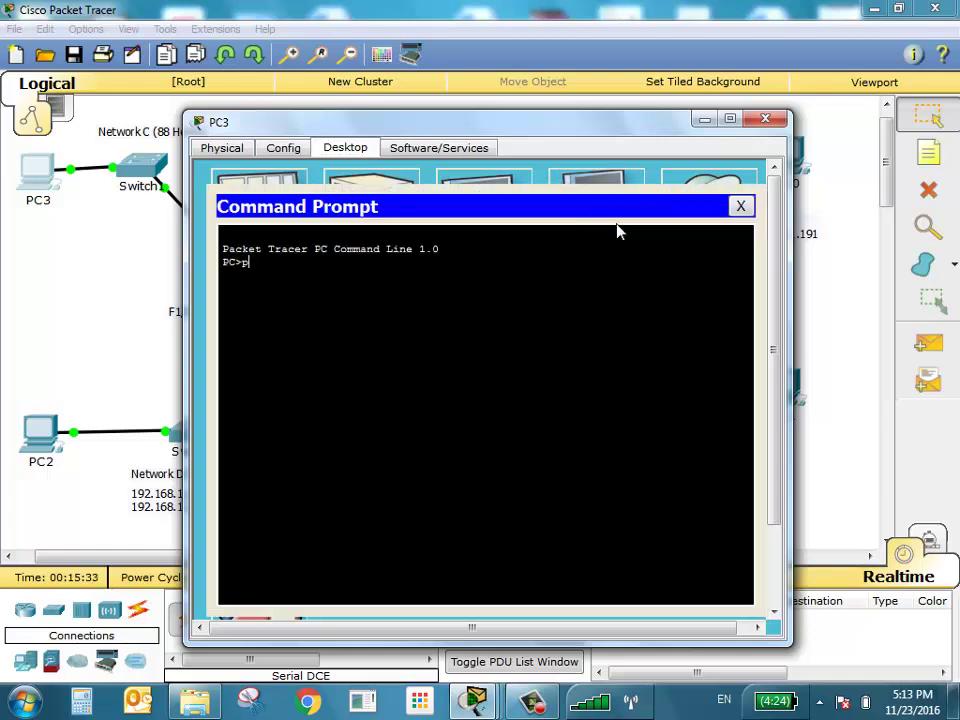
text(ping 192.168.1.1)
key(Return)
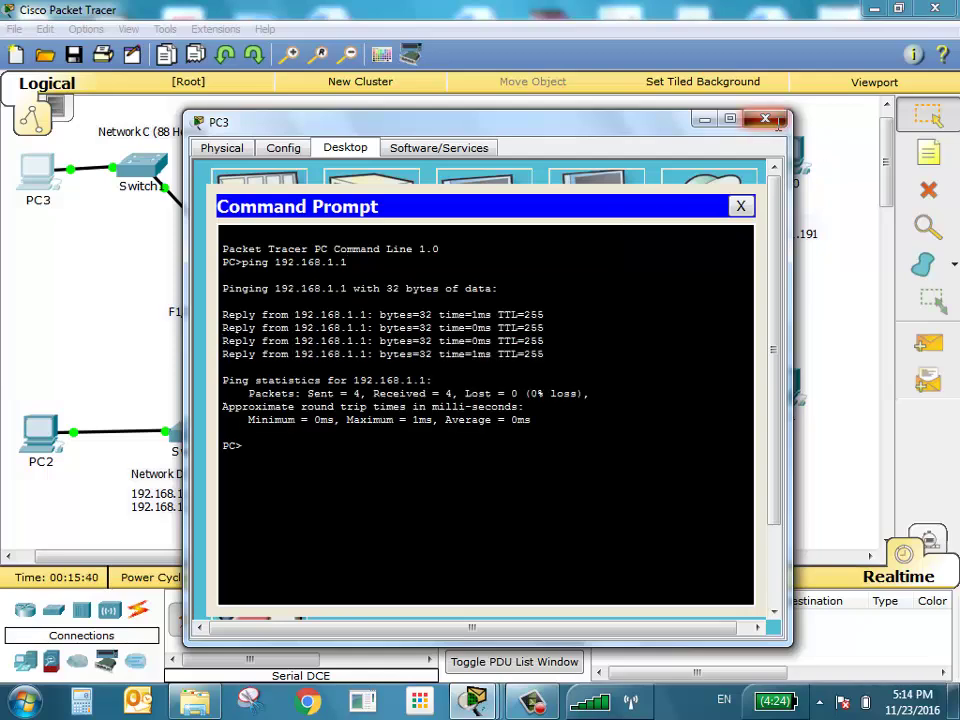
click(585, 100)
Open PC2's IP configuration and assign the static IP address 192.168.1.230
click(33, 437)
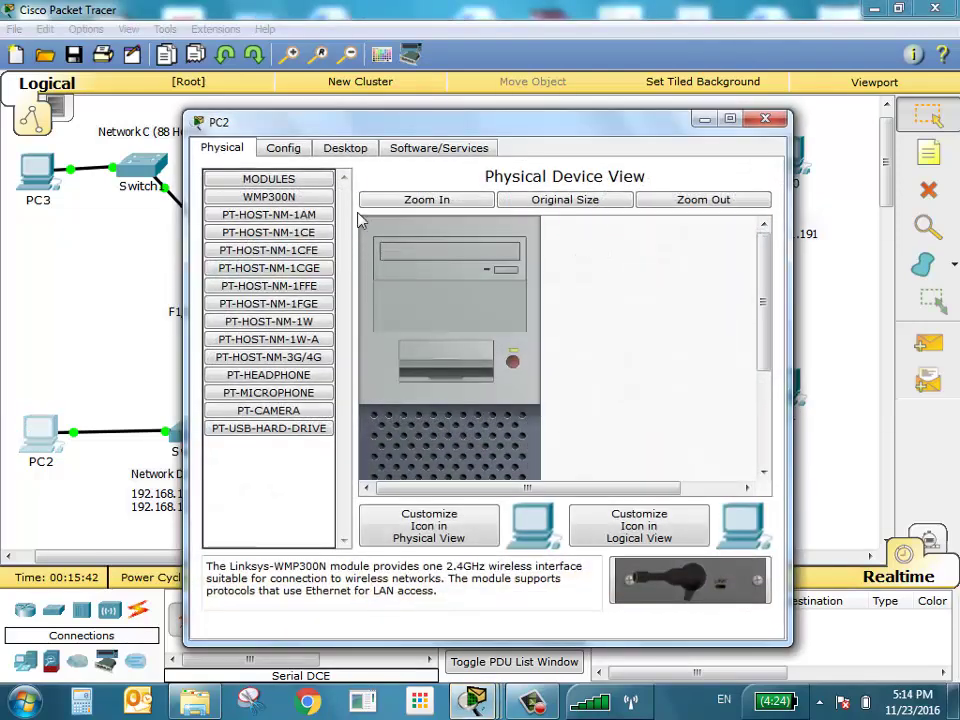
click(350, 148)
drag(390, 122, 507, 100)
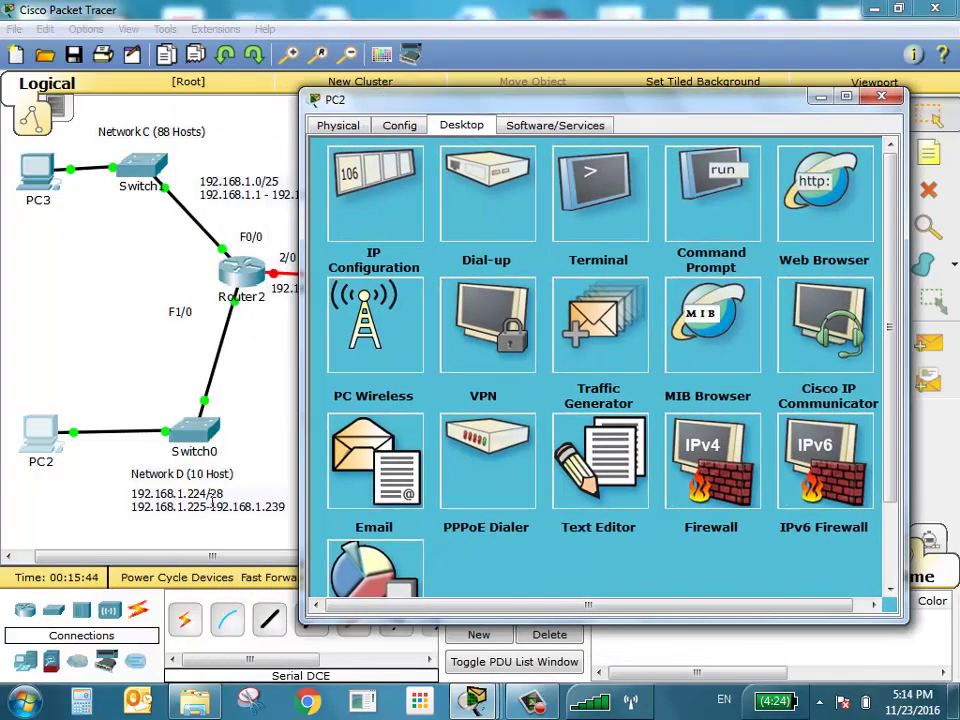
click(716, 230)
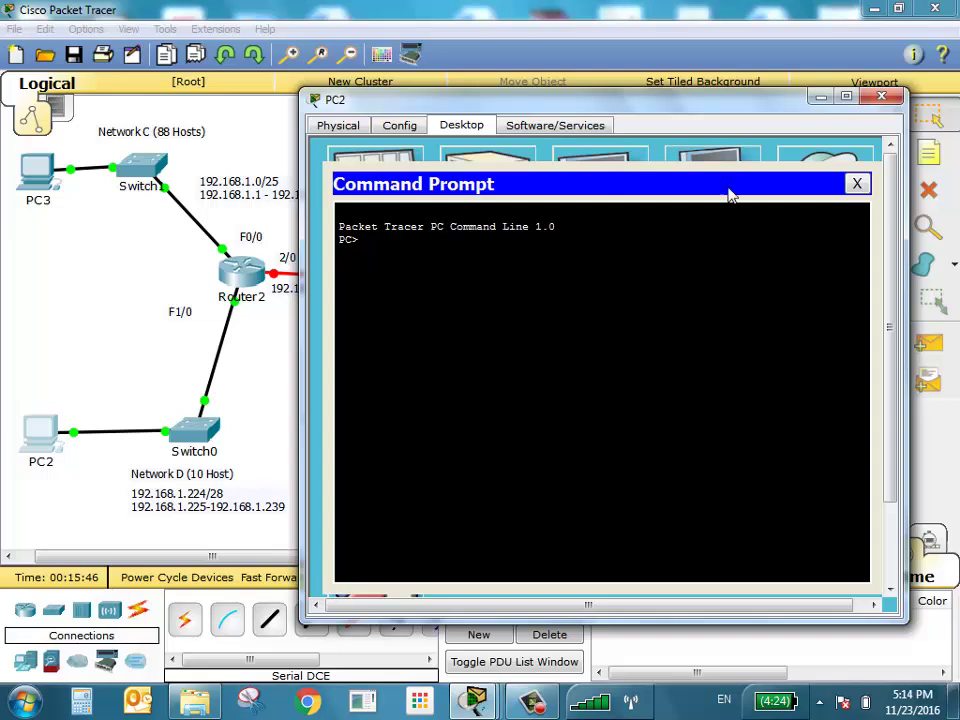
click(857, 182)
click(405, 220)
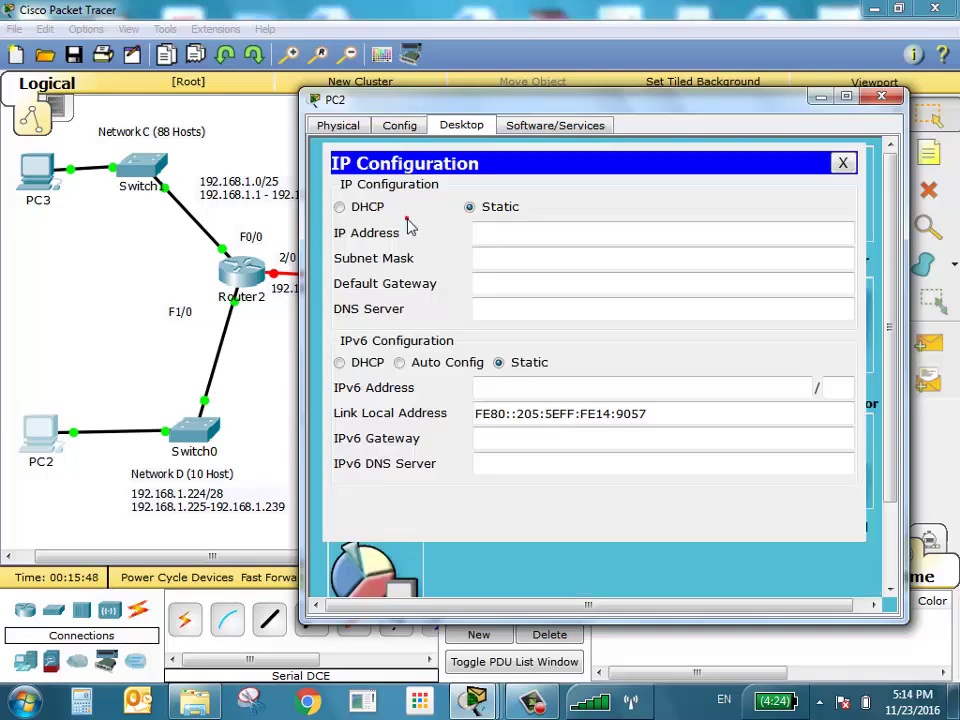
click(555, 232)
text(192.168.)
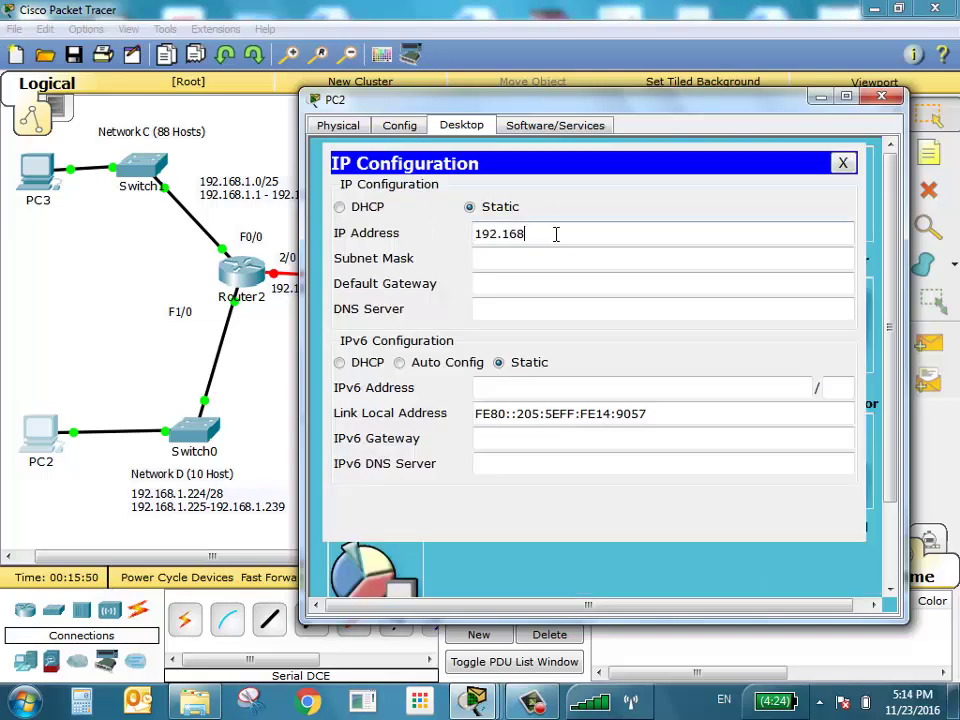
text(1.230)
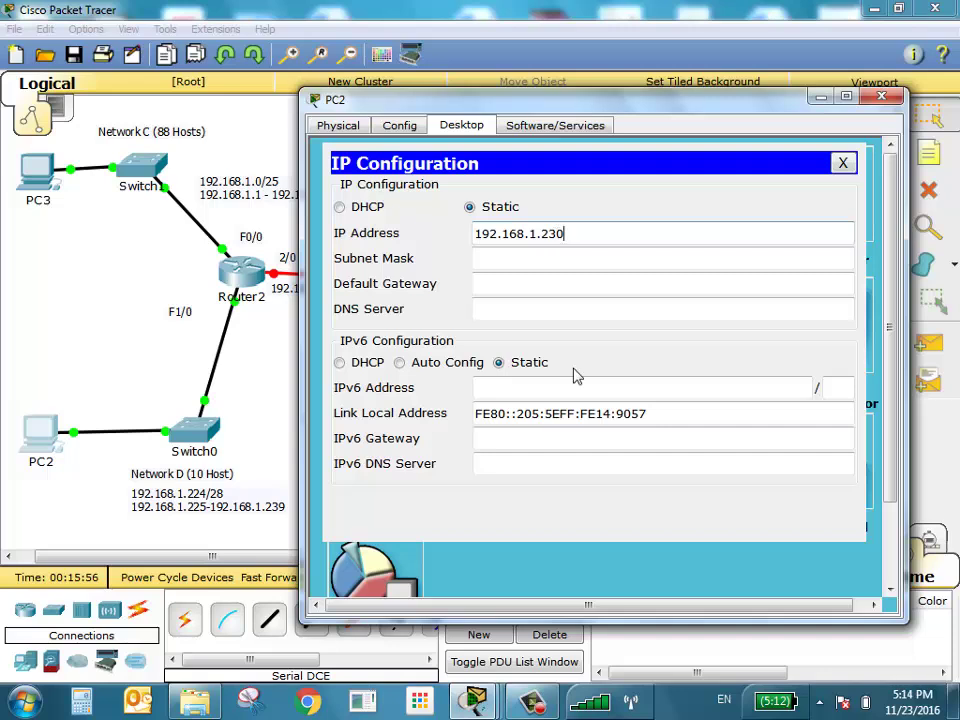
Set PC2's subnet mask to 255.255.255.240 and its default gateway to 192.168.1.225, and close the PC2 window
key(Tab)
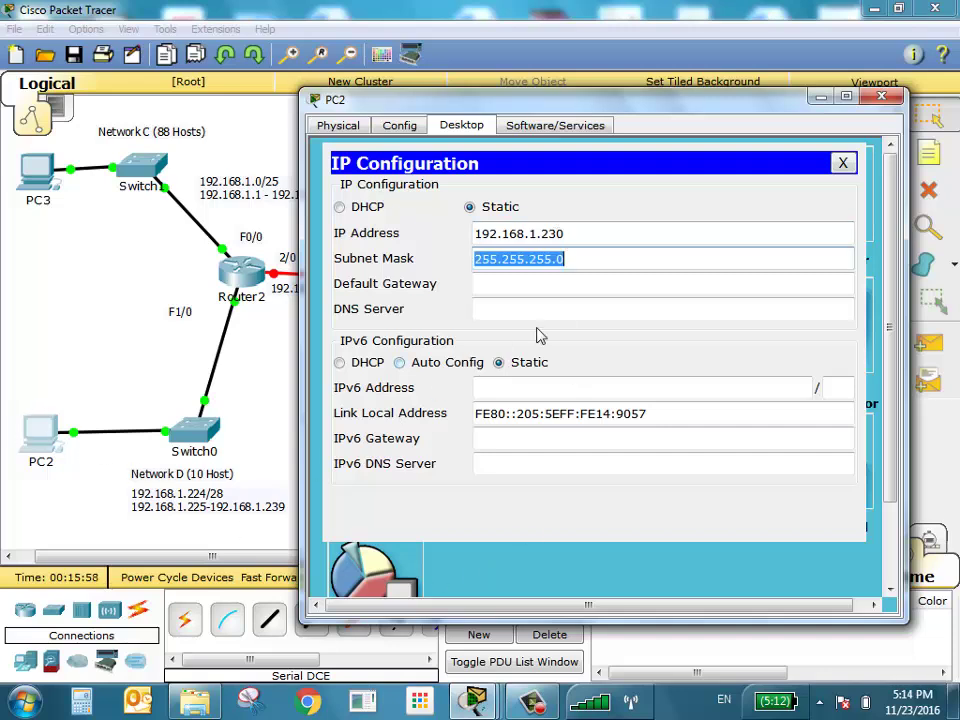
click(585, 263)
key(BackSpace)
text(240)
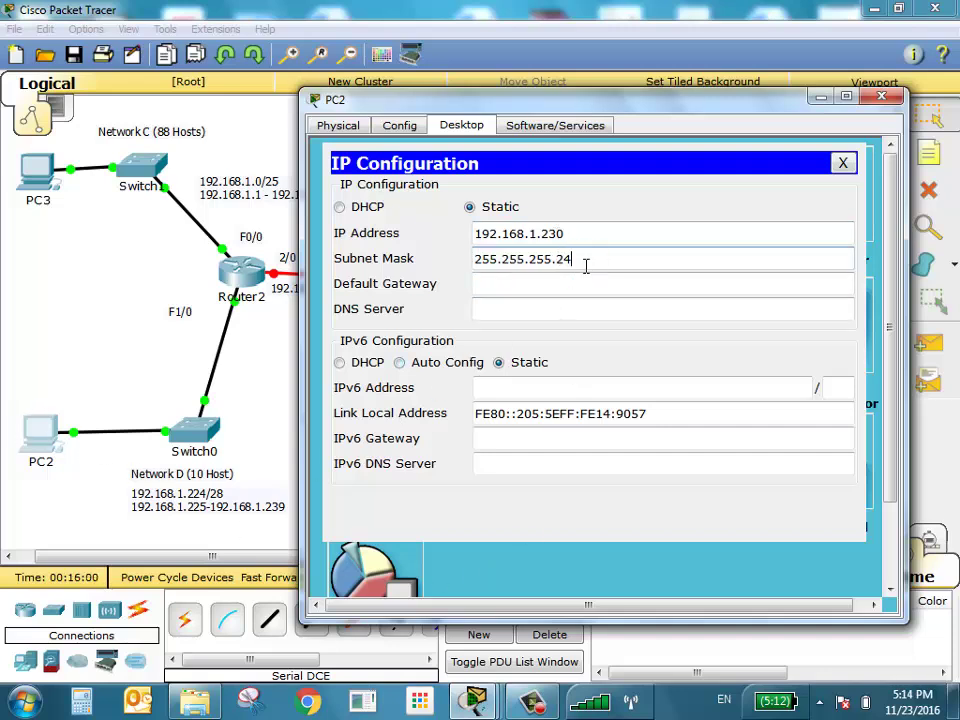
key(Tab)
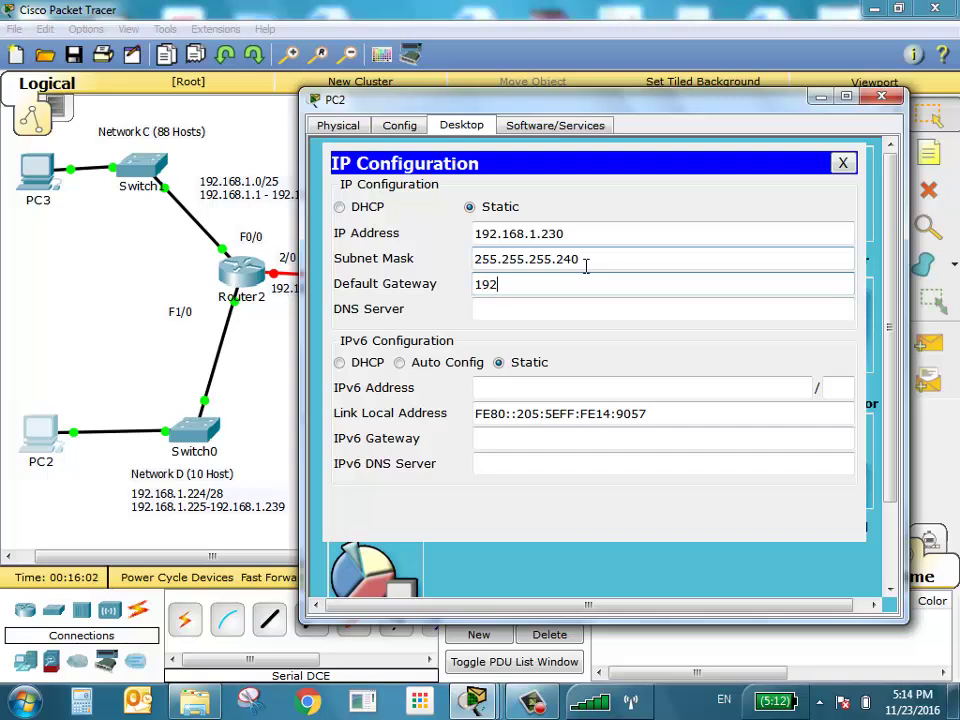
text(192.168.1.225)
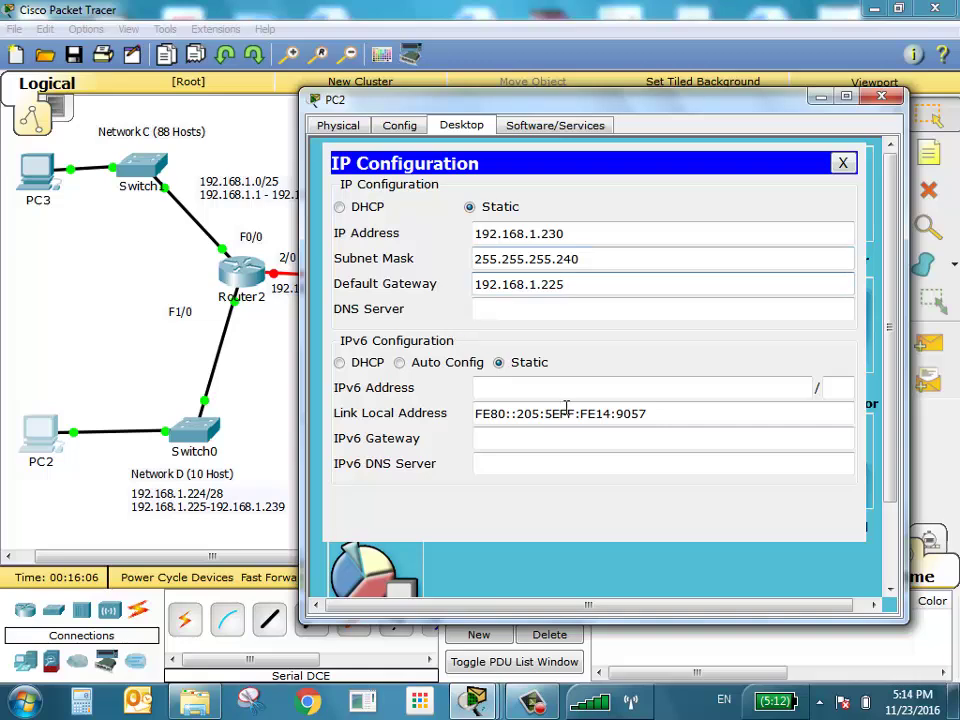
click(845, 163)
click(880, 96)
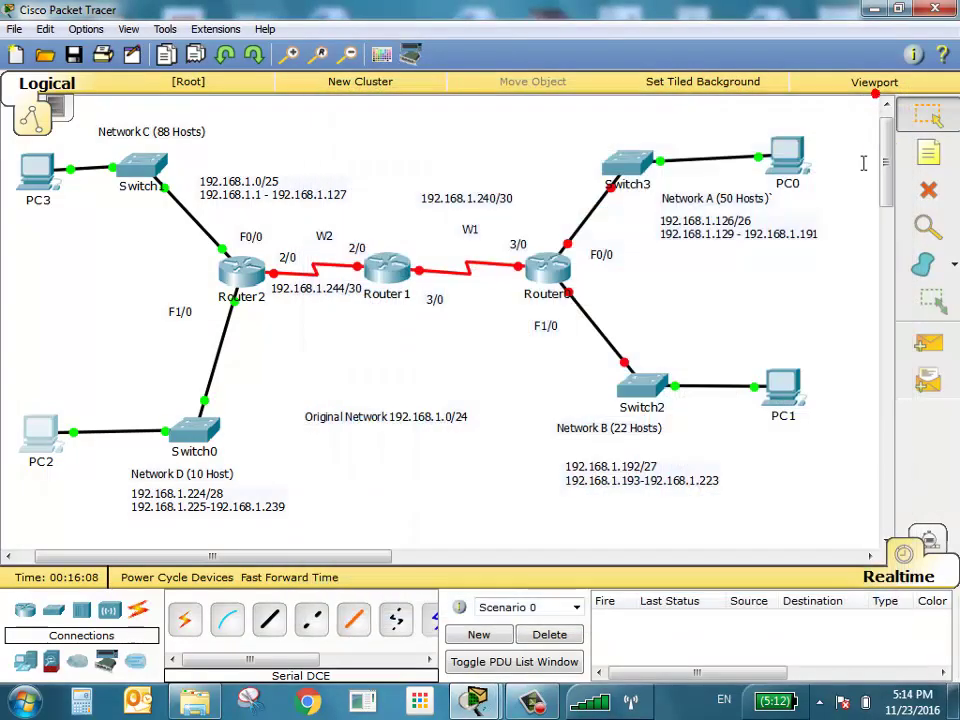
Correct the Network A subnet note to 192.168.1.128/26 and shift the note slightly beneath its Network A label
double_click(737, 225)
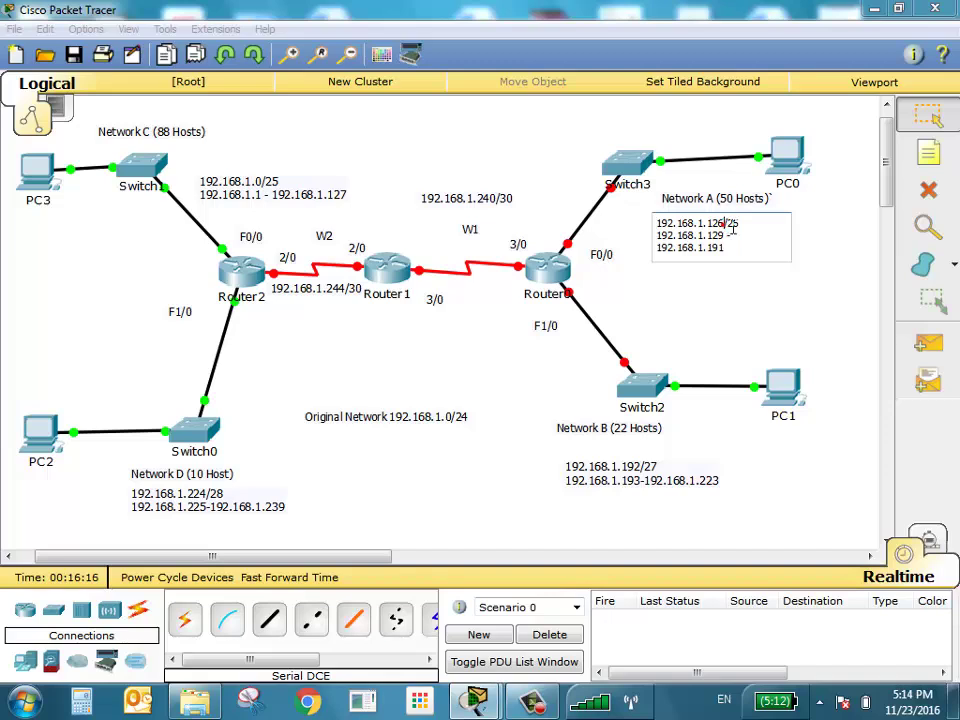
key(BackSpace)
text(8)
click(819, 247)
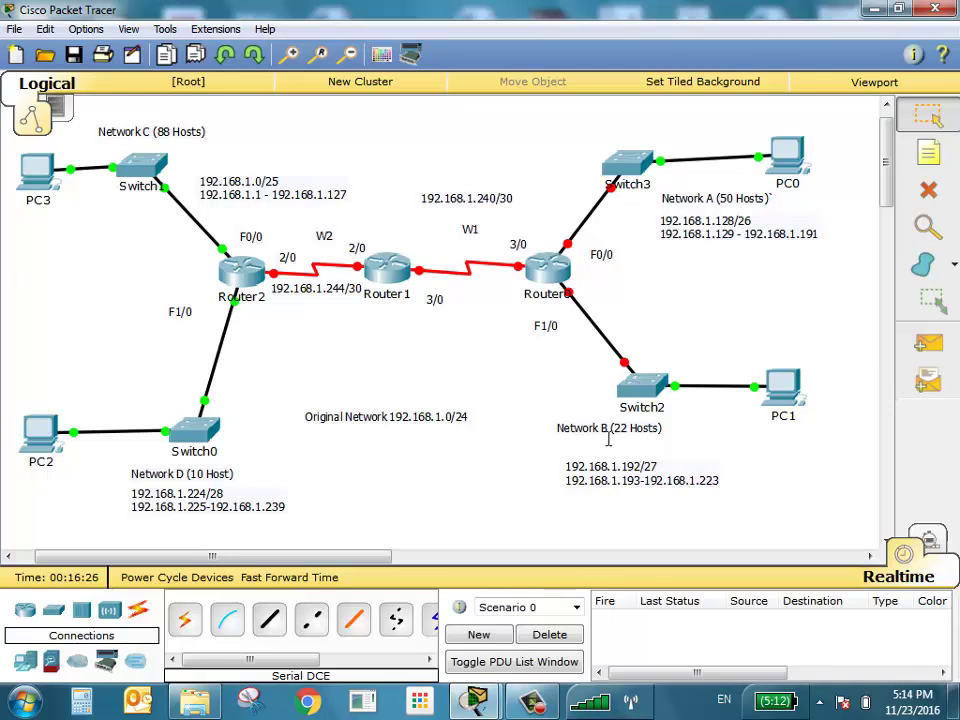
click(736, 232)
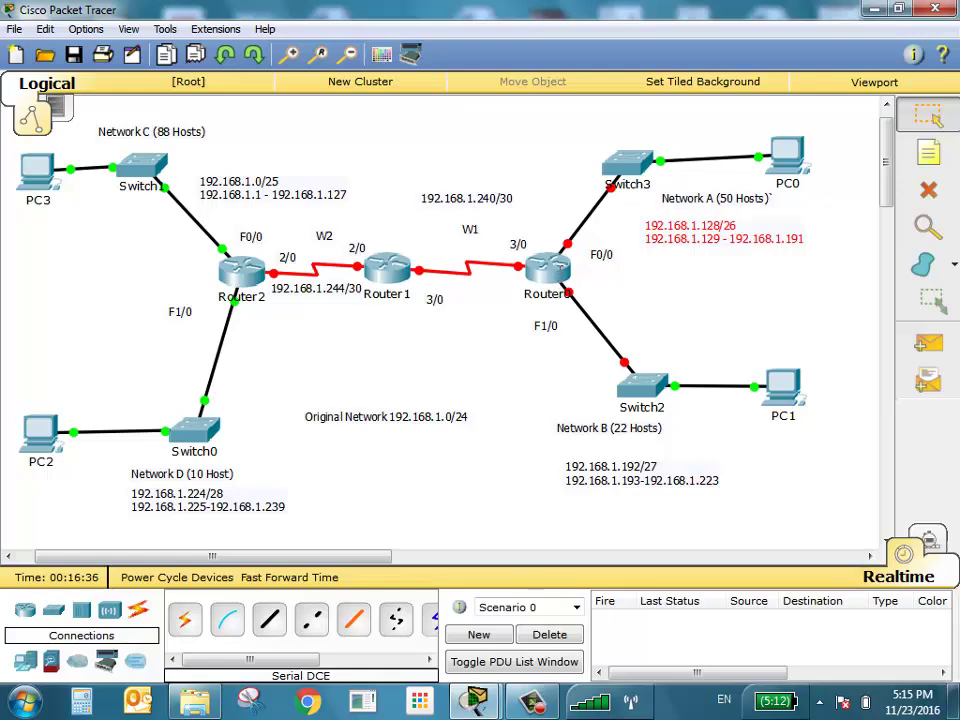
Open Router0's command line and enter global configuration mode
click(553, 271)
click(281, 151)
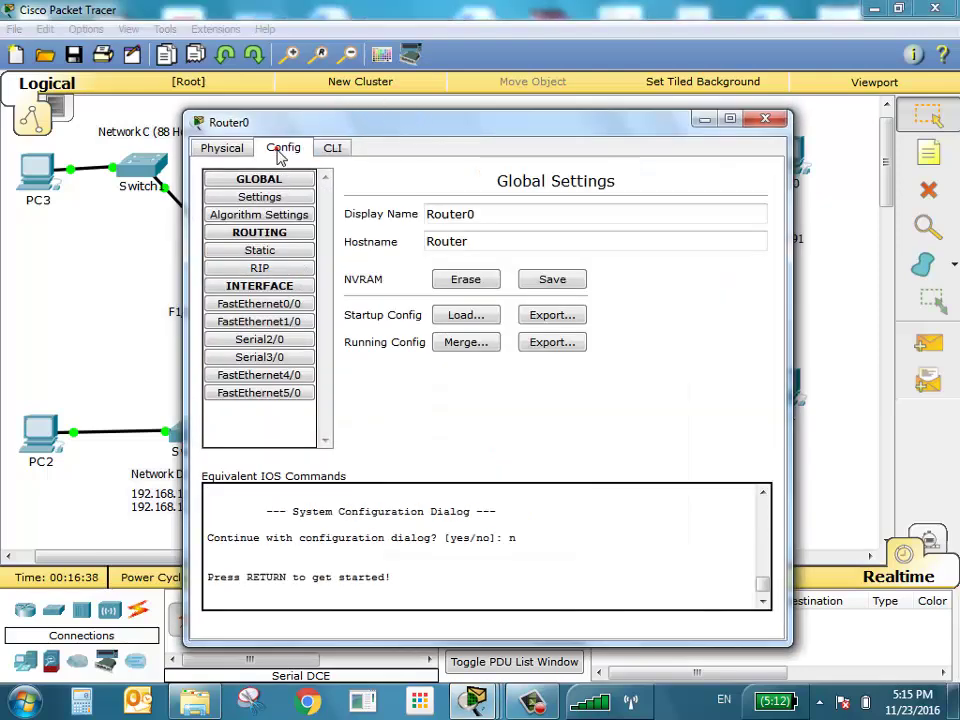
click(333, 149)
key(Return)
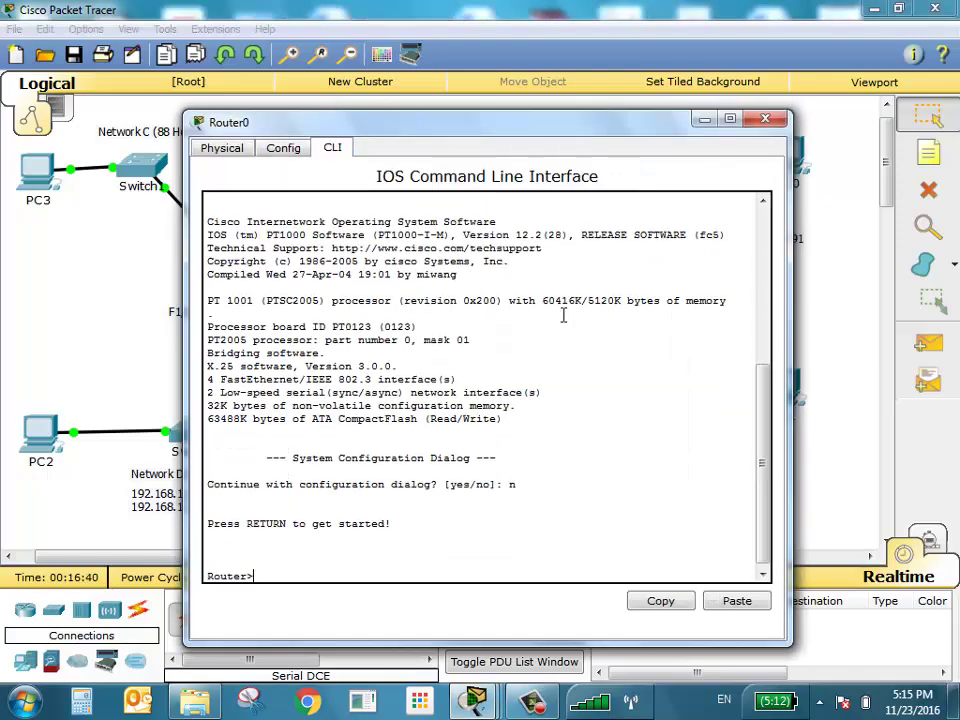
text(ena)
key(Return)
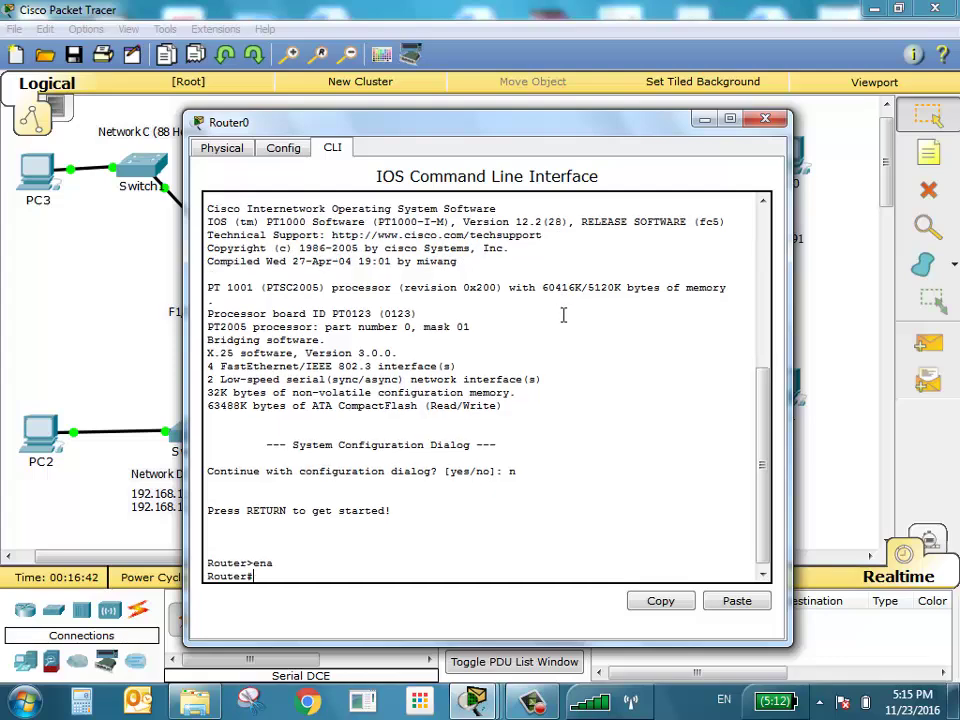
text(conf t)
key(Return)
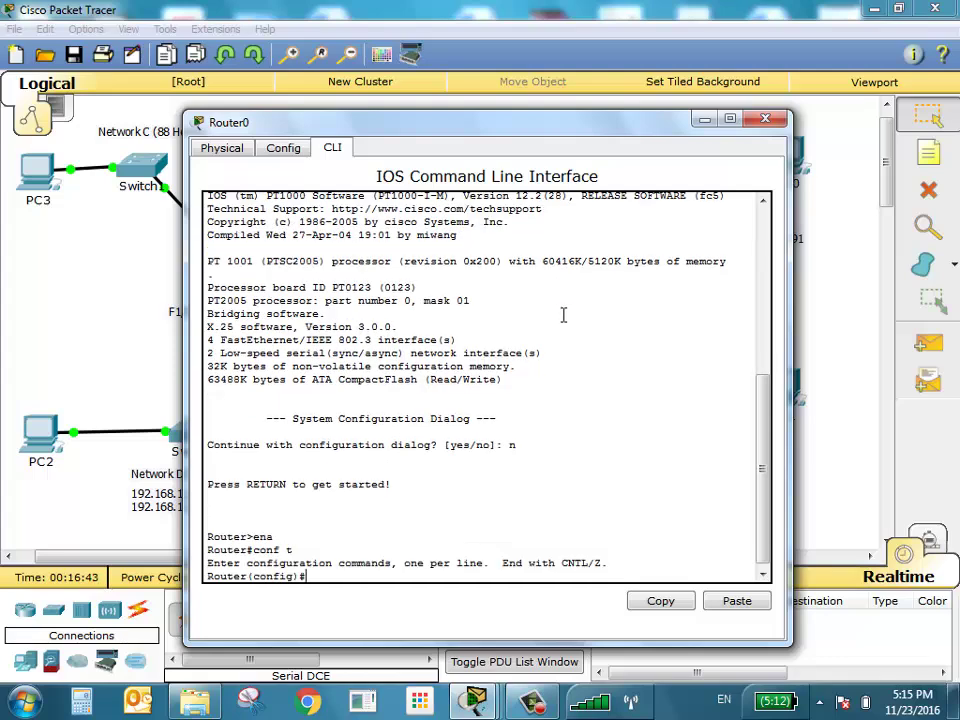
Configure Router0's fa0/0 interface with IP address 192.168.1.129 and mask 255.255.255.192, and enable it
text(int fa0/0)
key(Return)
drag(600, 128, 386, 88)
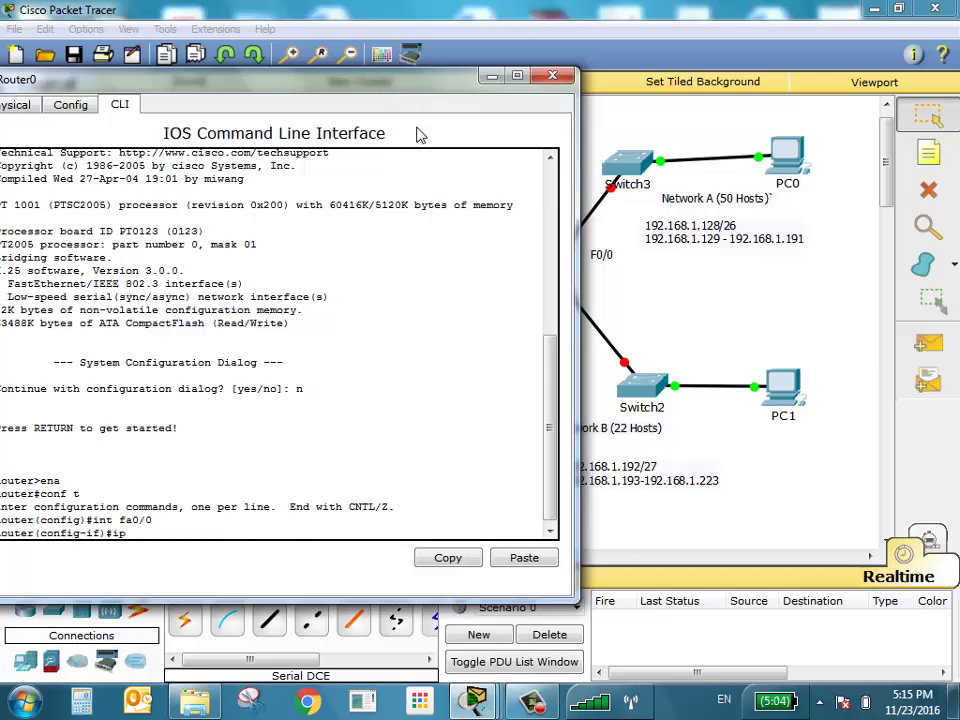
text(s 192.168.1.129 2)
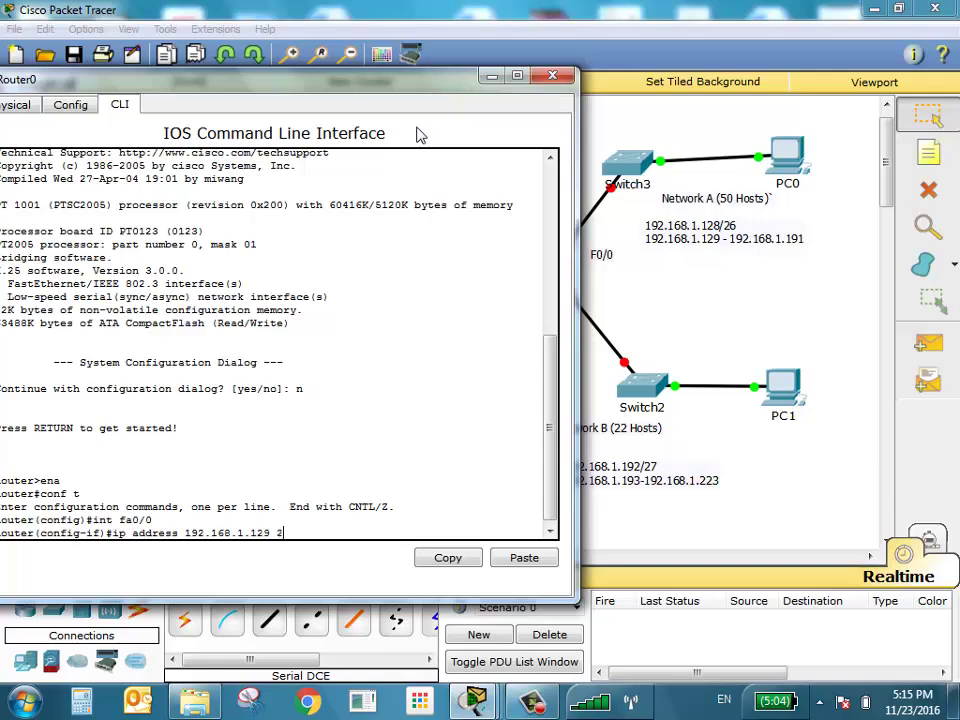
text(55.255.255.192)
key(Return)
text(no shut)
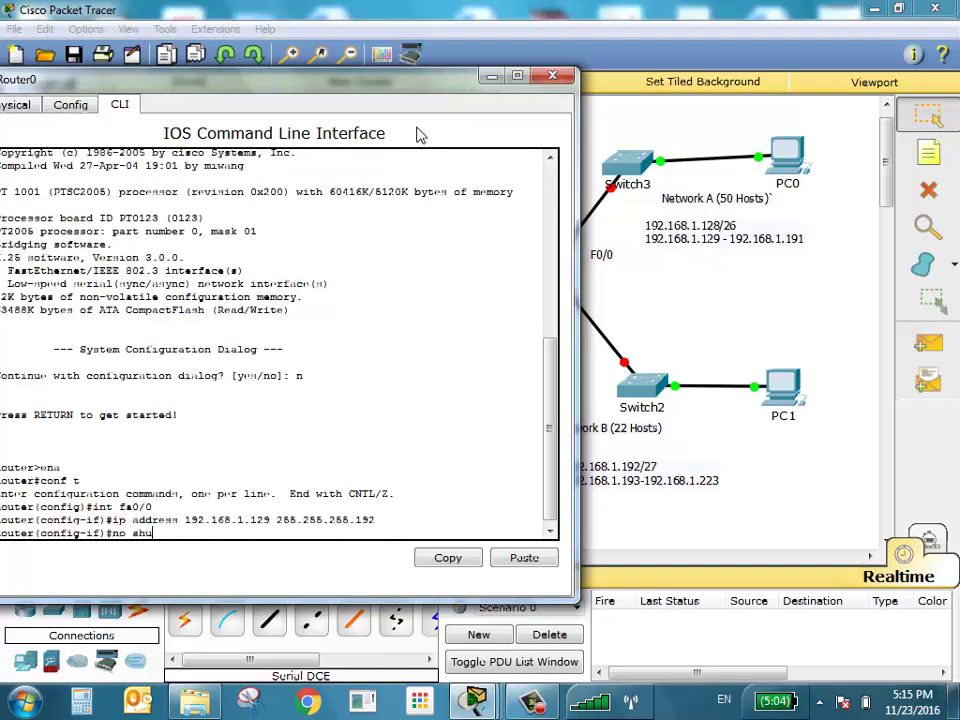
key(Return)
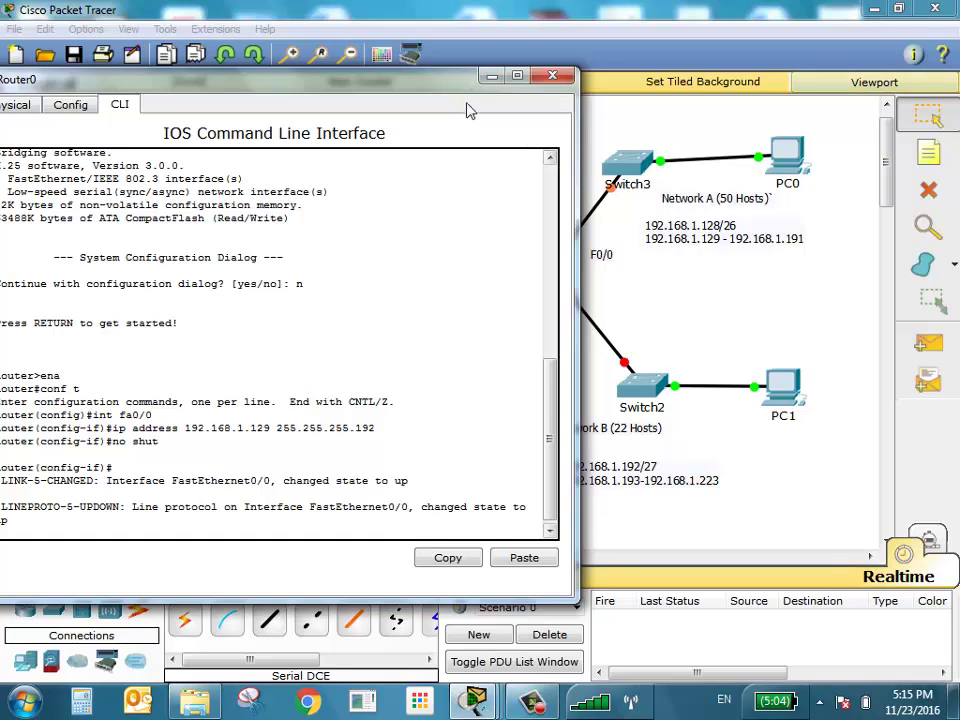
Configure Router0's fa1/0 interface with IP address 192.168.1.193 and mask 255.255.255.224, enable it, and return to the topology
drag(335, 78, 247, 78)
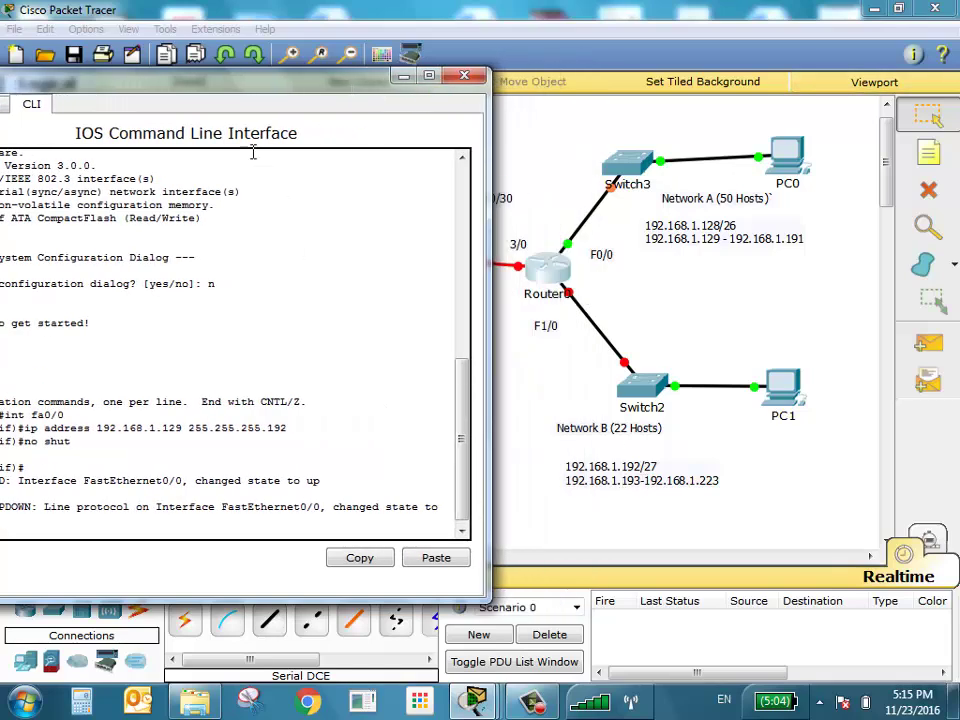
drag(261, 83, 499, 47)
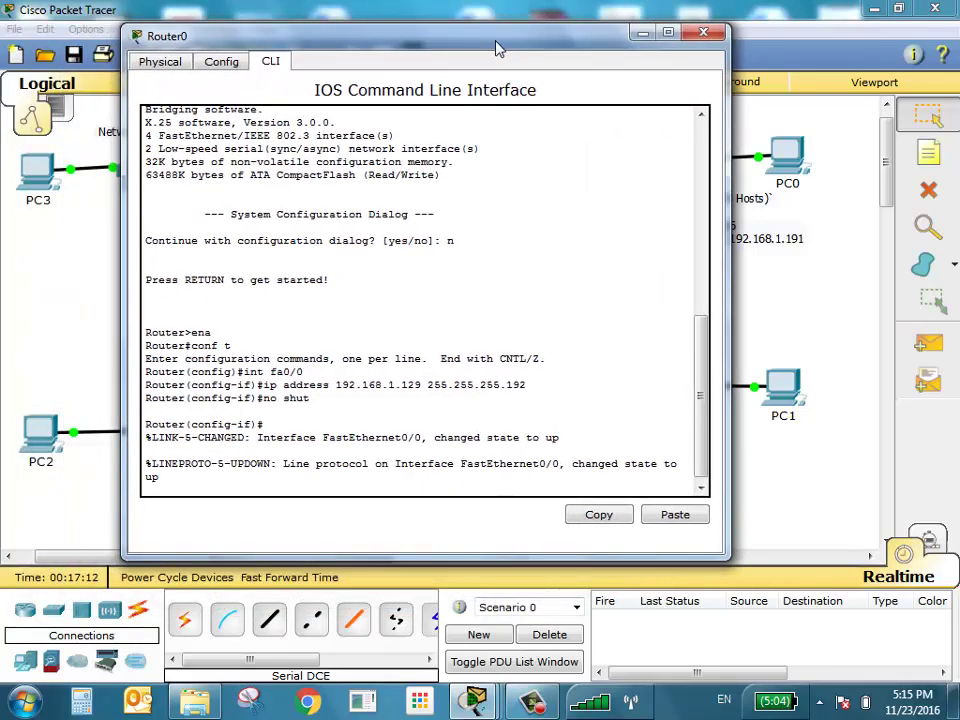
key(Return)
text(int fa1/0)
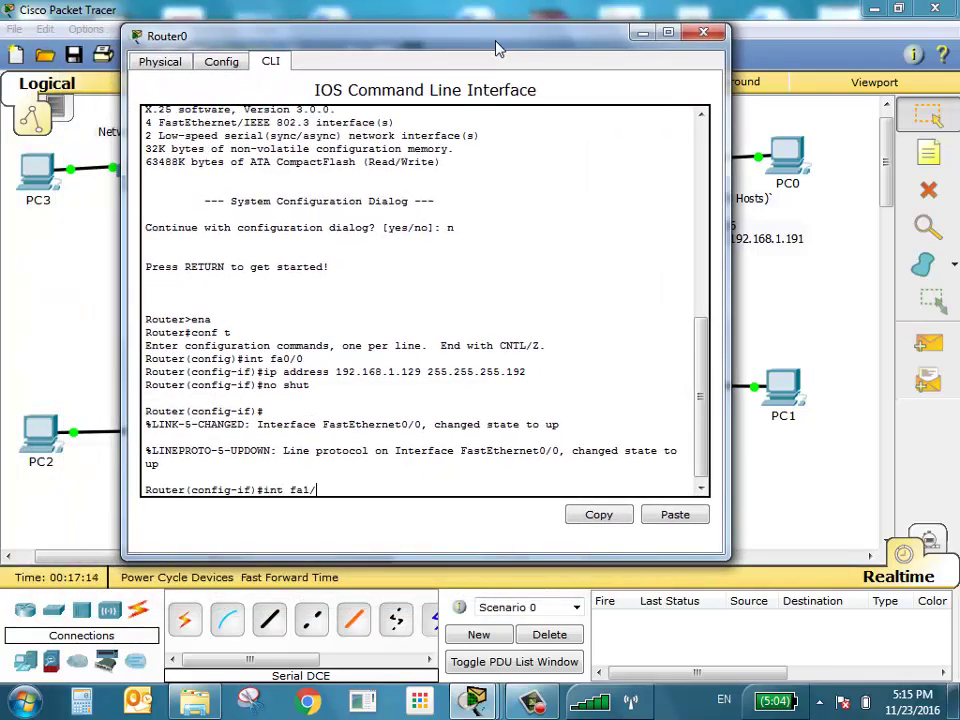
key(Return)
text(ip add)
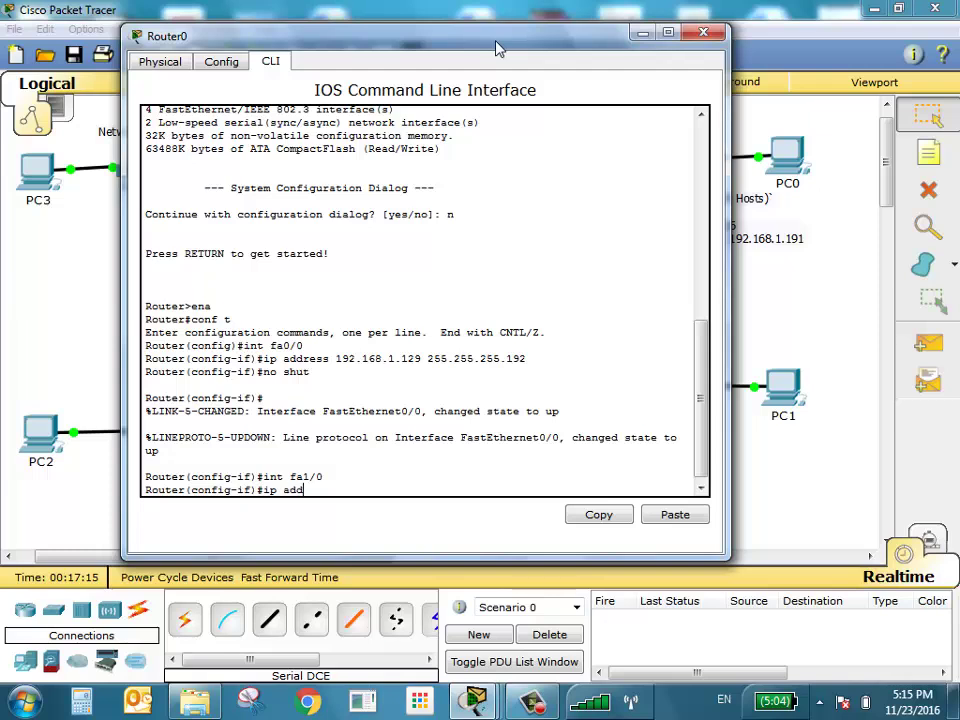
text(ress 192.168.1.193)
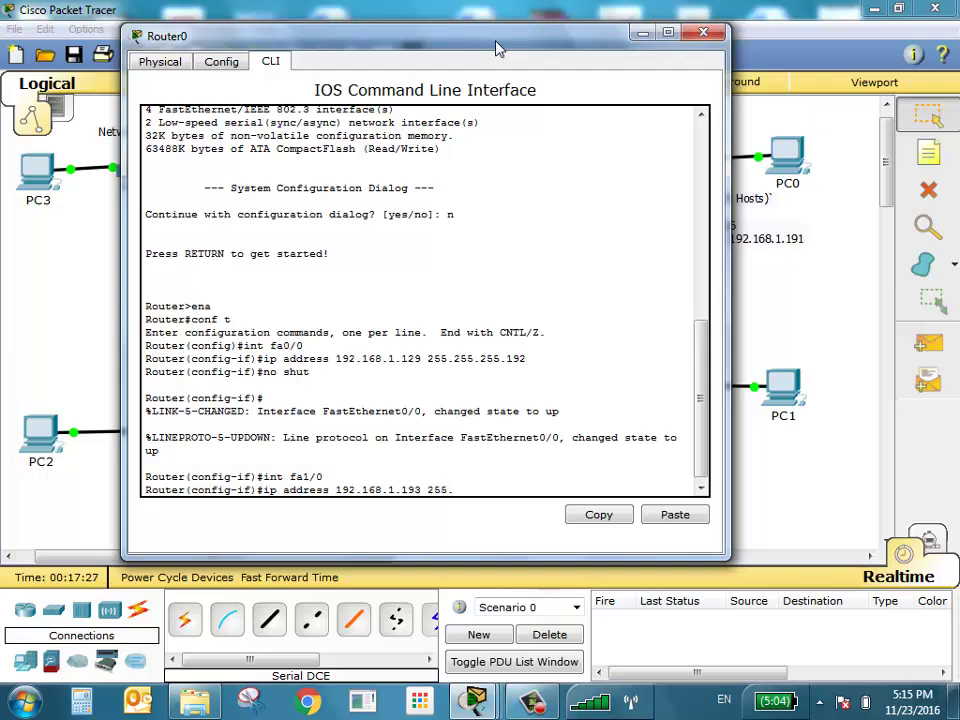
text(255.255.224)
key(Return)
text(no s)
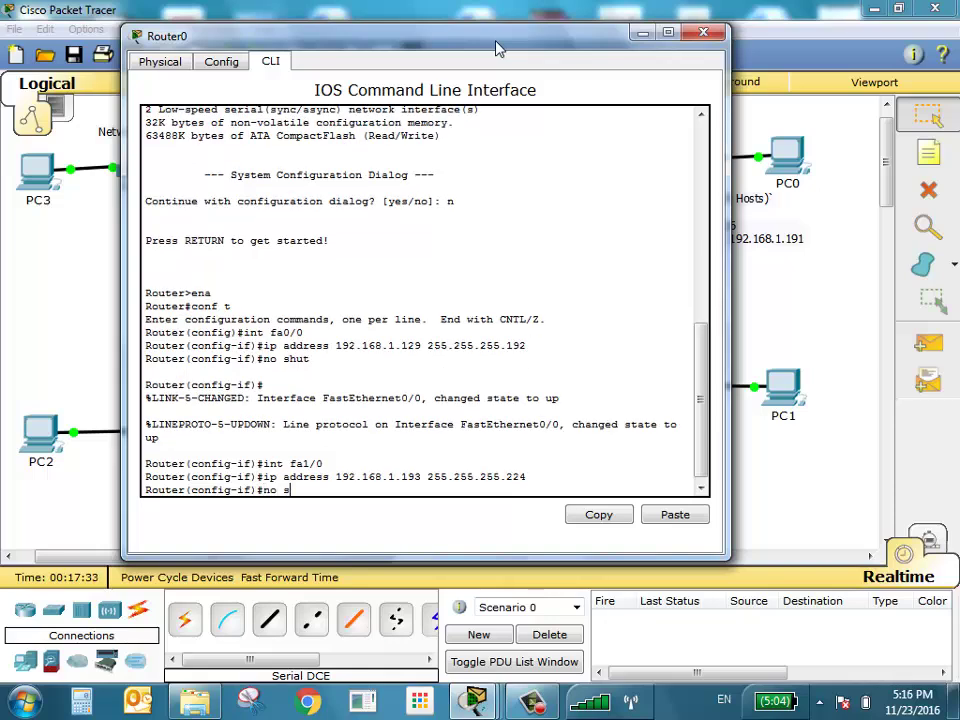
text(hut)
key(Return)
click(740, 478)
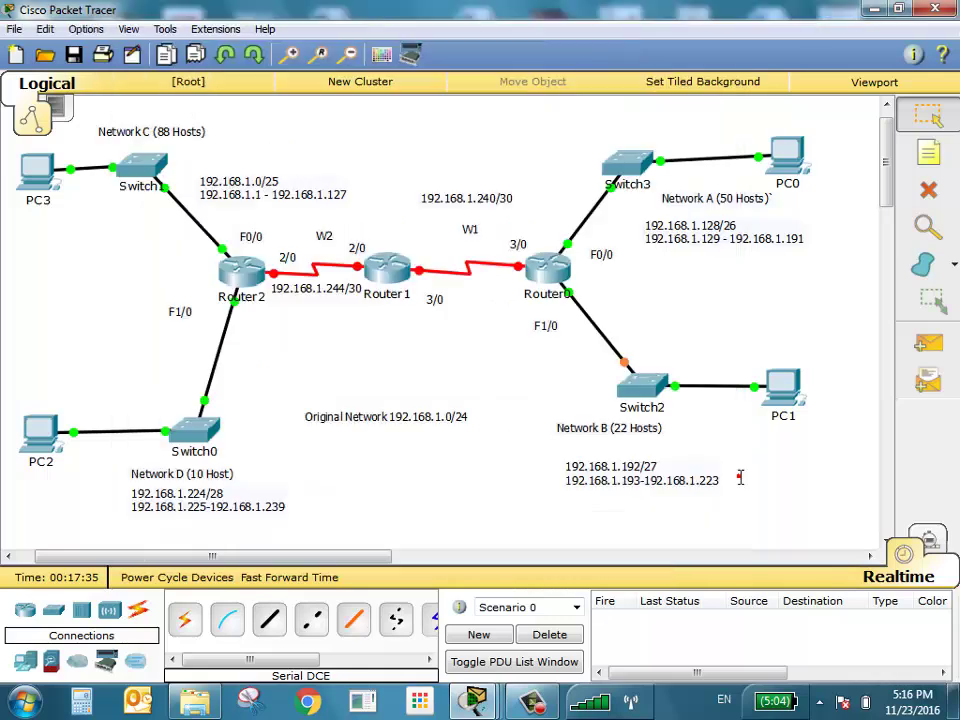
Open PC0's IP configuration and assign the static IP address 192.168.1.133
click(788, 155)
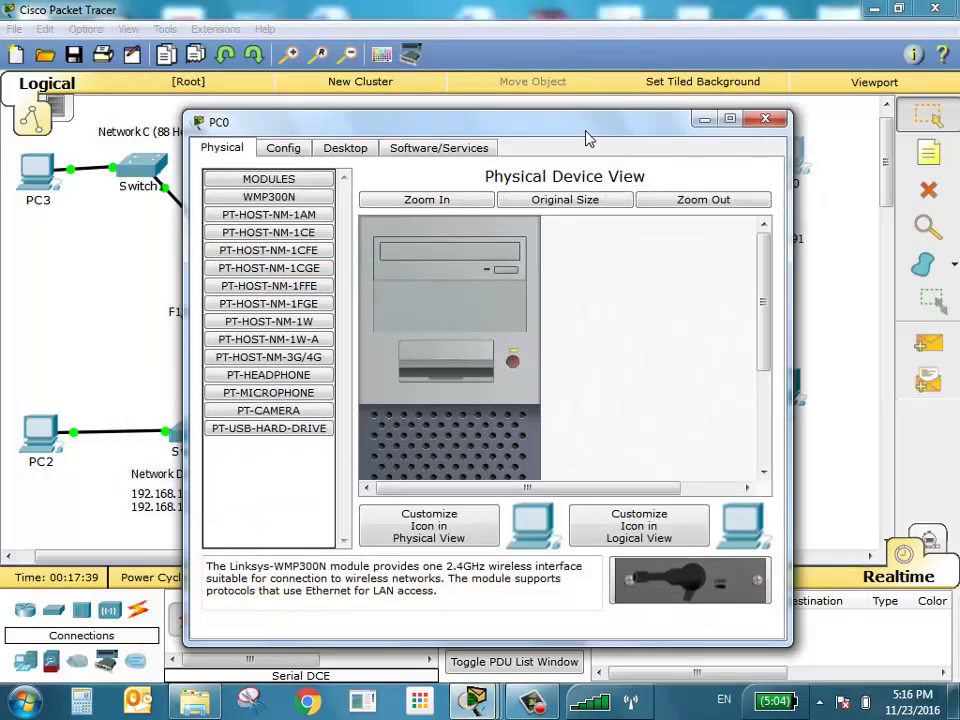
drag(587, 137, 375, 113)
click(126, 124)
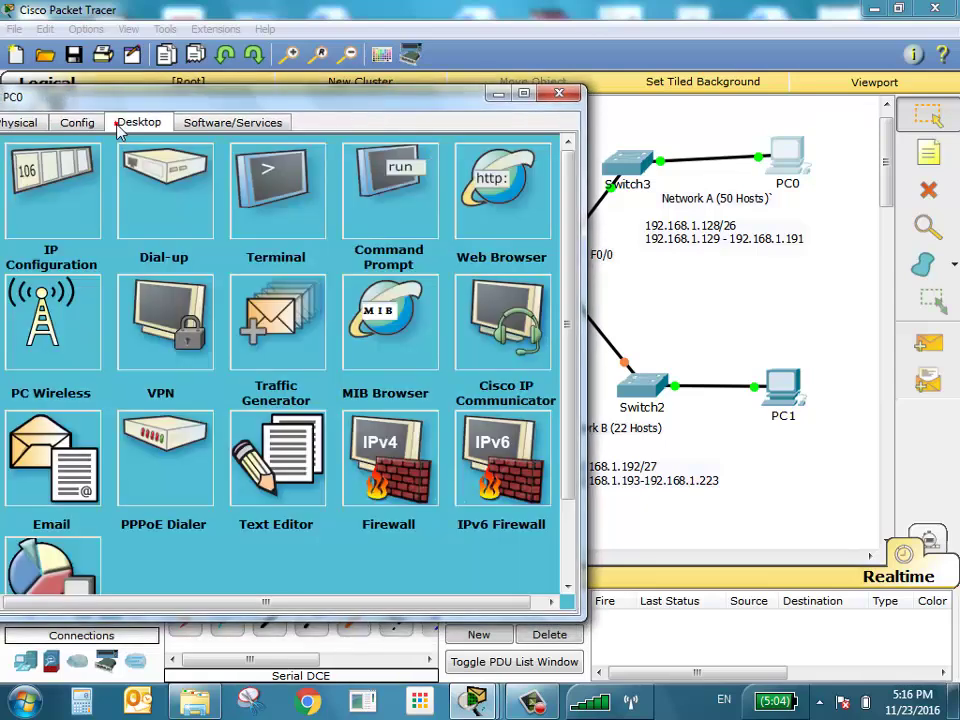
click(96, 182)
click(190, 228)
text(1)
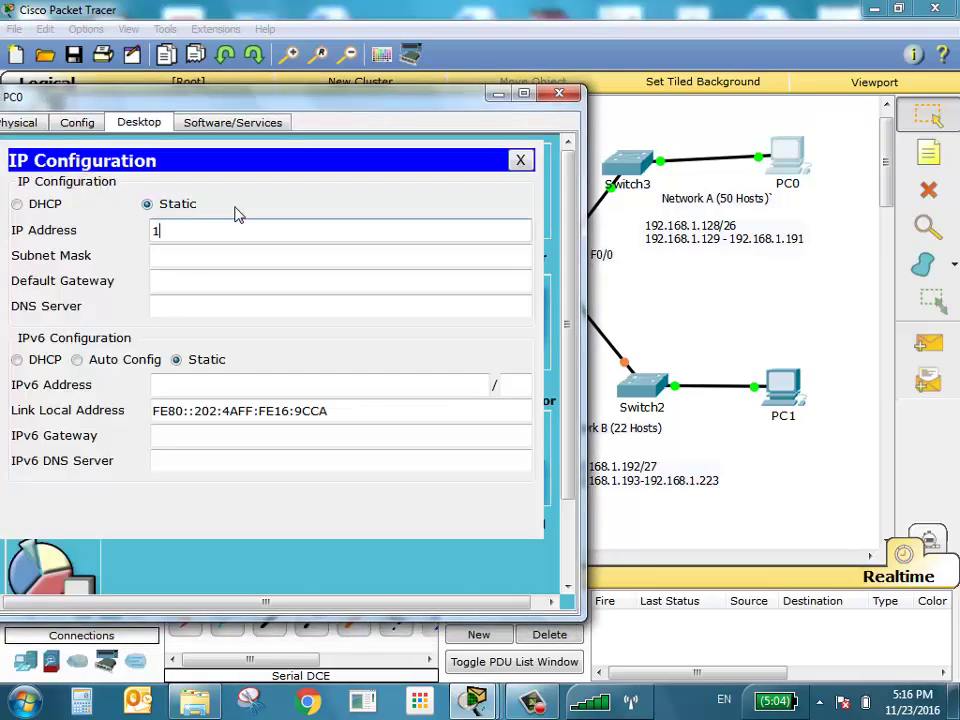
text(92.168.1.)
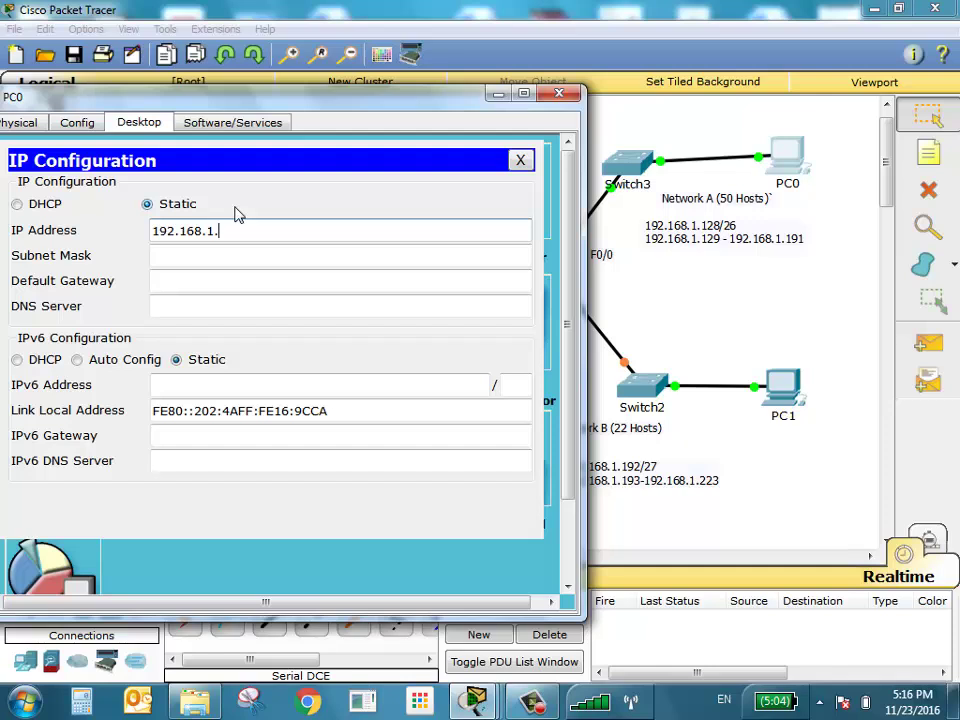
text(133)
Set PC0's subnet mask to 255.255.255.192 and its default gateway to 192.168.1.129, and close the IP configuration
key(Tab)
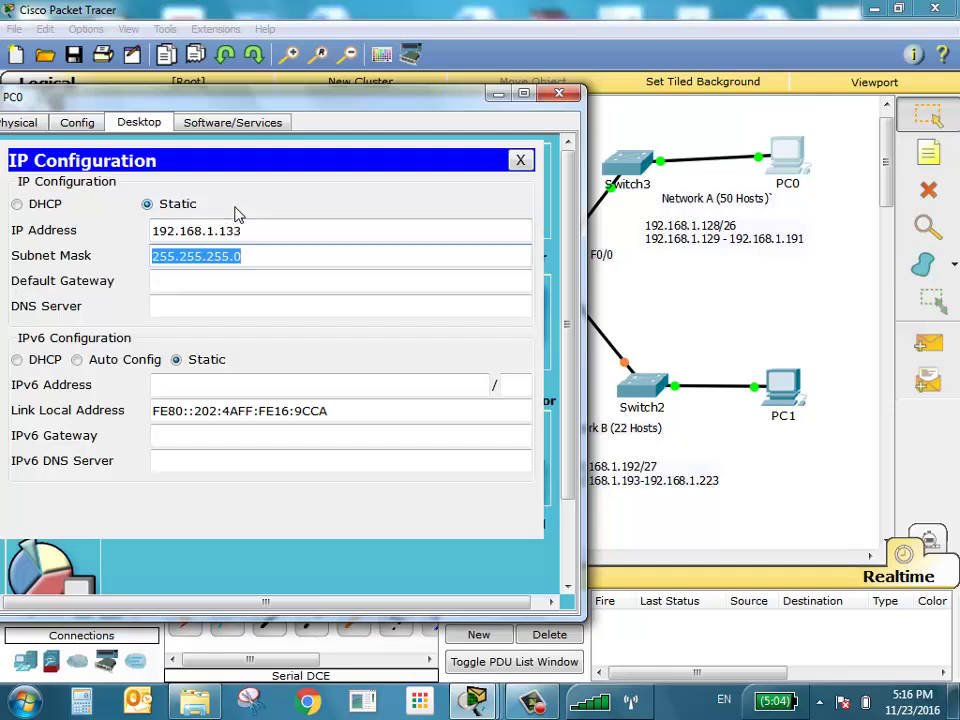
key(End)
text(192)
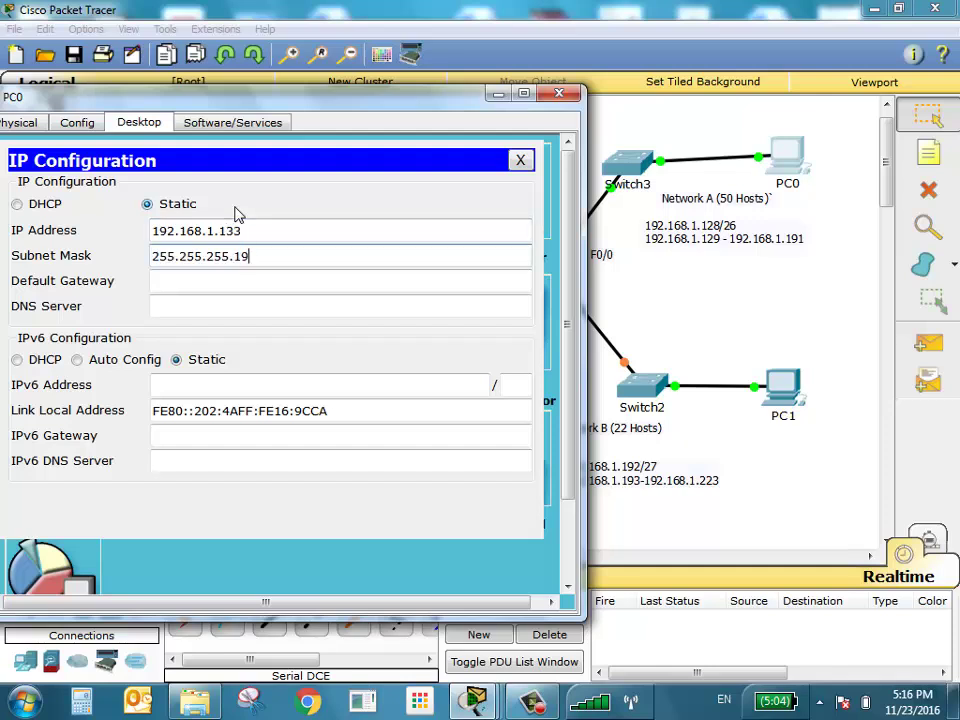
key(Tab)
text(192.168.1.)
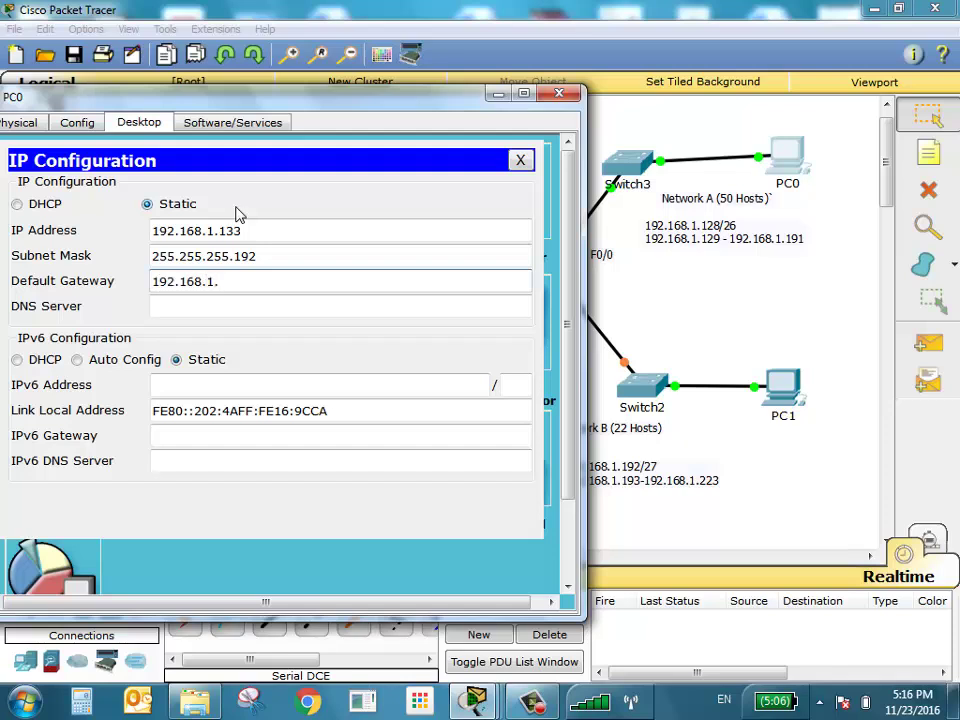
text(129)
click(520, 159)
Ping 192.168.1.129 from PC0's command prompt and return to the topology
click(404, 200)
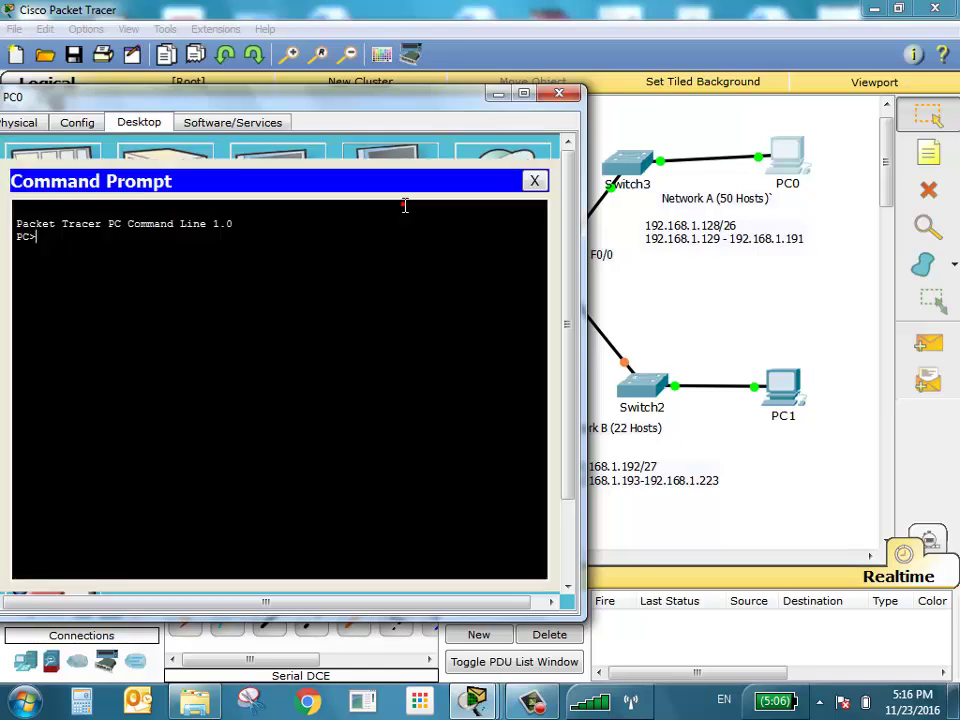
text(ping 192.168.1.129)
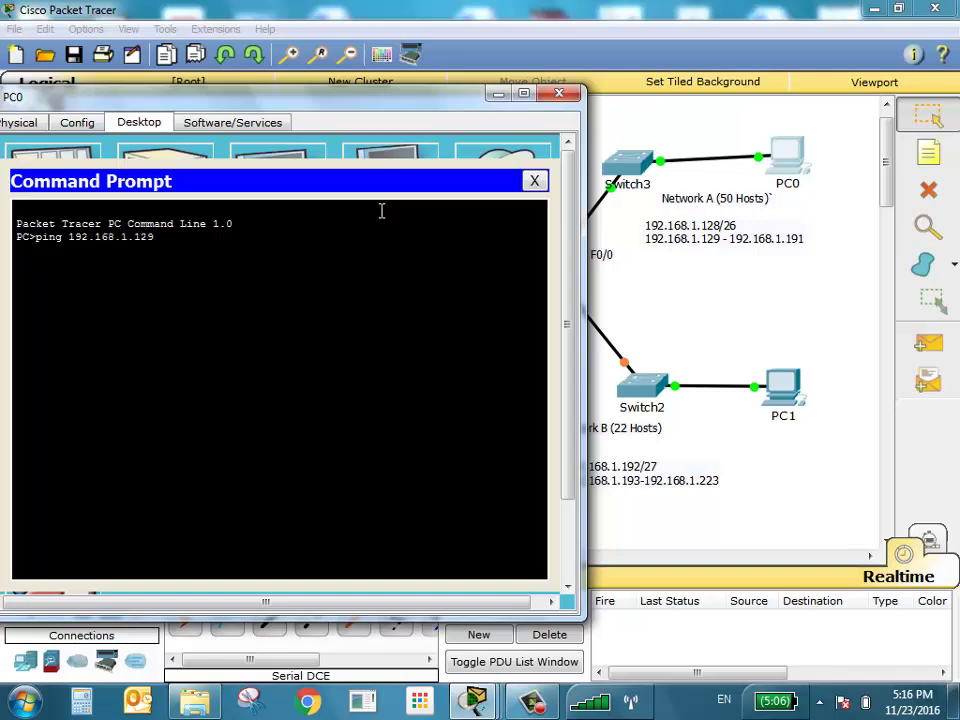
key(Return)
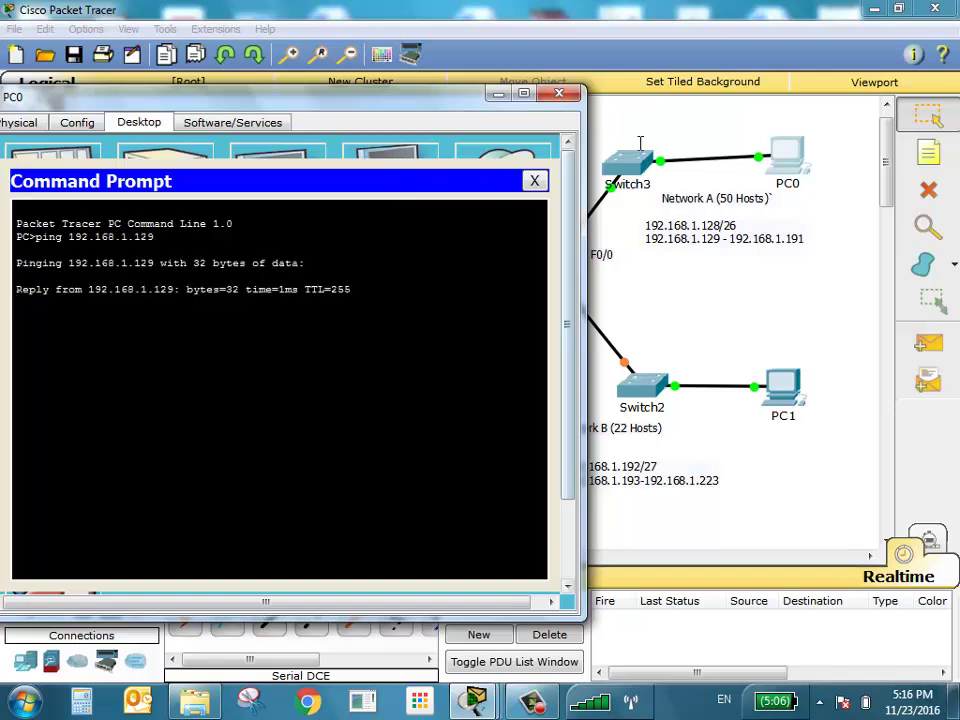
click(560, 93)
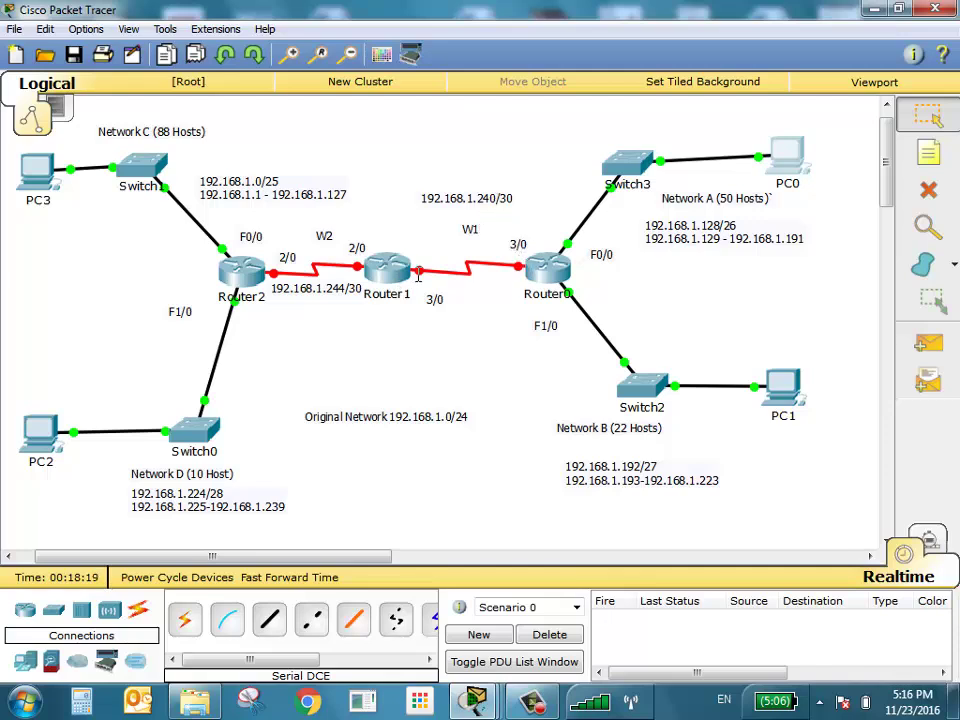
Configure Router0's serial 3/0 interface with IP address 192.168.1.241 and mask 255.255.255.252
click(540, 268)
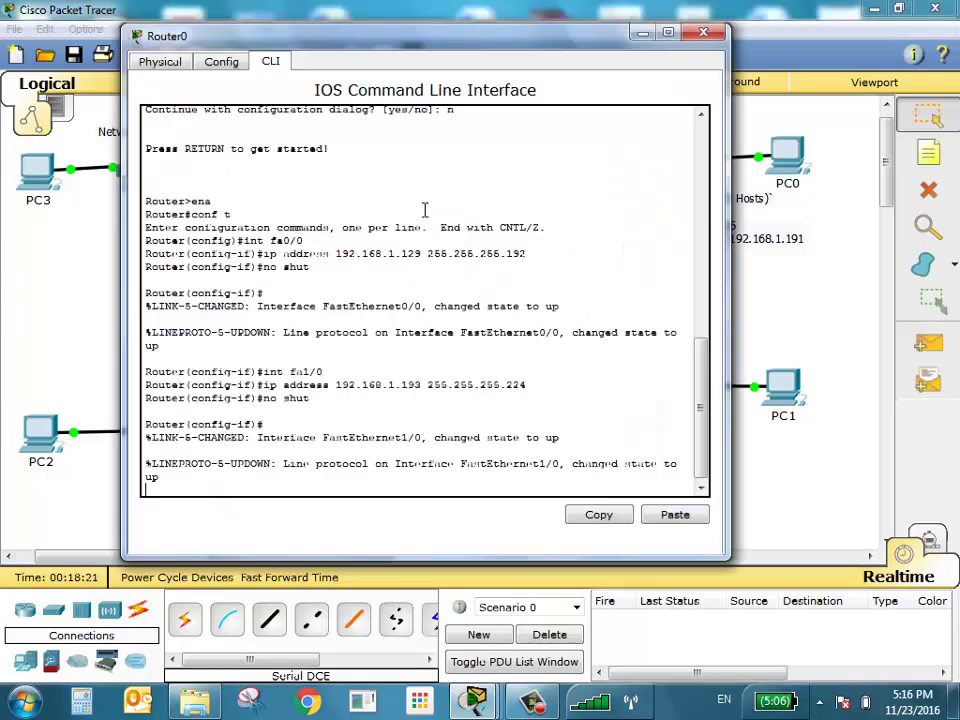
key(Return)
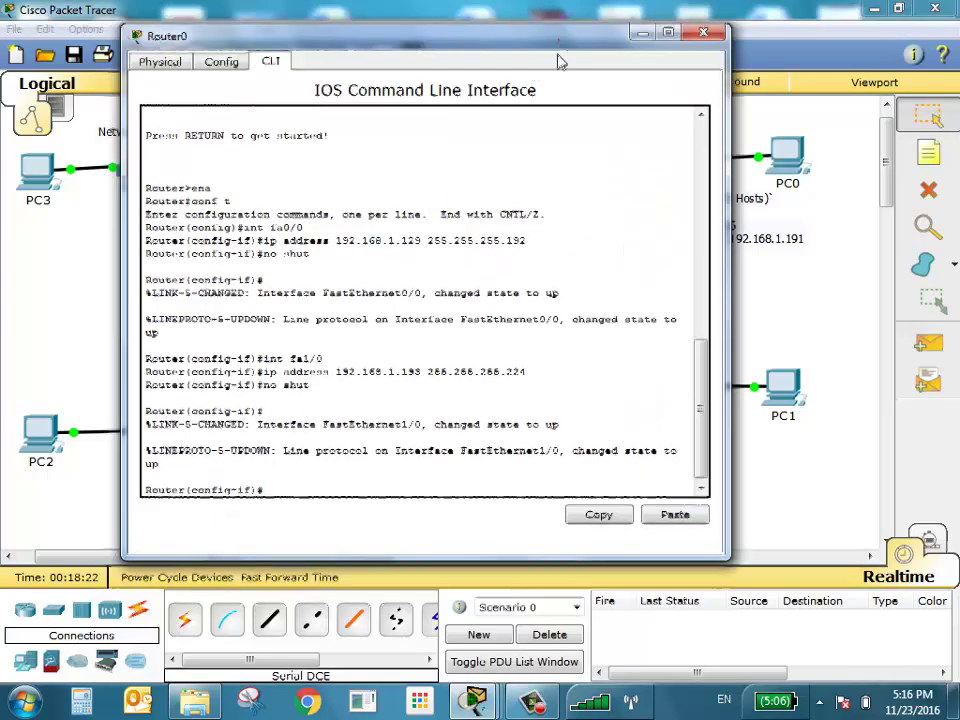
drag(560, 38, 523, 331)
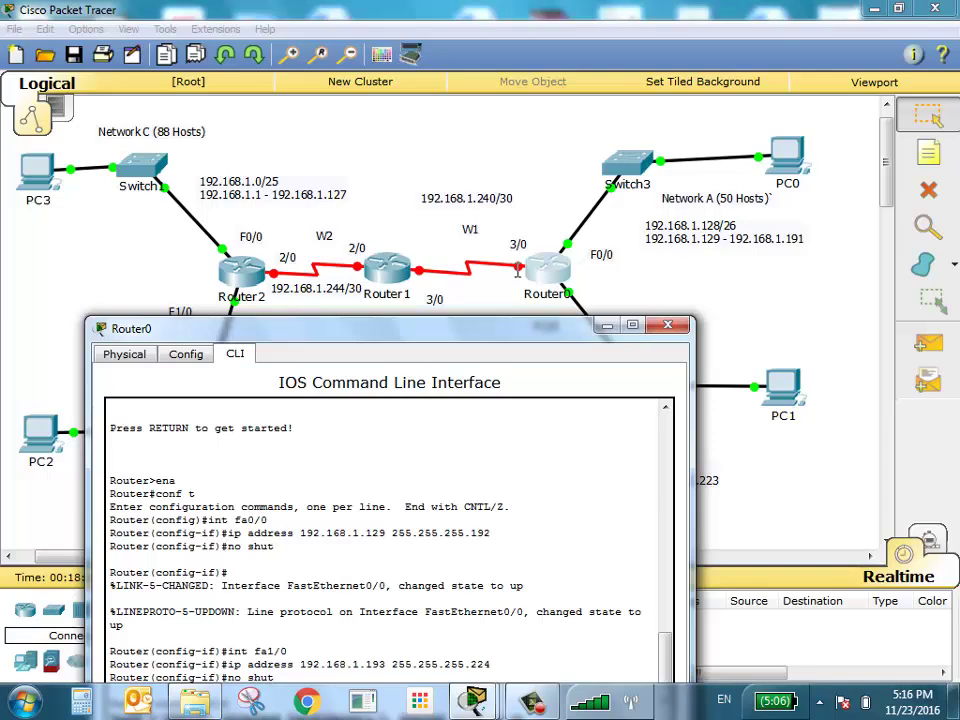
drag(433, 332, 420, 107)
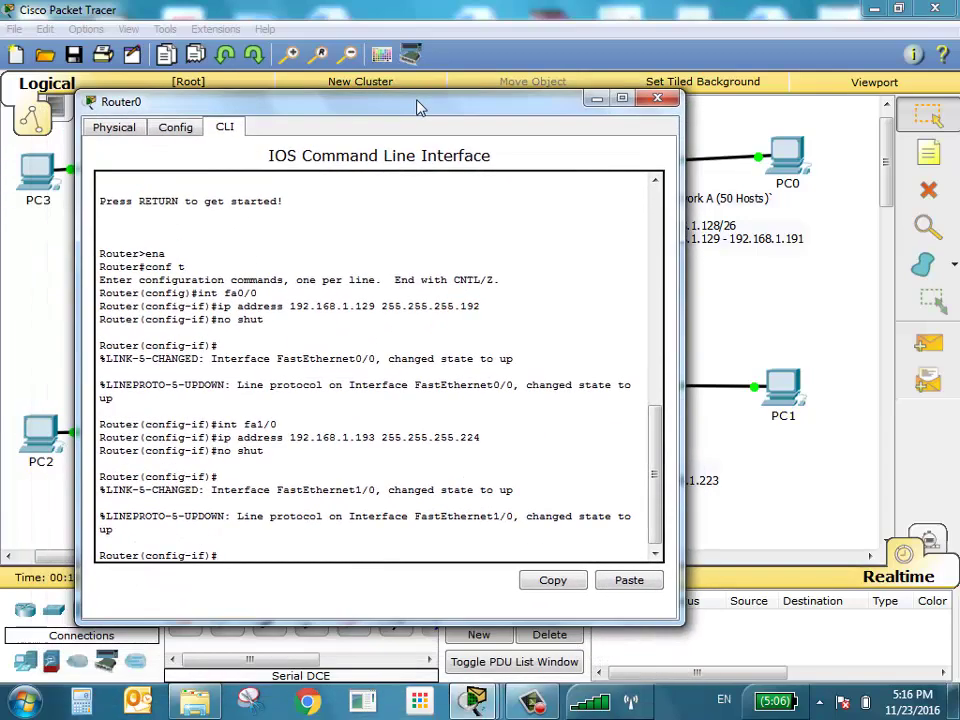
text(int ser3/0)
key(Return)
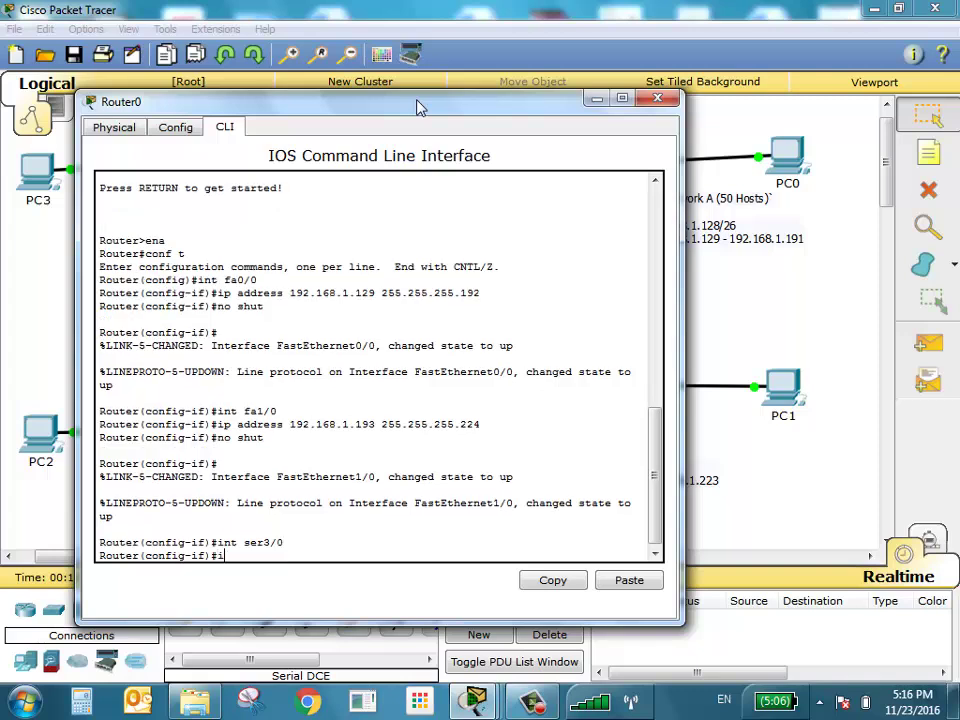
text(ip address 192.168.124)
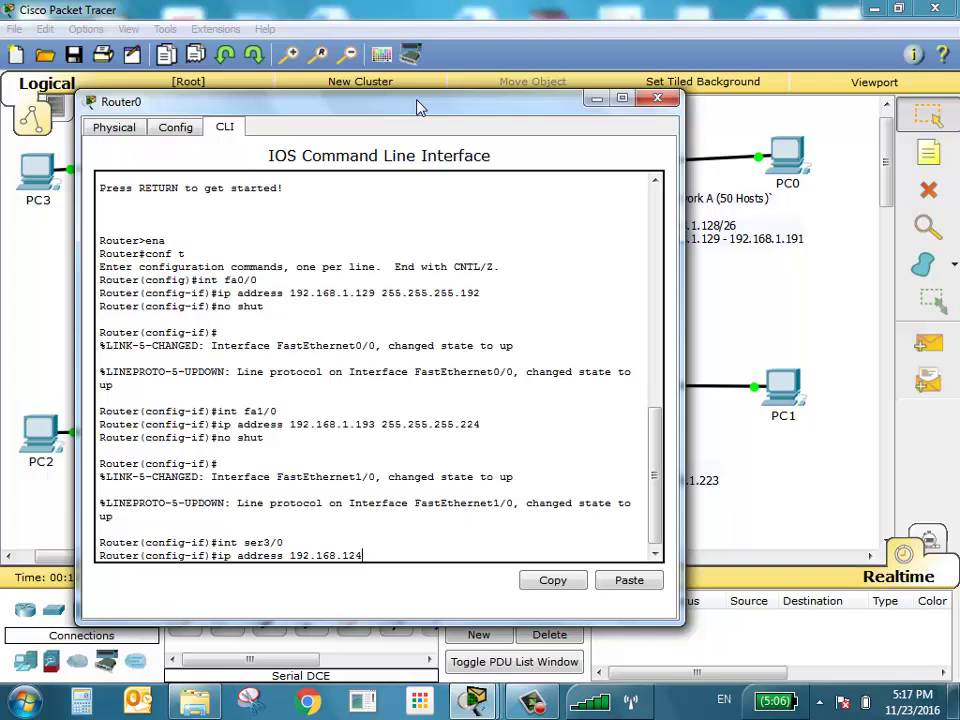
key(BackSpace)
key(BackSpace)
text(.241 255.255.255.252)
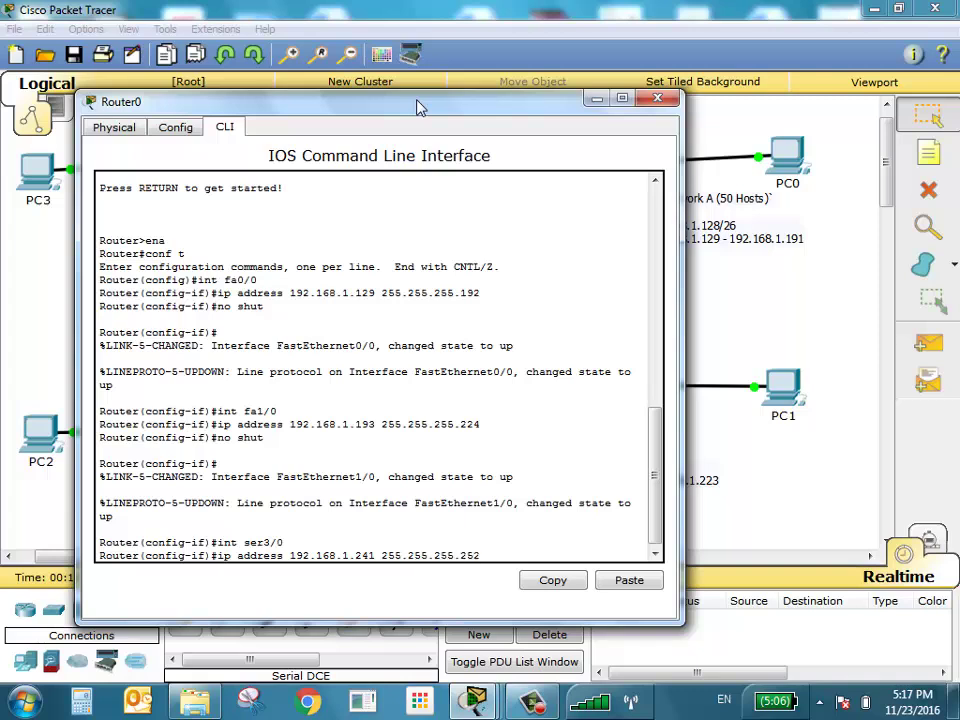
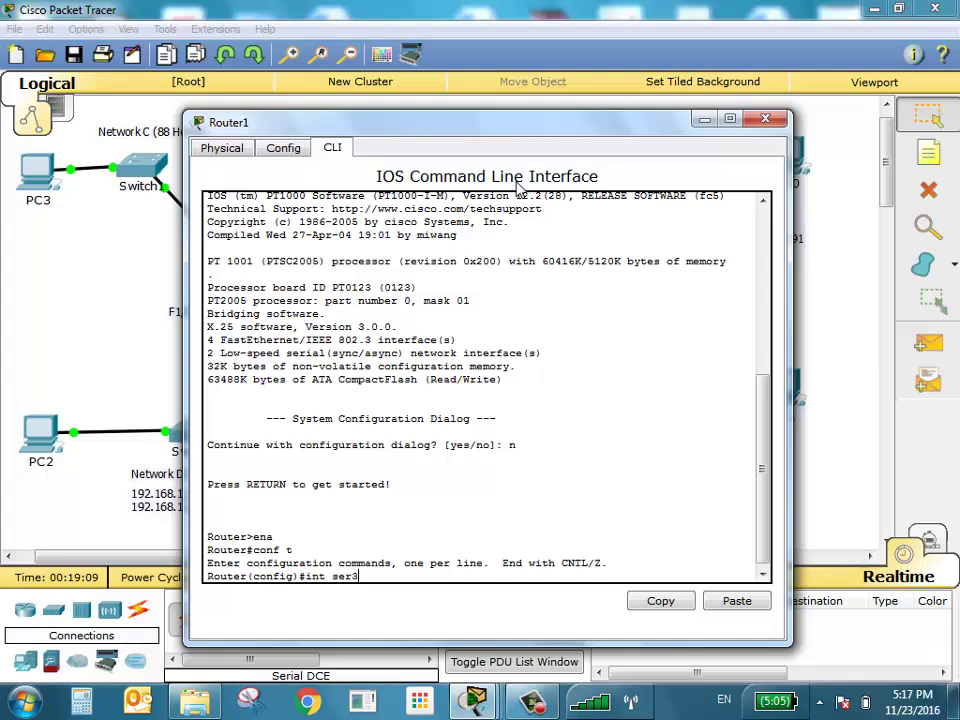
Configure Router1's serial 3/0 interface with IP address 192.168.1.242 and mask 255.255.255.252, enable it, and return to the topology
key(Return)
drag(612, 124, 477, 270)
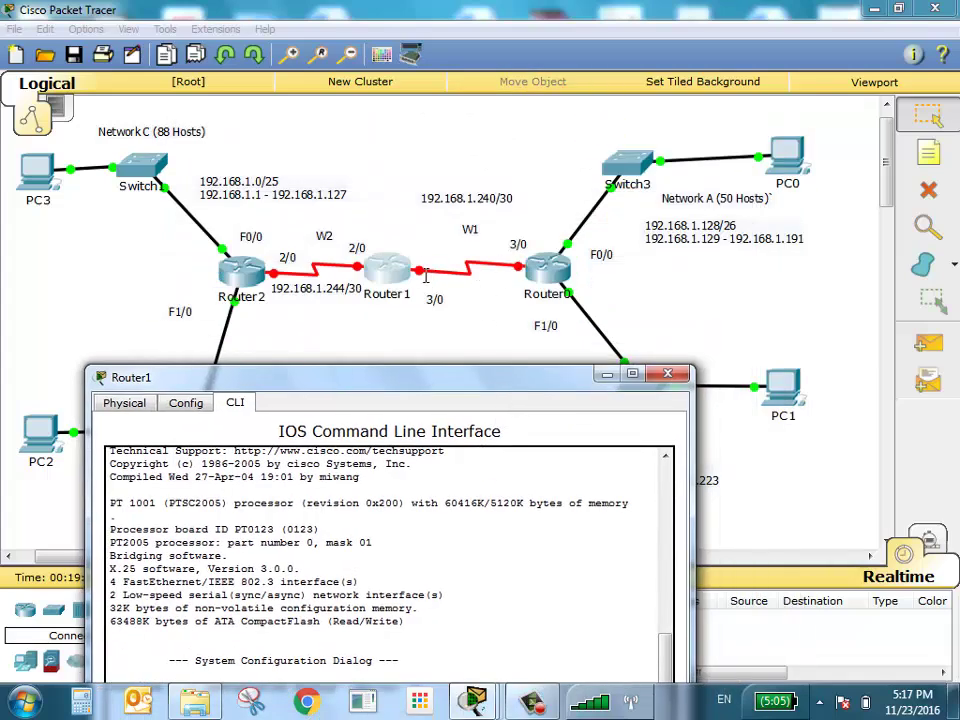
drag(450, 378, 535, 98)
text(ip add)
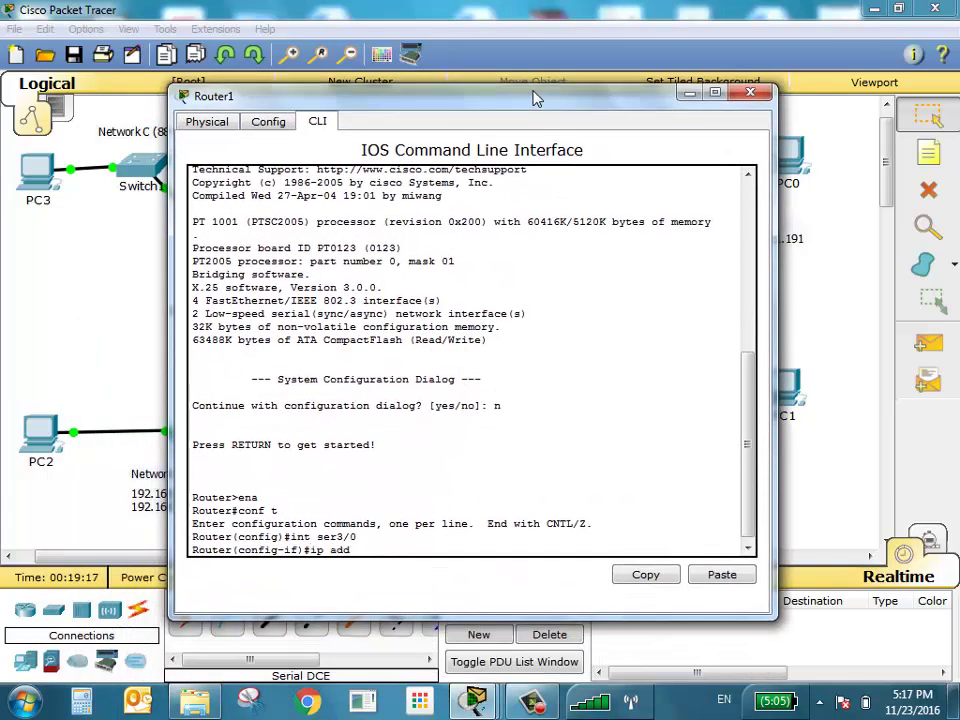
text(ress 192.168.1.)
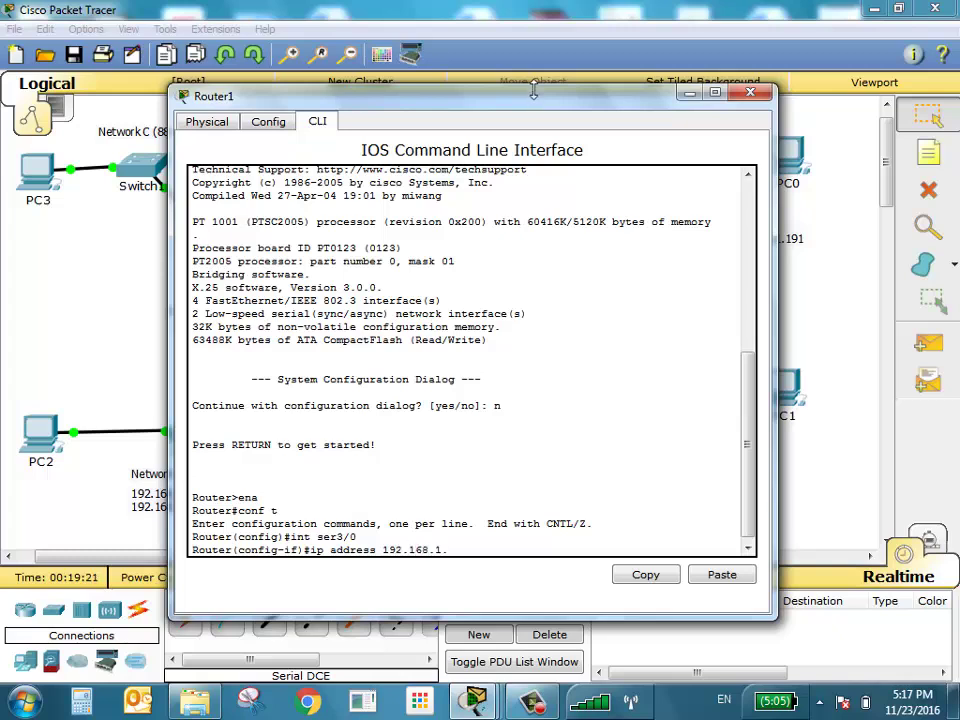
text(242 255.255.255.252)
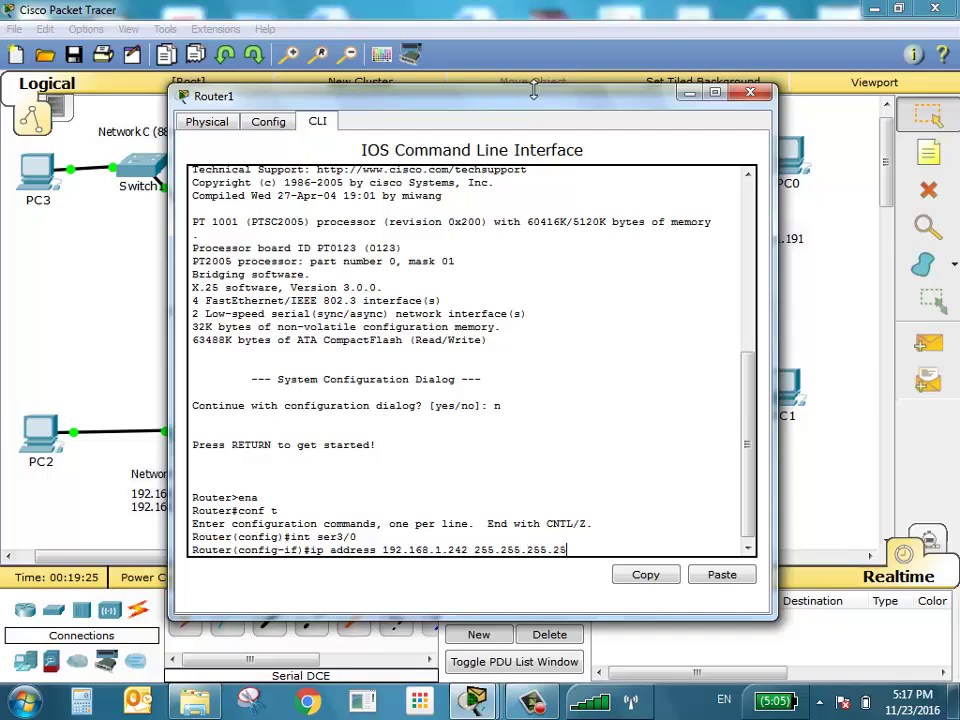
key(Return)
text(no shut)
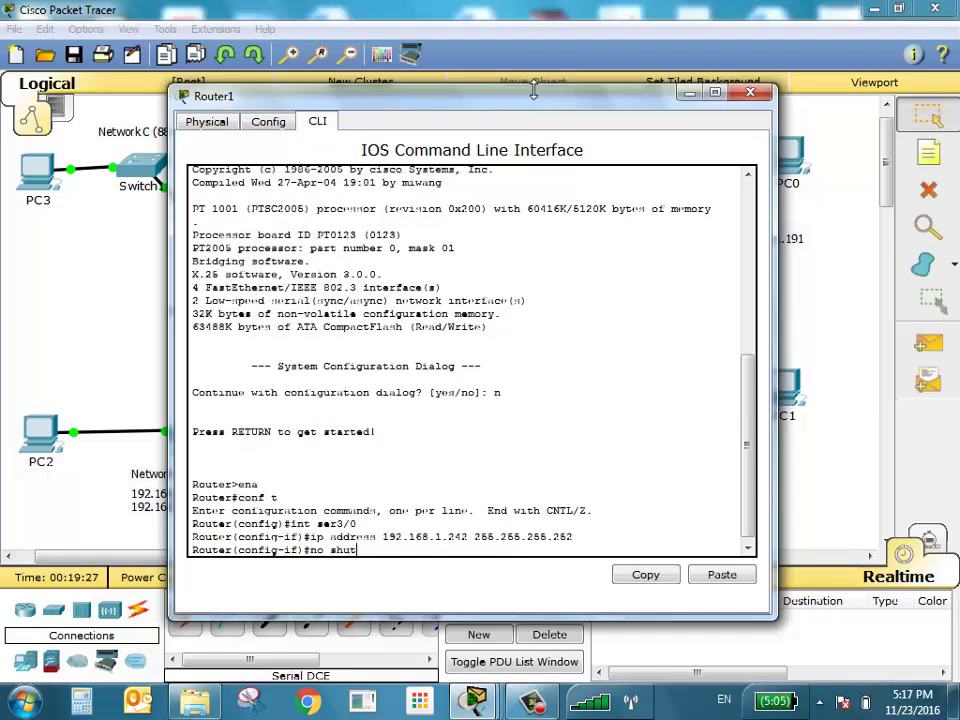
key(Return)
click(750, 92)
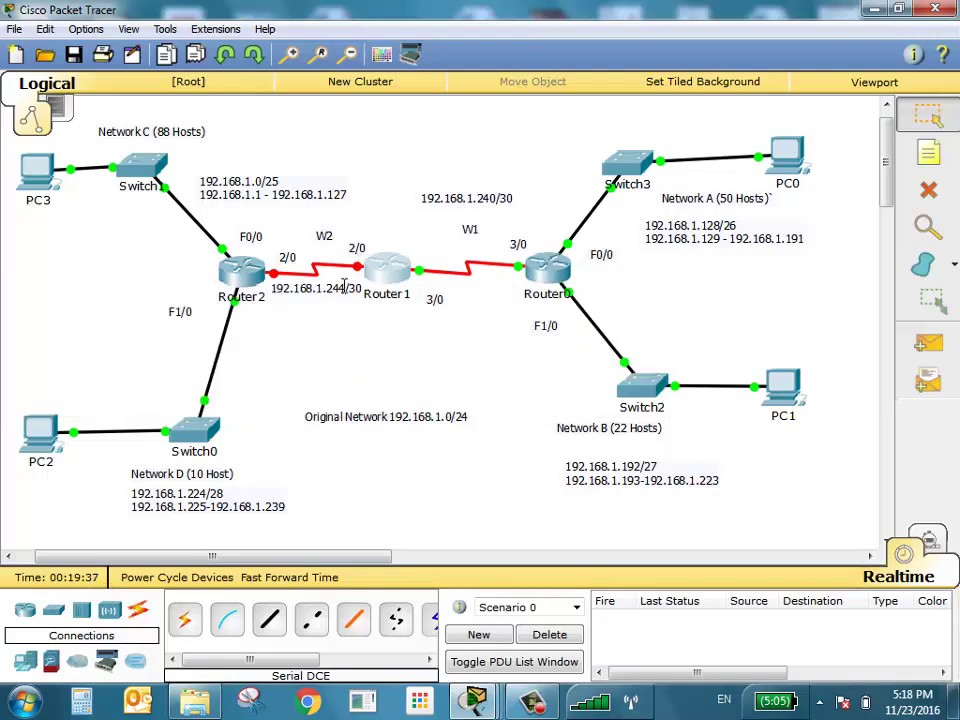
Configure Router1's serial 2/0 interface with IP address 192.168.1.245 and mask 255.255.255.252, enable it, and return to the topology
click(371, 260)
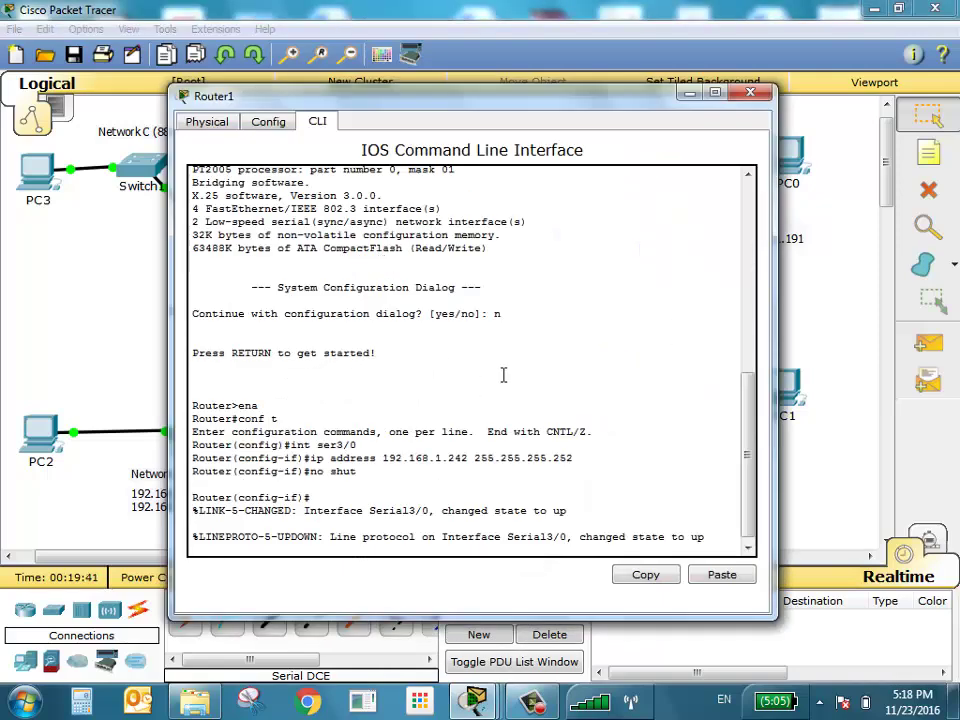
key(Return)
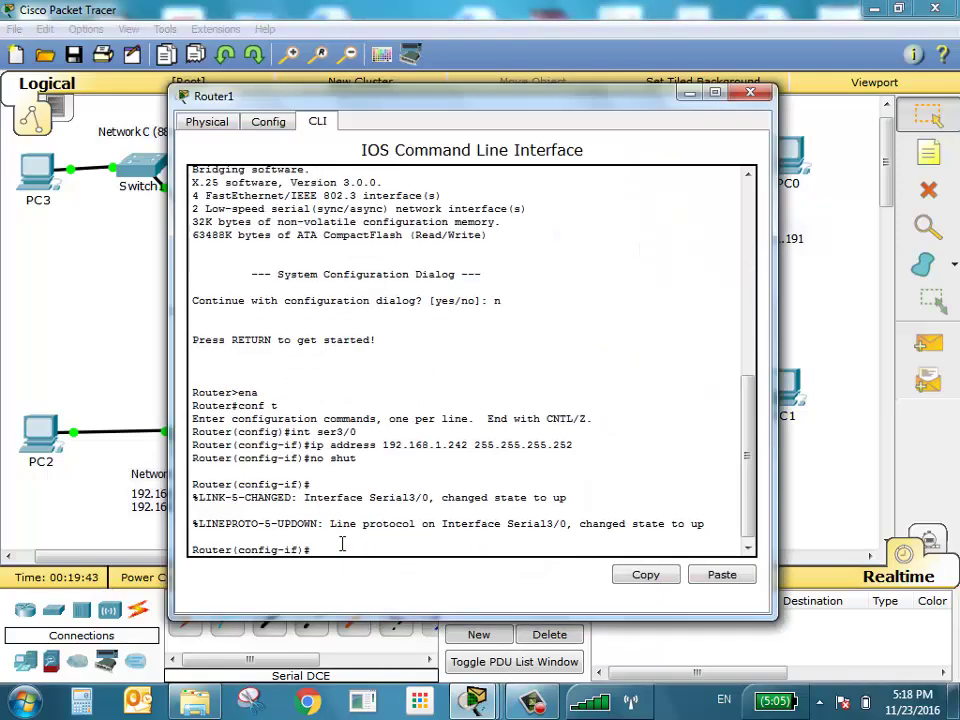
text(int ser2/0)
key(Return)
text(ip)
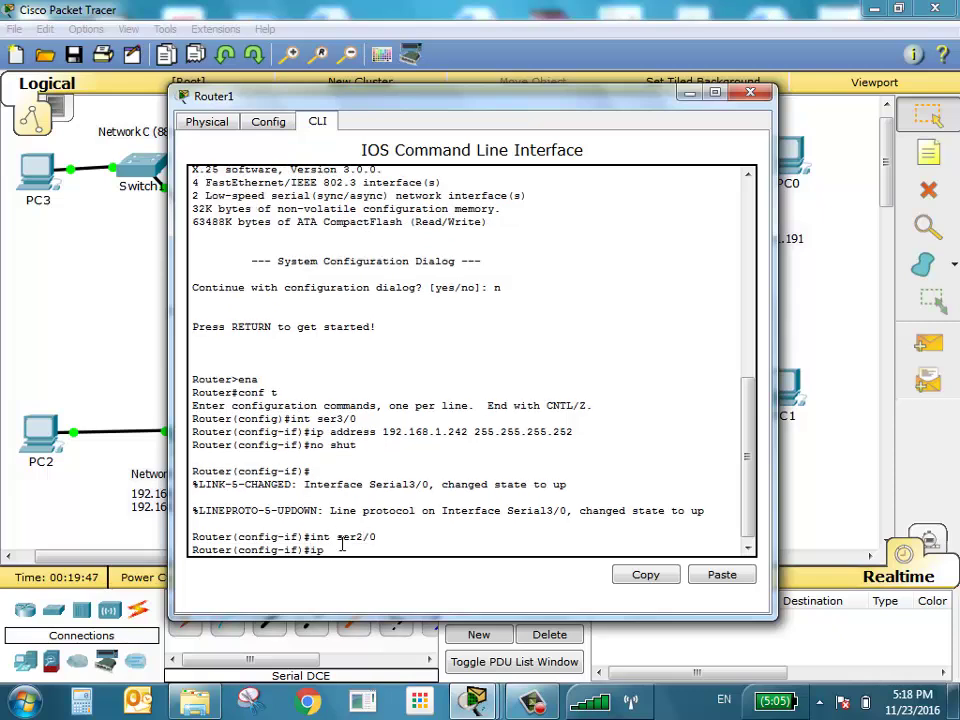
text( address 192.168.1.2)
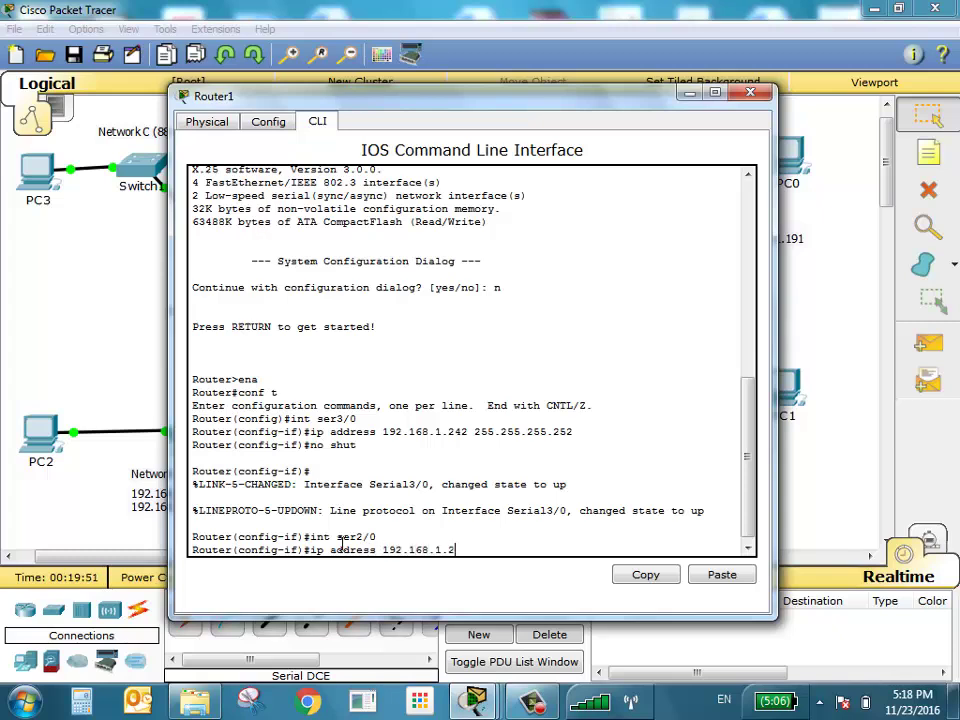
text(45 255.255.255.252)
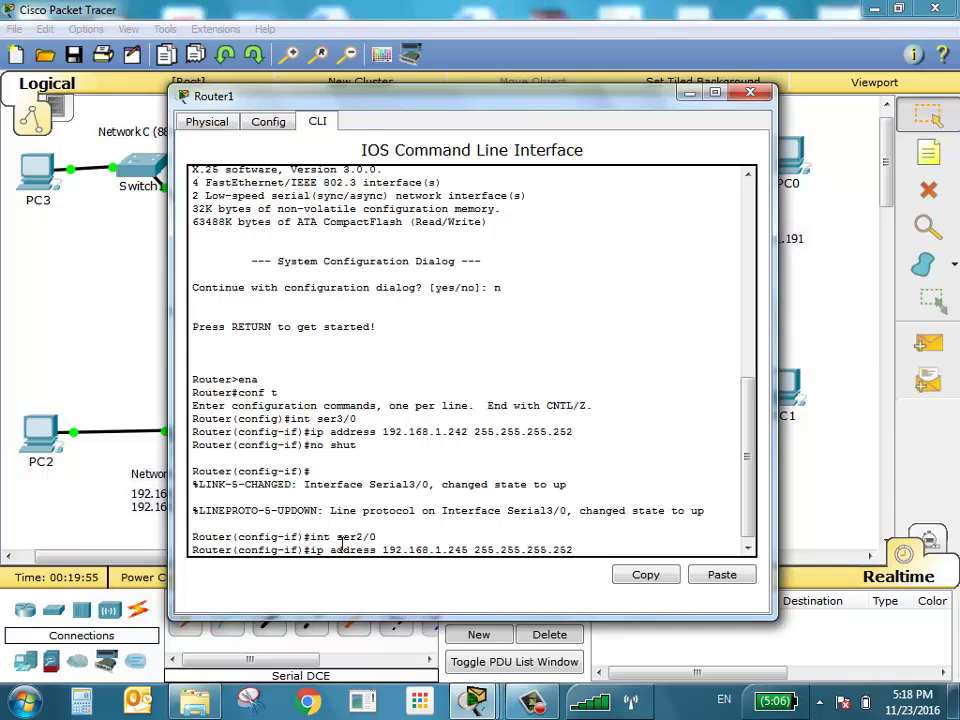
key(Return)
text(no shut)
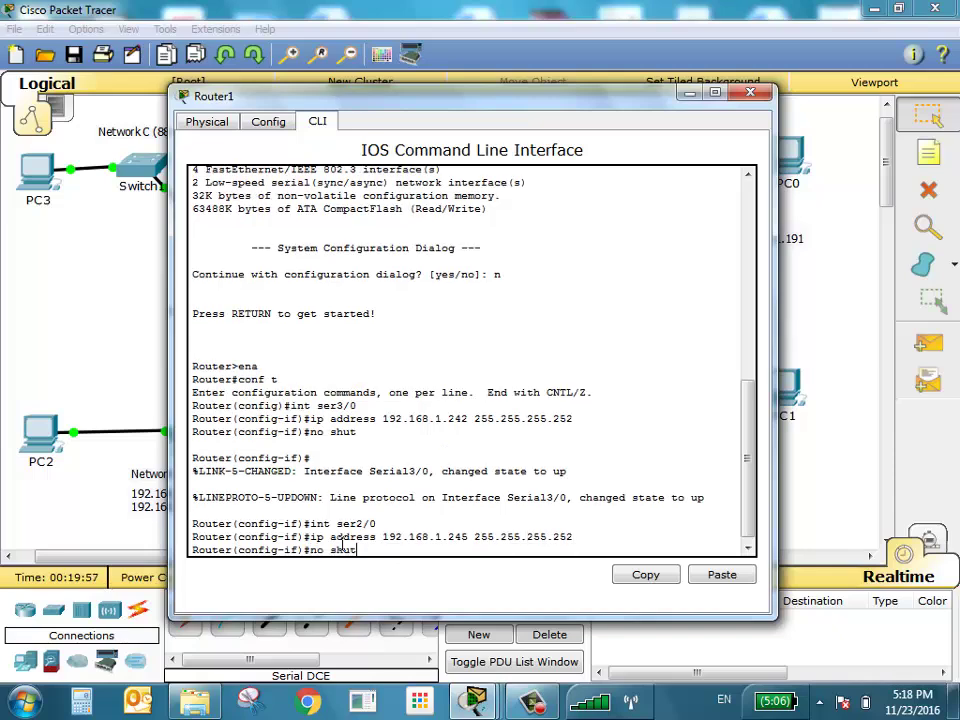
key(Return)
click(117, 340)
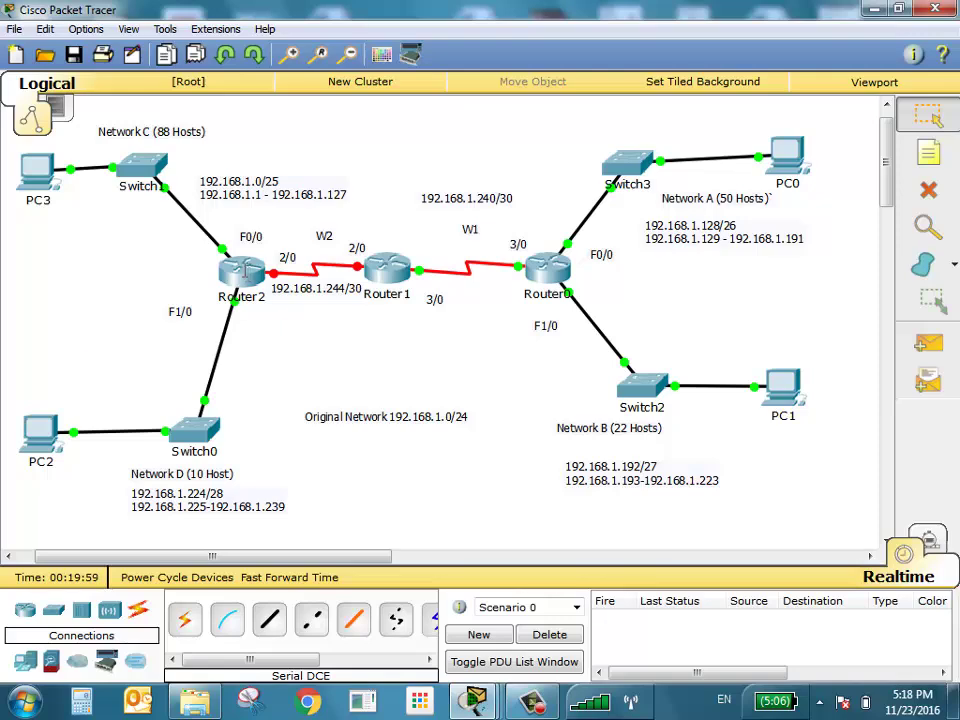
Enter Router2's serial 2/0 interface configuration and try to assign IP address 192.168.1.246 without a subnet mask
click(241, 268)
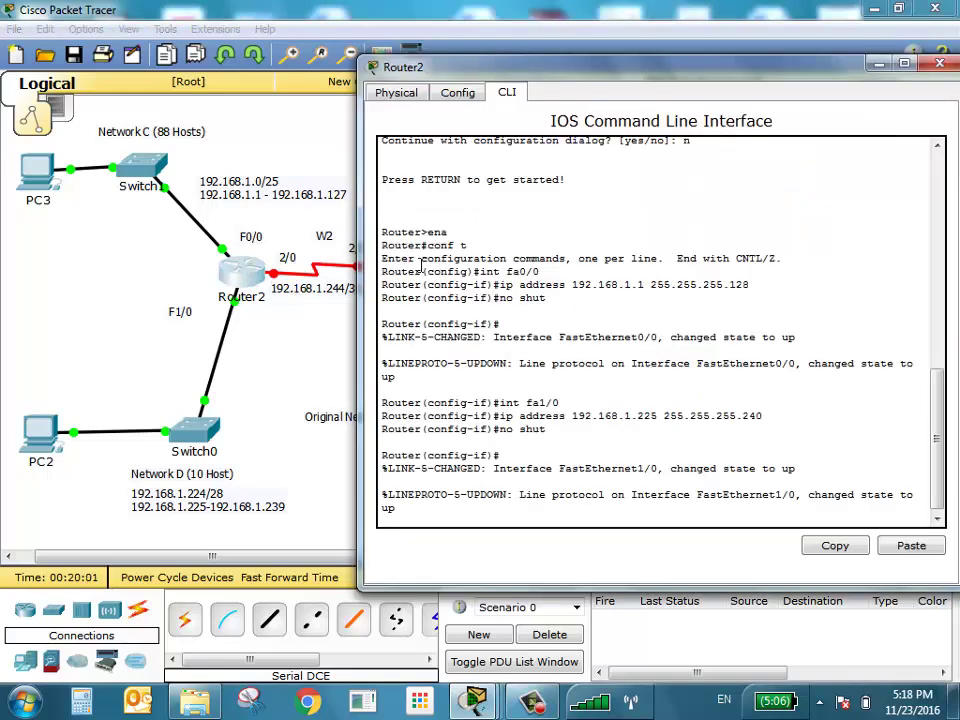
key(Return)
text(int)
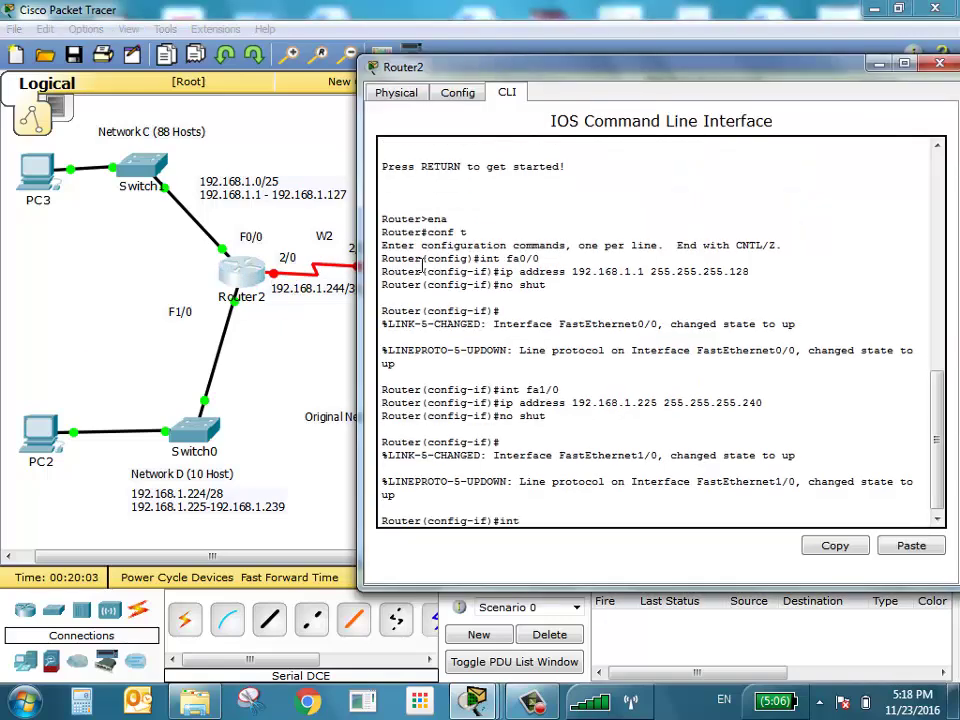
text( ser2/0)
key(Return)
text(ip addr)
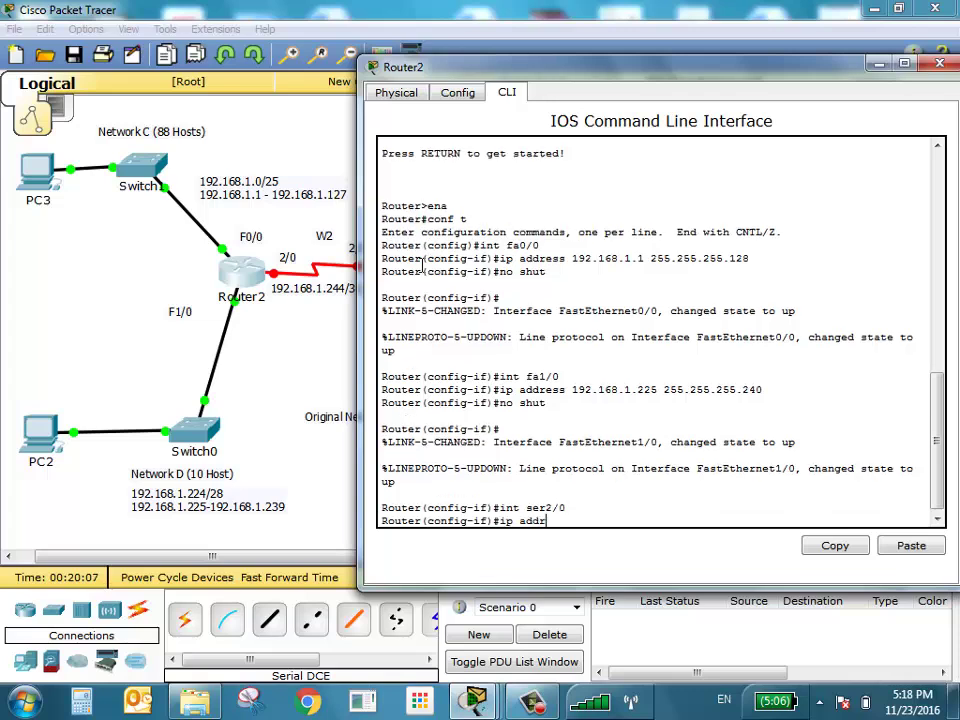
text(ess 192.168.1.2)
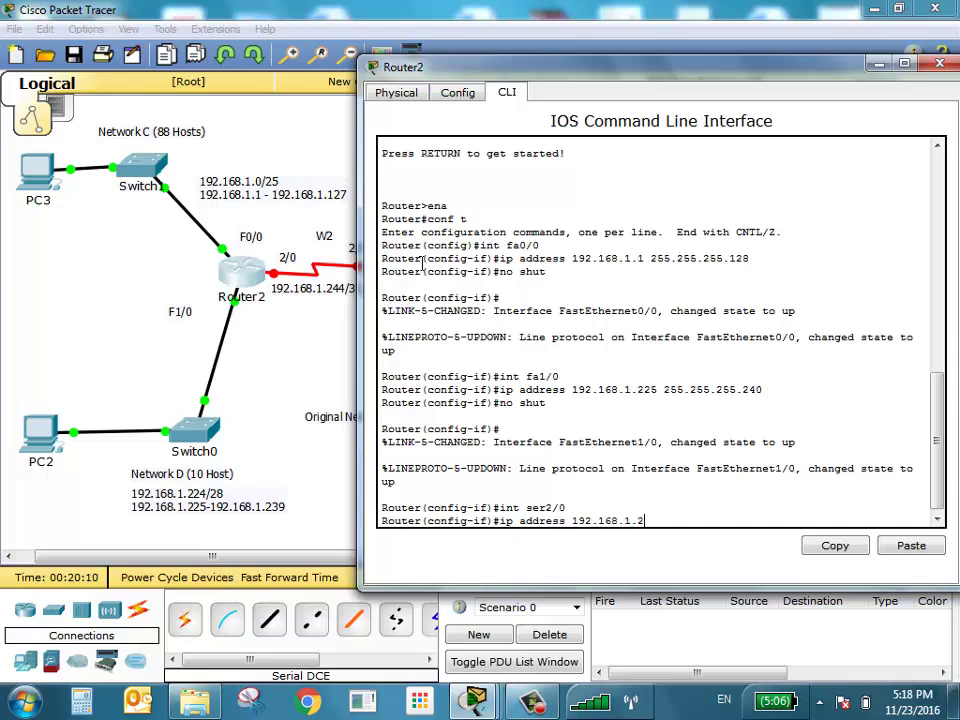
text(46)
key(Return)
Enable Router2's serial 2/0 interface and return to the topology
text(no )
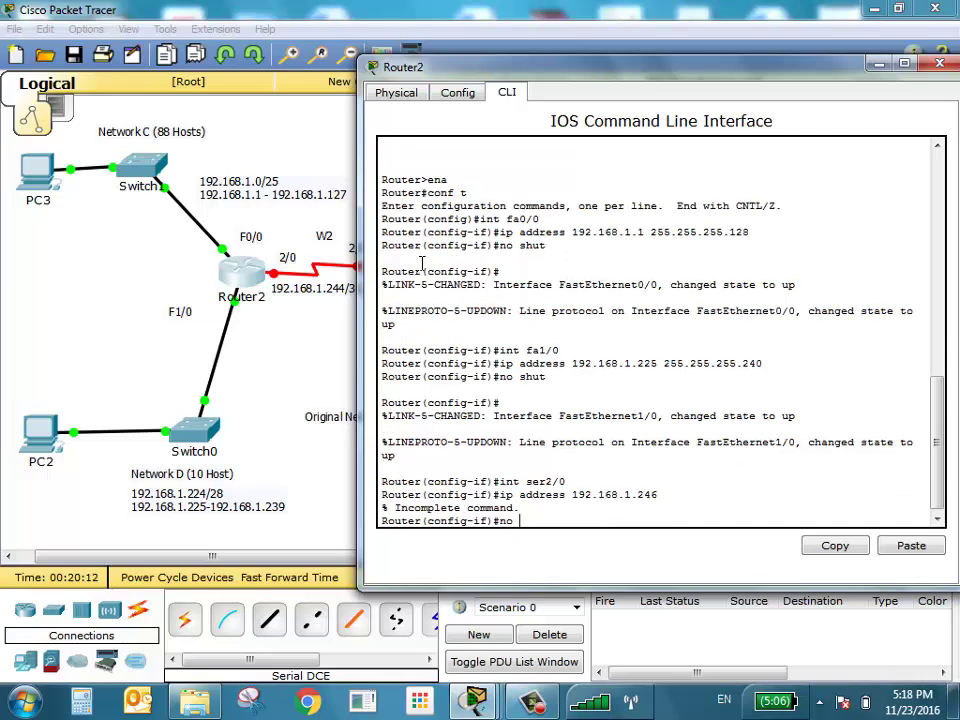
text(shut)
key(Return)
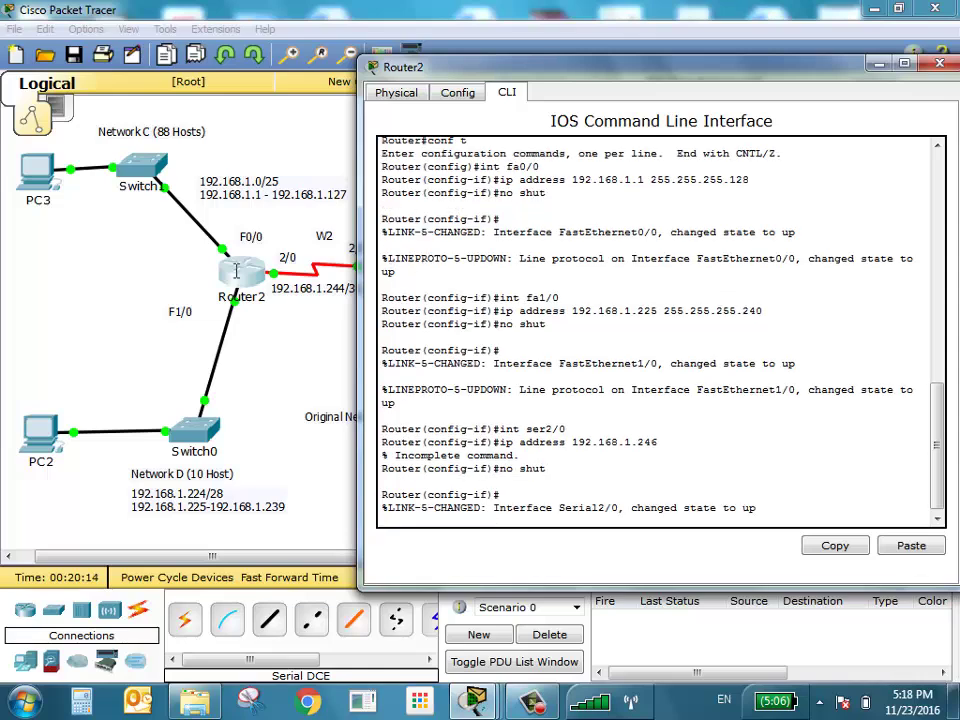
click(52, 262)
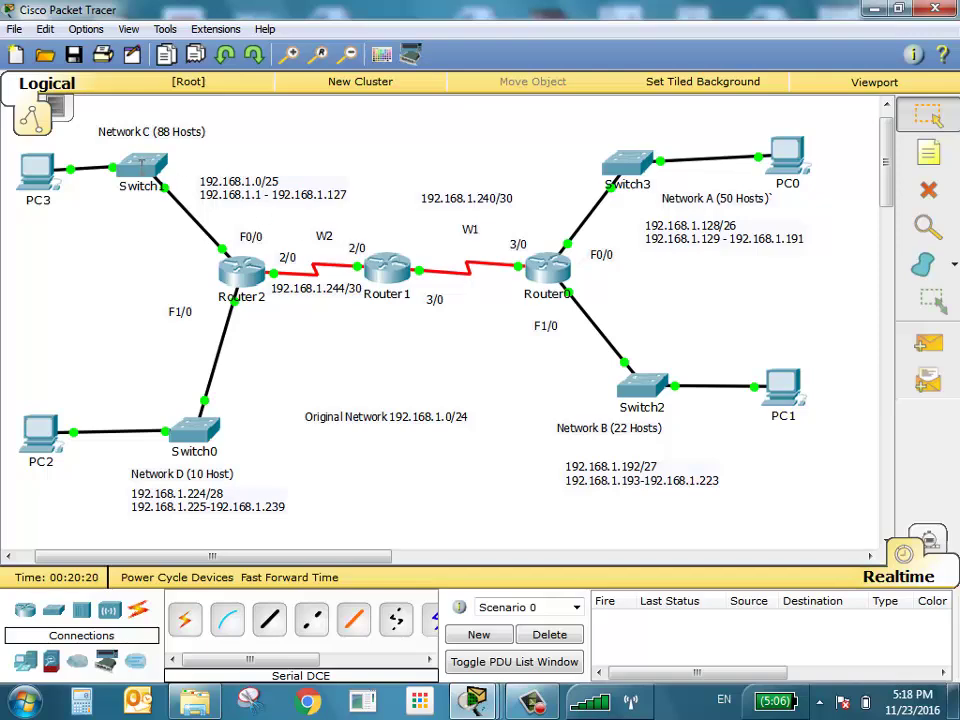
Open Switch1's command line and enter global configuration mode
mouse_move(139, 157)
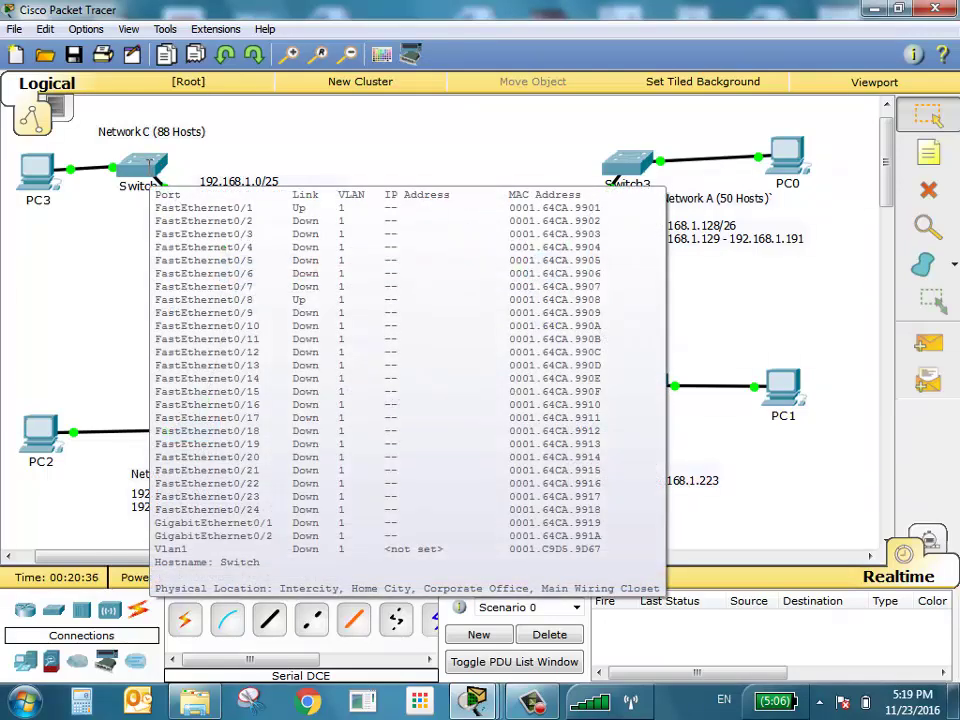
click(148, 164)
click(340, 148)
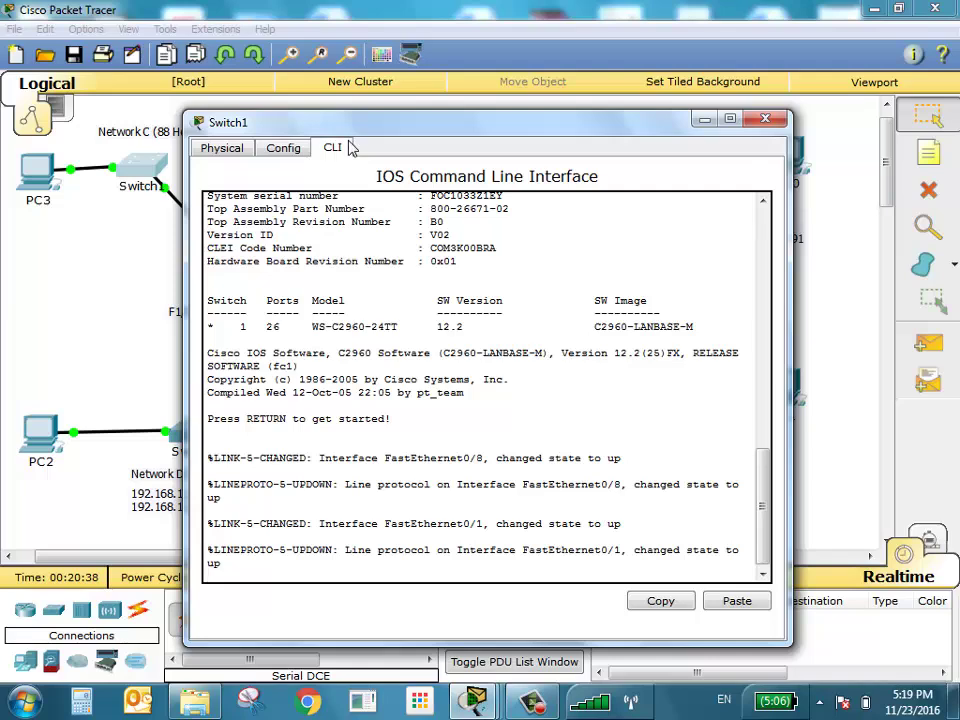
key(Return)
text(ena)
key(Return)
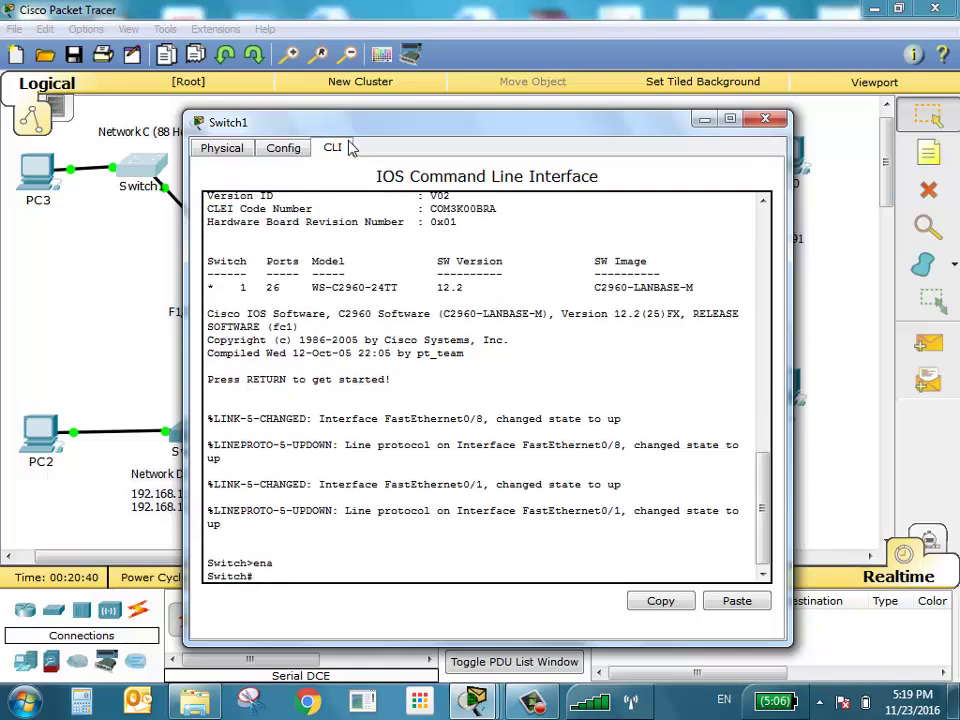
text(conf t)
key(Return)
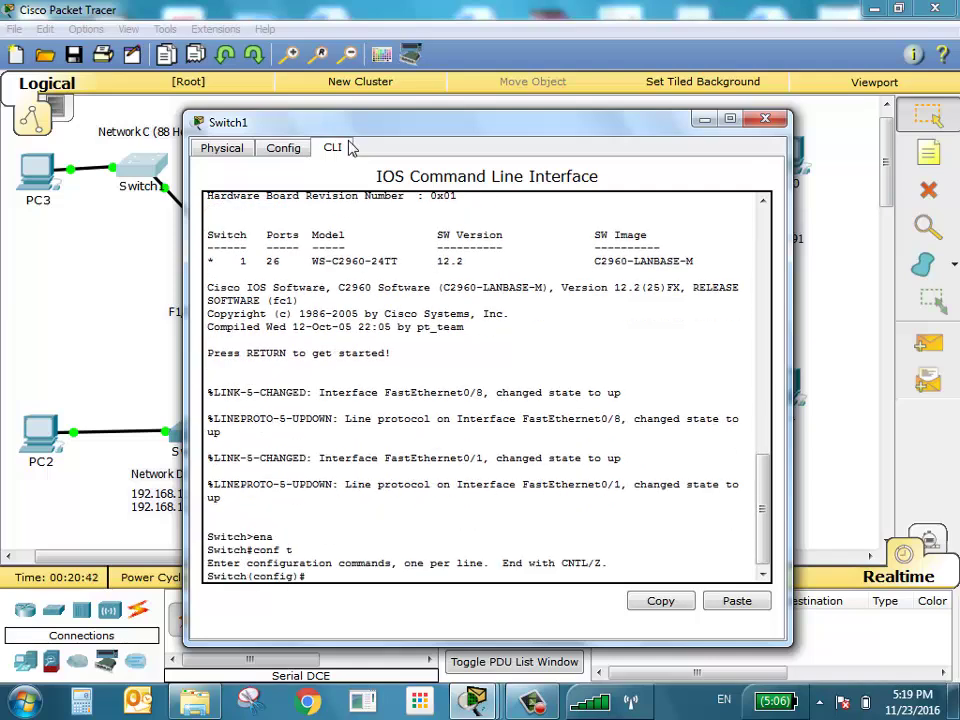
Set Switch1's default gateway to 192.168.1.1
text(ip def)
key(Tab)
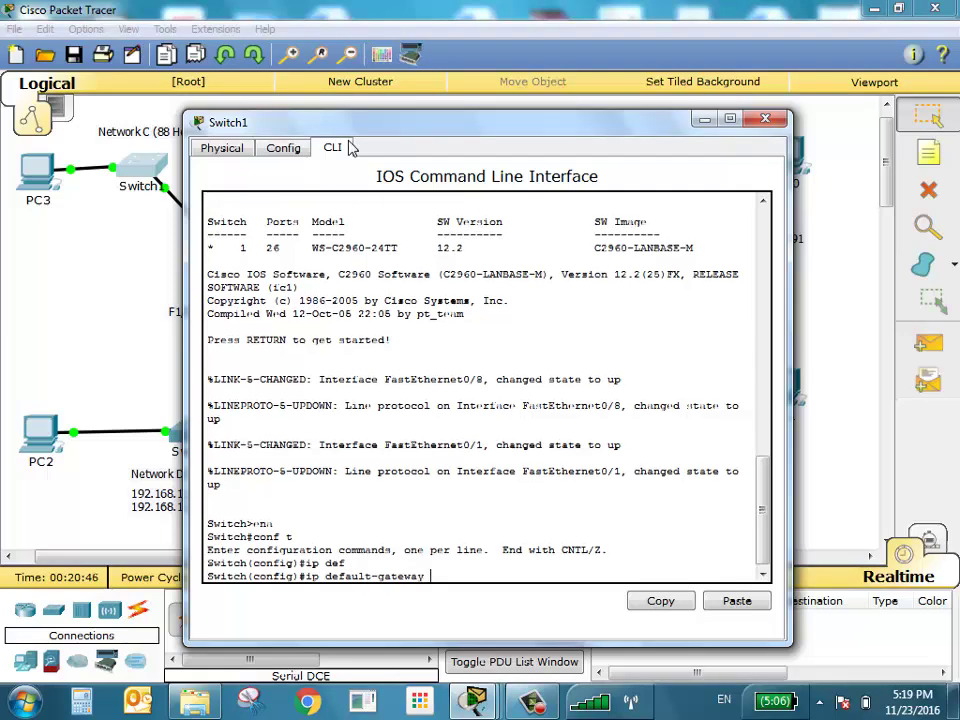
drag(362, 127, 432, 120)
text(19)
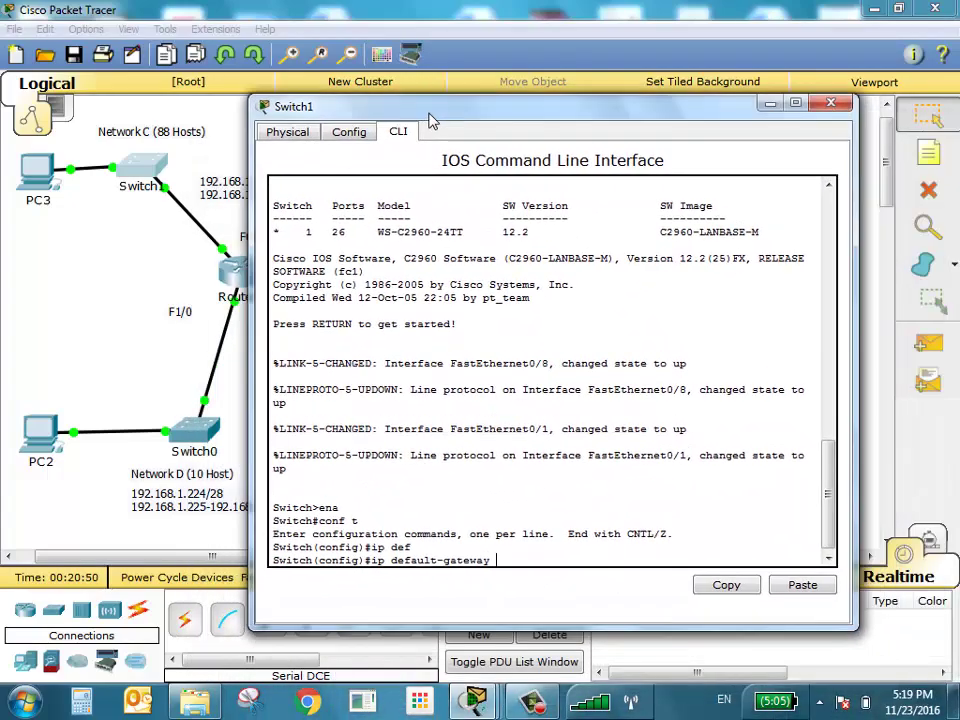
text(2.168.1.1)
key(Return)
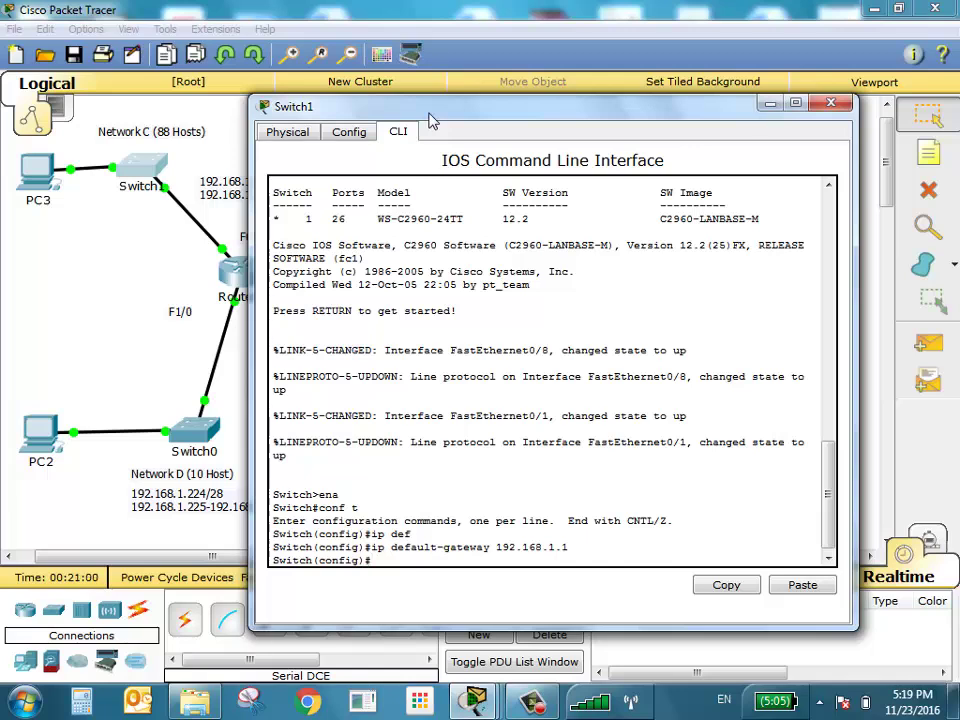
Configure Switch1's VLAN 1 interface with IP address 192.168.1.9 and mask 255.255.255.128, enable it, and return to the topology
text(nt vlan 1)
key(Return)
text(i)
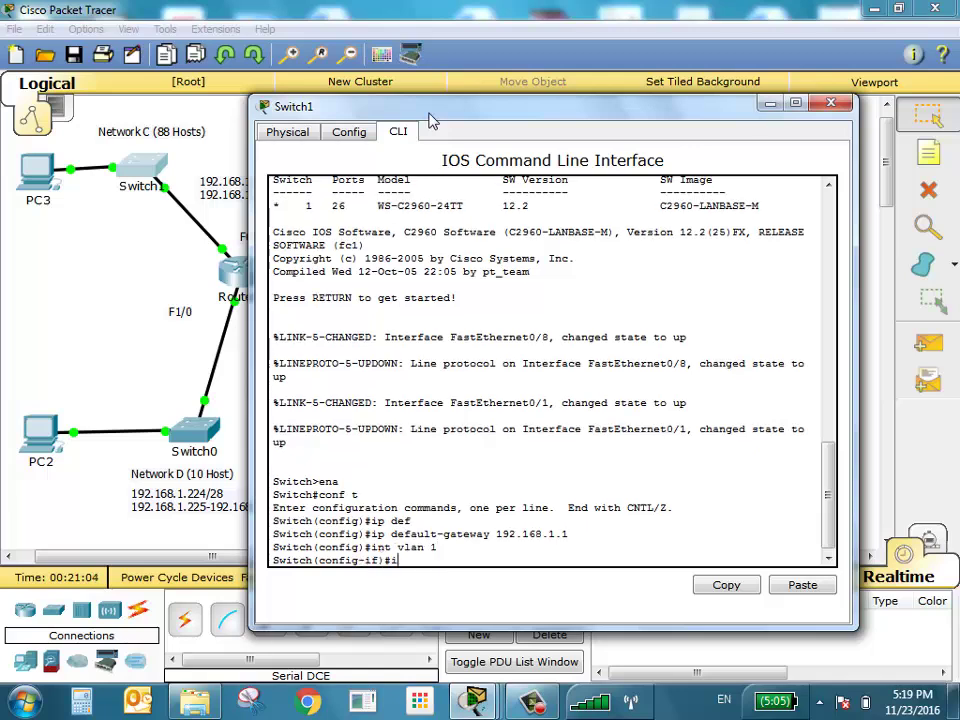
text(p address 192.168.1.)
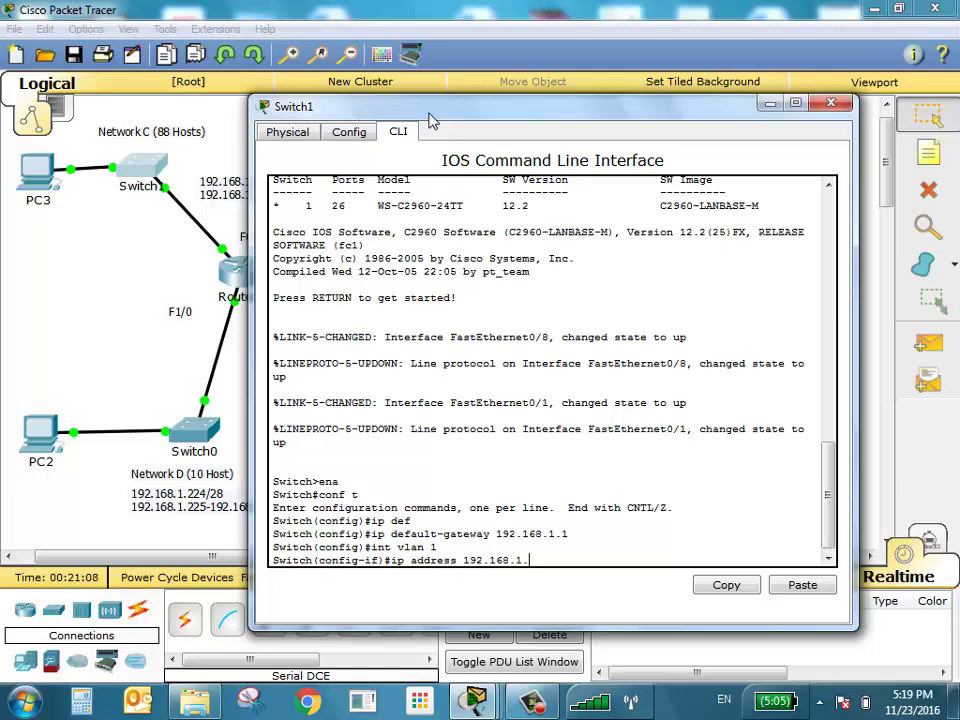
text(9 255.255.255.128)
key(Return)
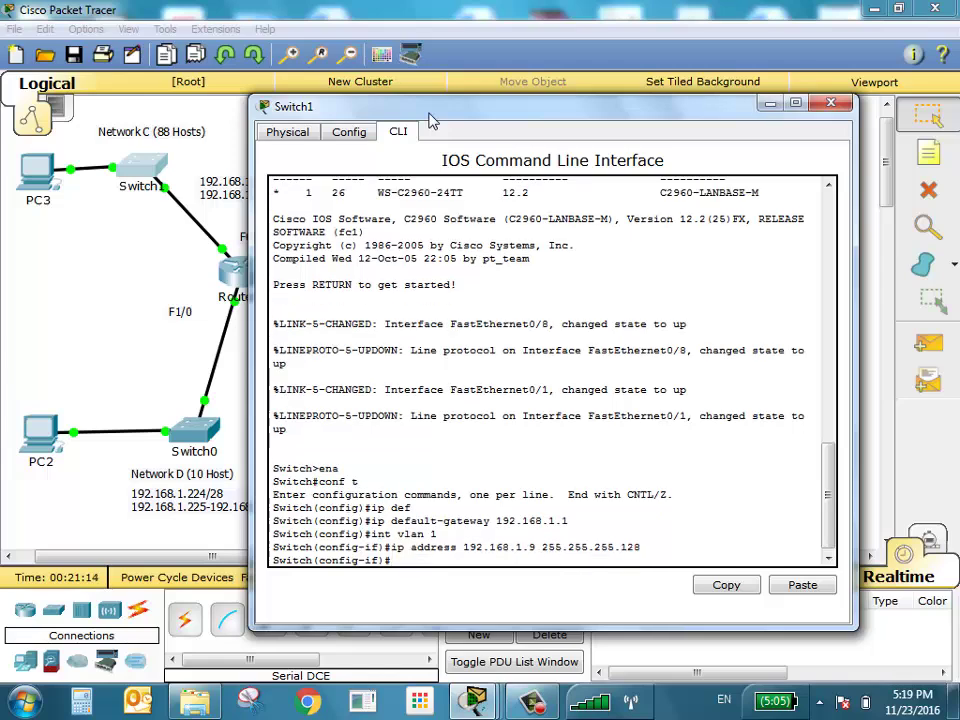
text(no shut)
key(Return)
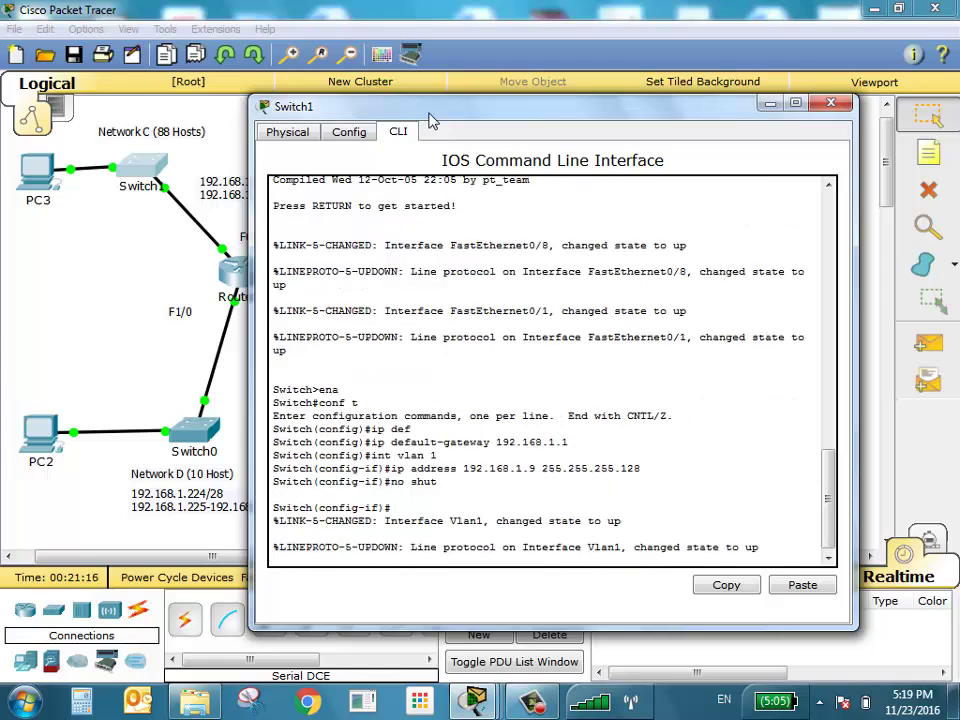
key(Return)
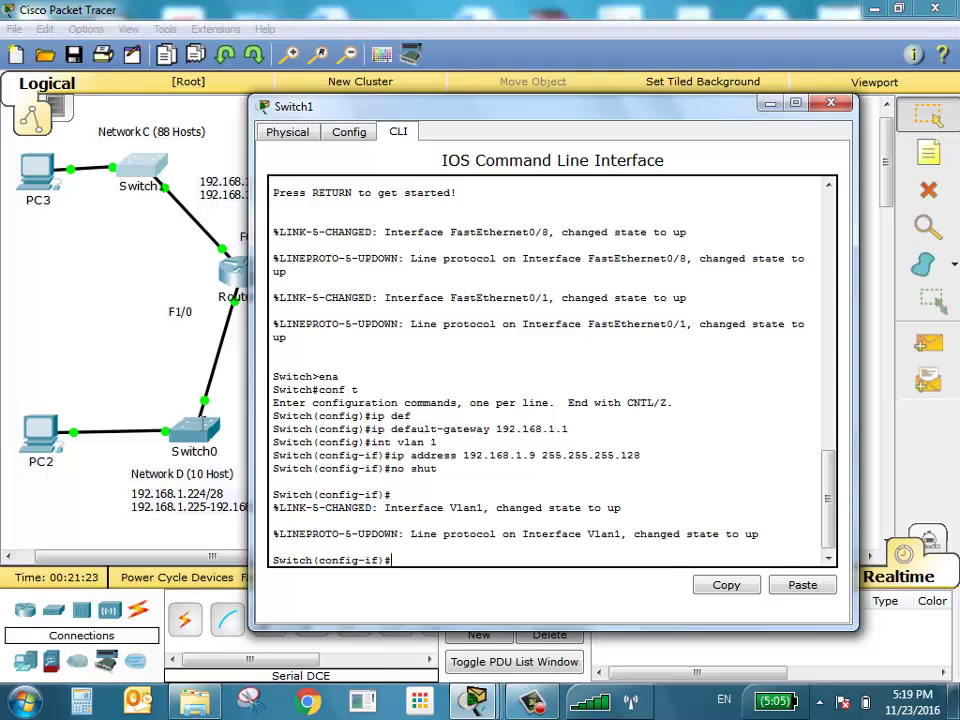
click(141, 369)
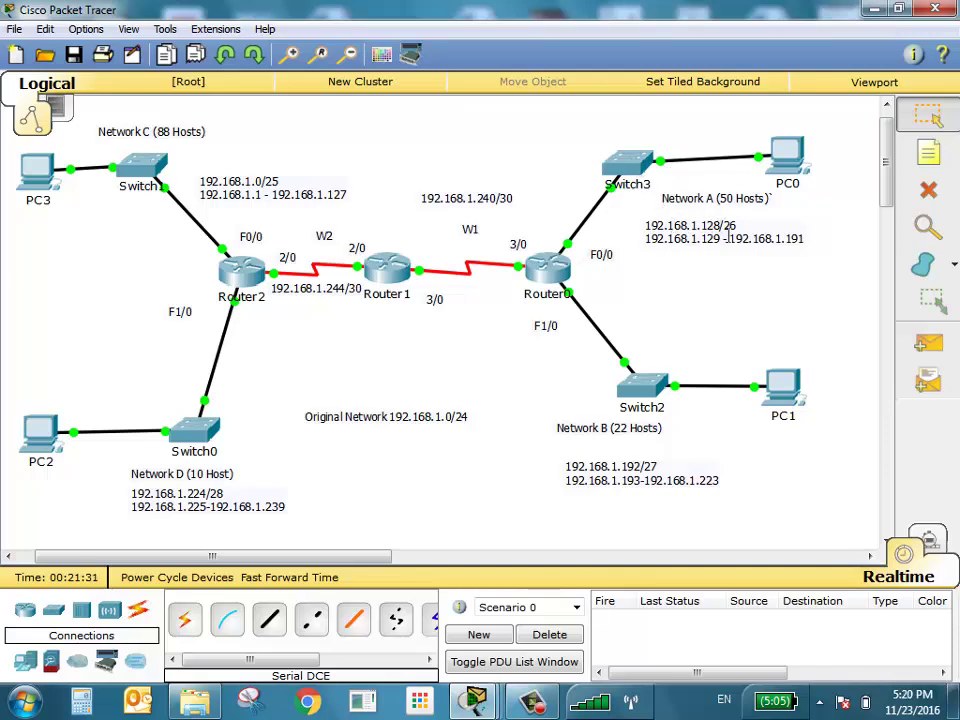
Open Switch3's command line and enter global configuration mode
click(633, 162)
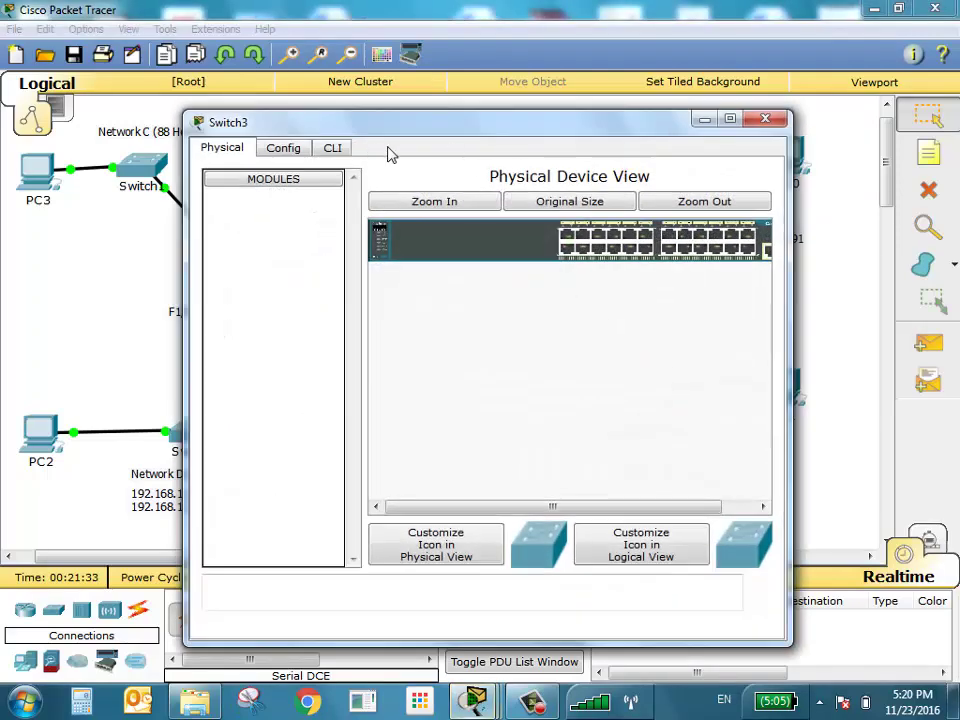
click(332, 148)
key(Return)
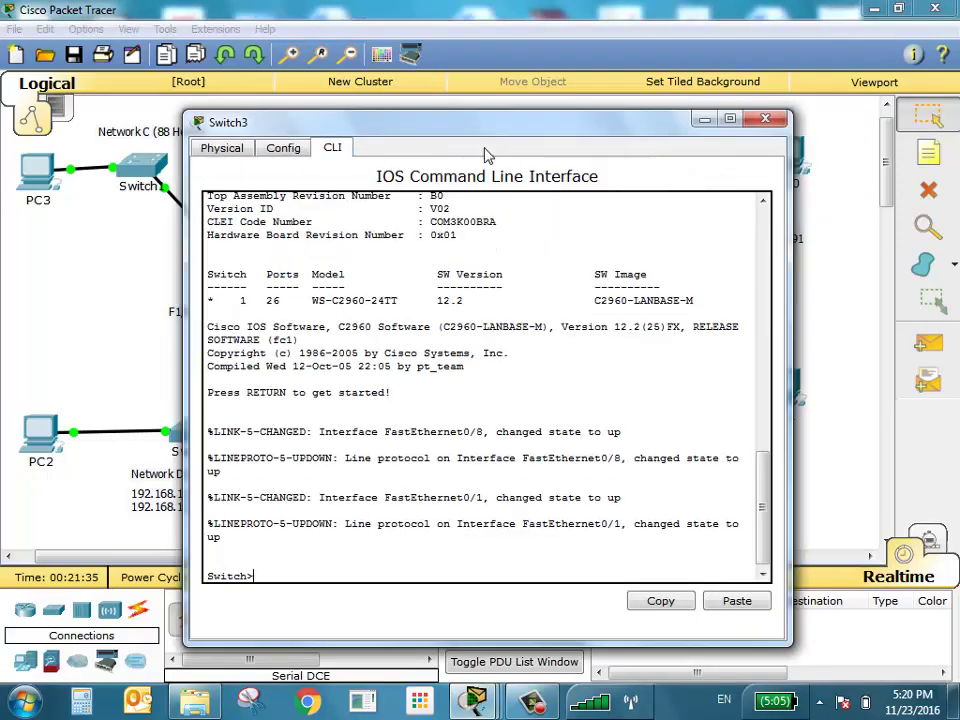
text(ena)
key(Return)
text(conf )
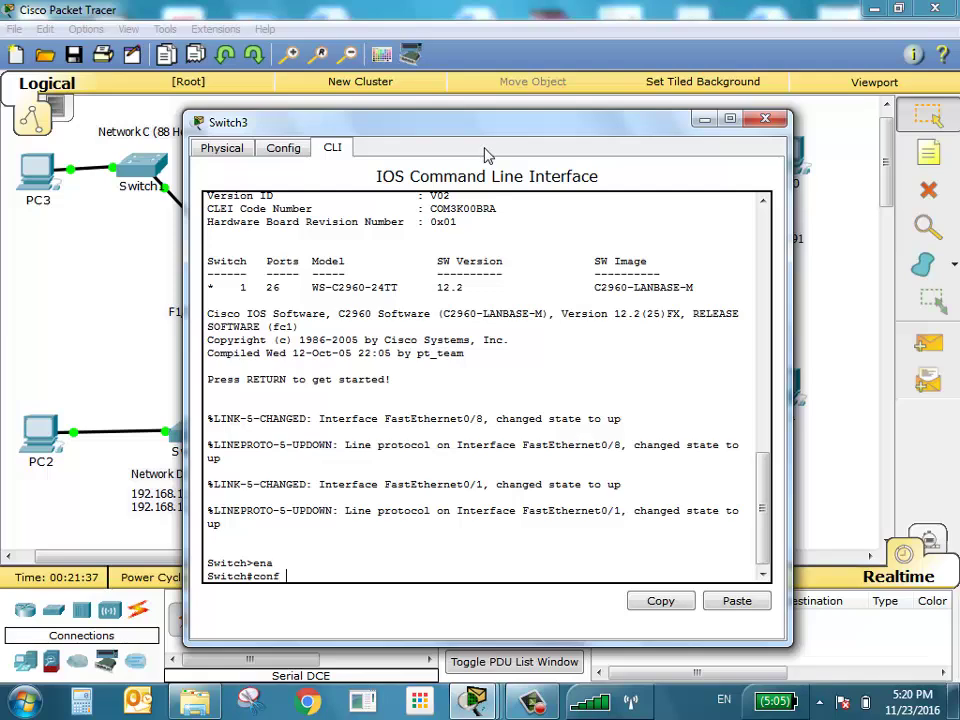
text(t)
key(Return)
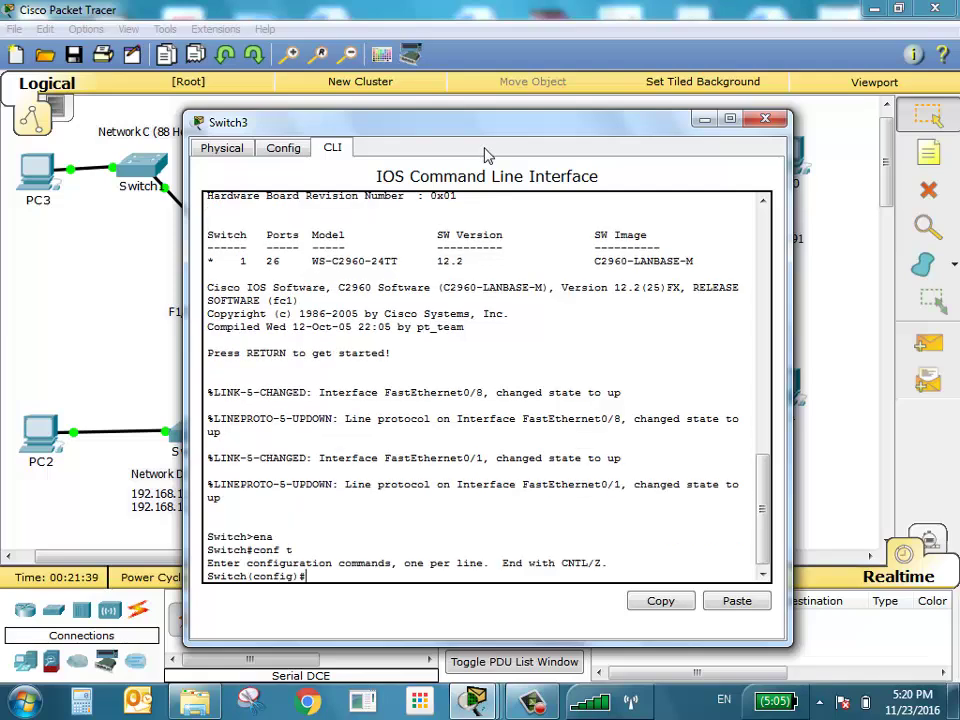
Set Switch3's default gateway to 192.168.1.129
text(ip def)
key(Tab)
text(1)
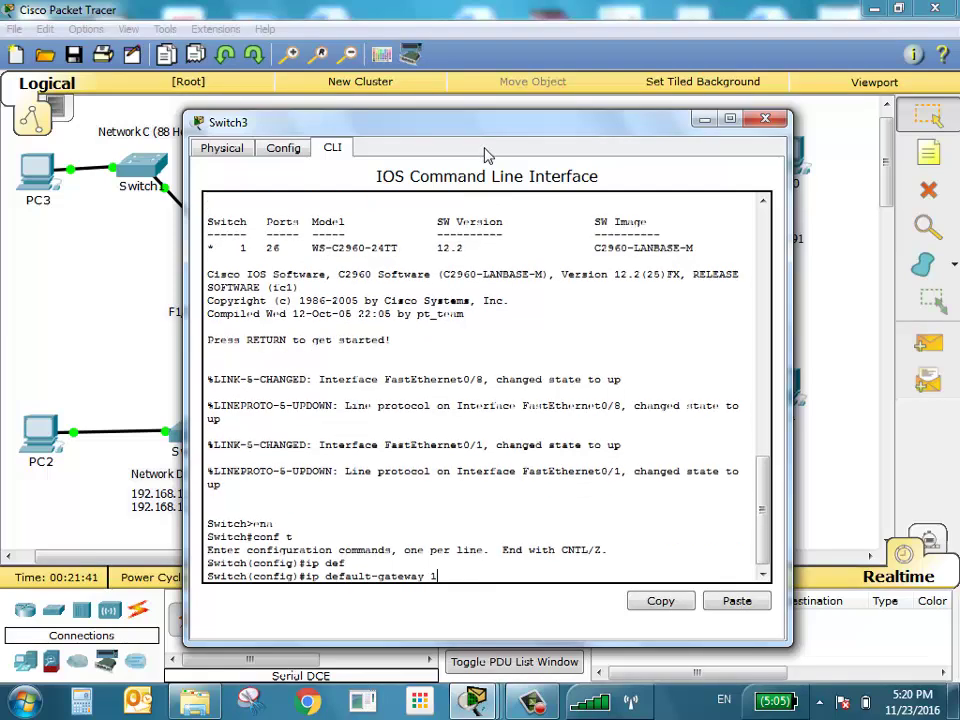
text(92.168.1.1)
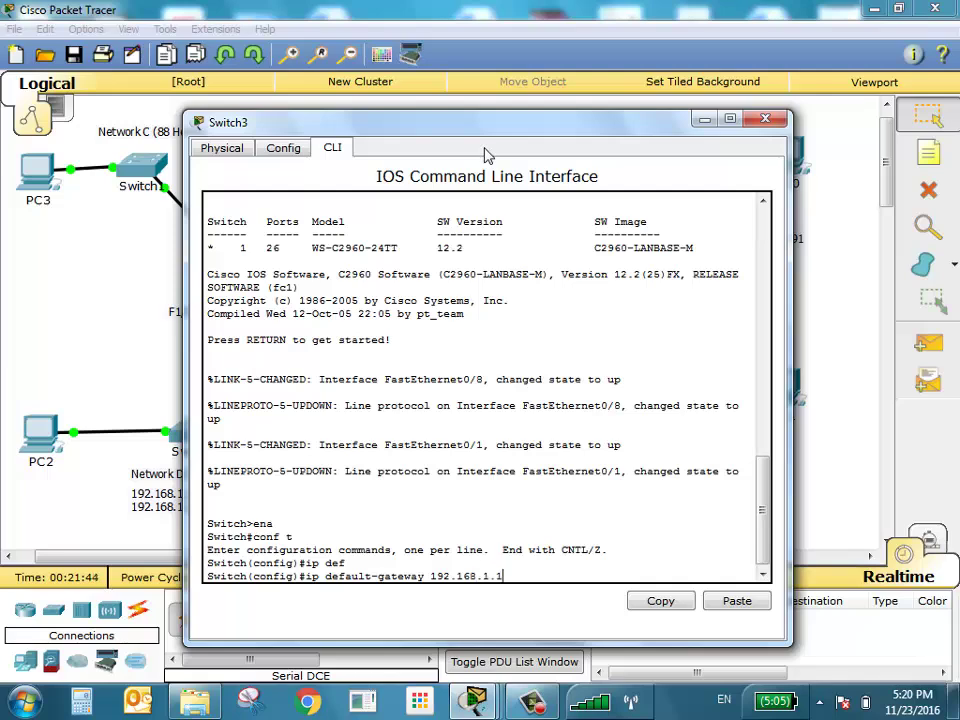
text(29)
key(Return)
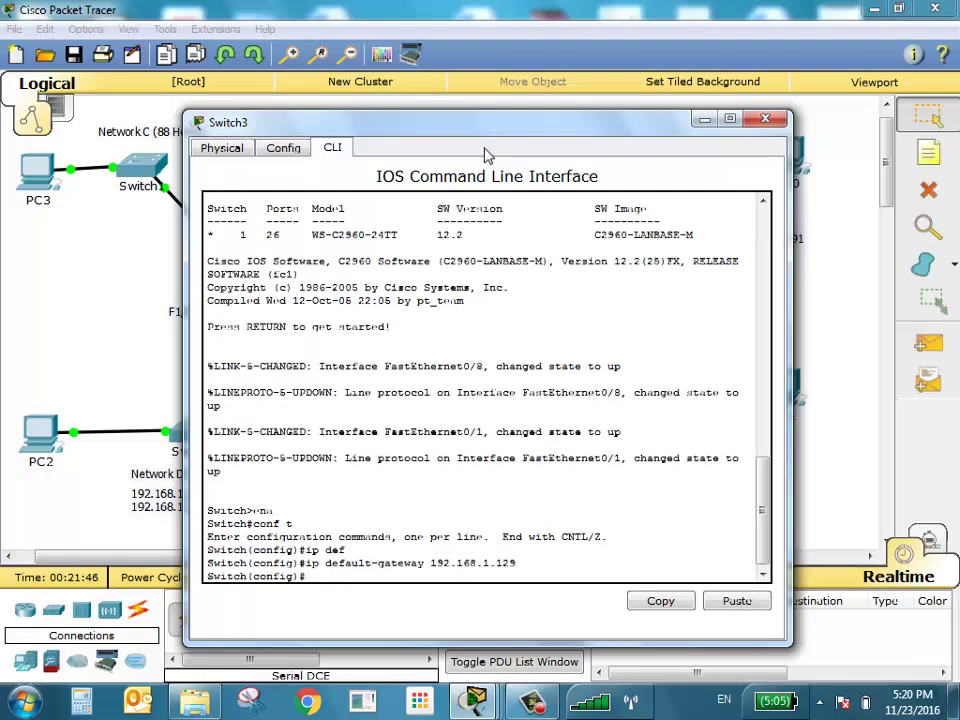
Configure Switch3's VLAN 1 interface with IP address 192.168.1.139 and mask 255.255.255.192, and enable it
text(int vlan 1)
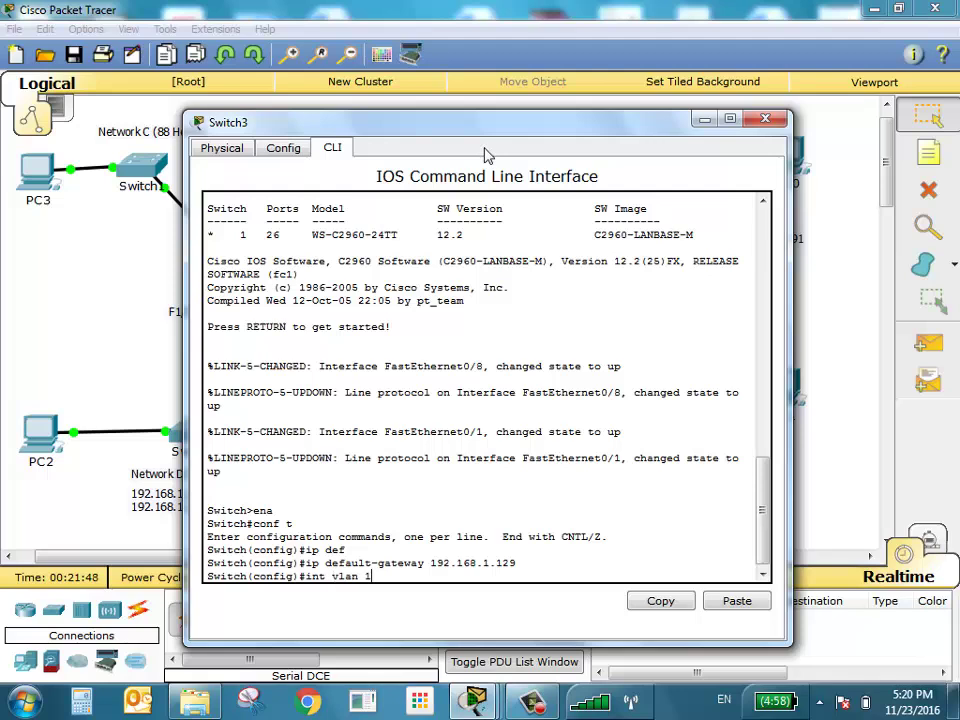
key(Return)
text(ip add)
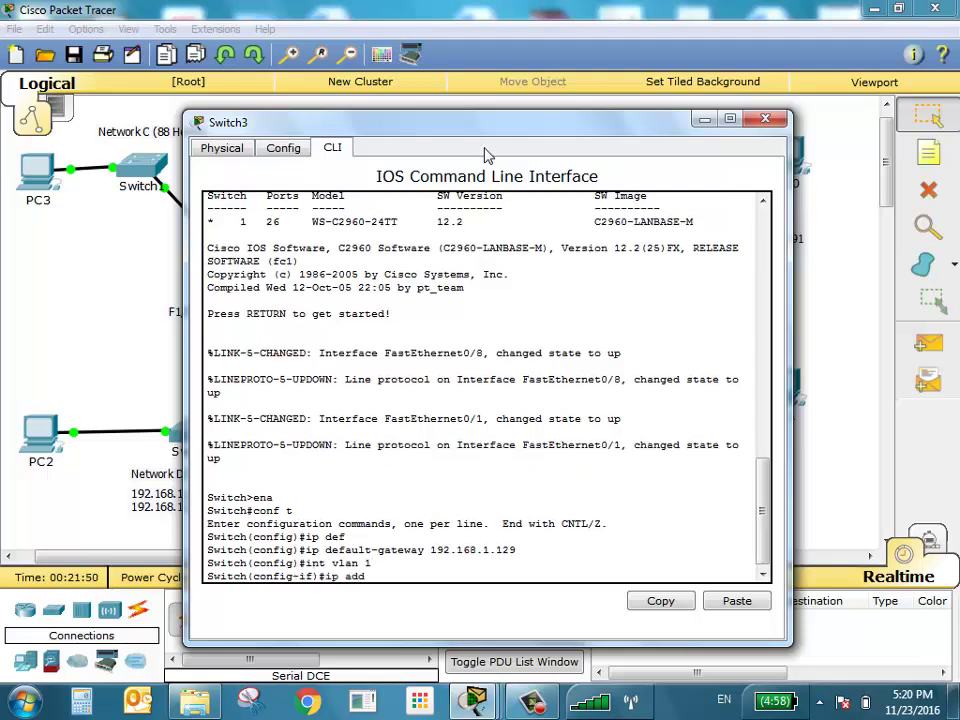
text(ress 192.168.1.13)
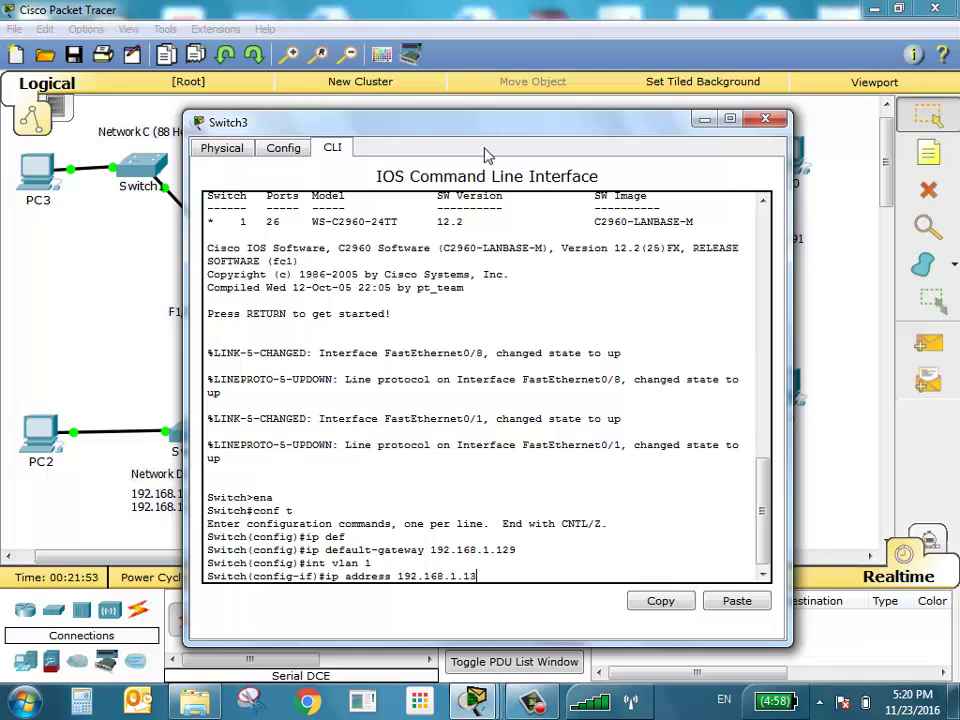
text(9 255.255.255.192)
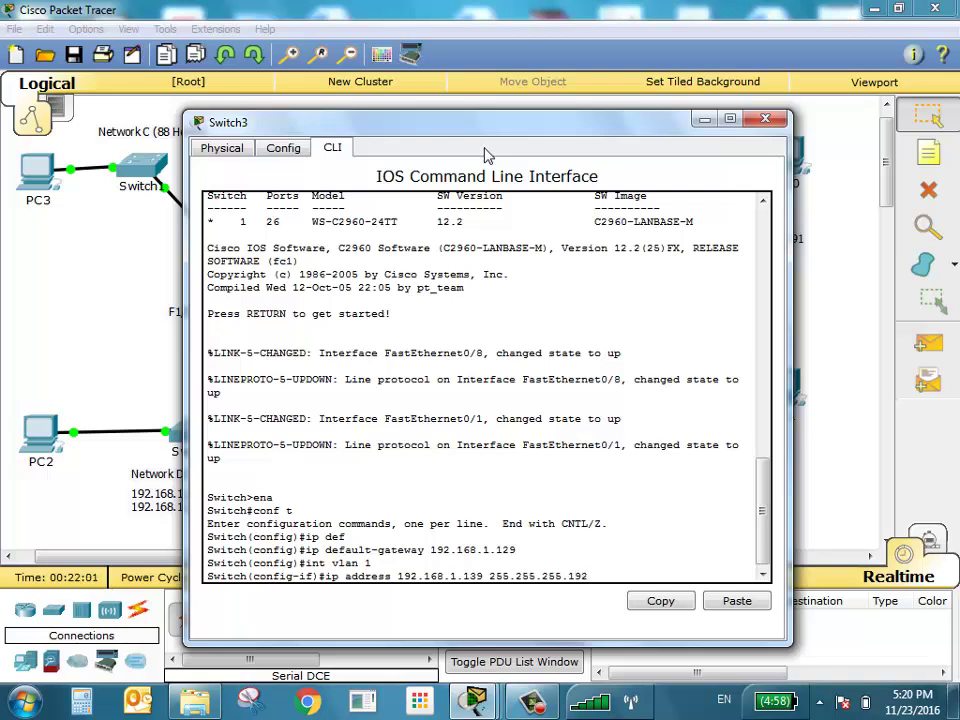
drag(400, 121, 392, 305)
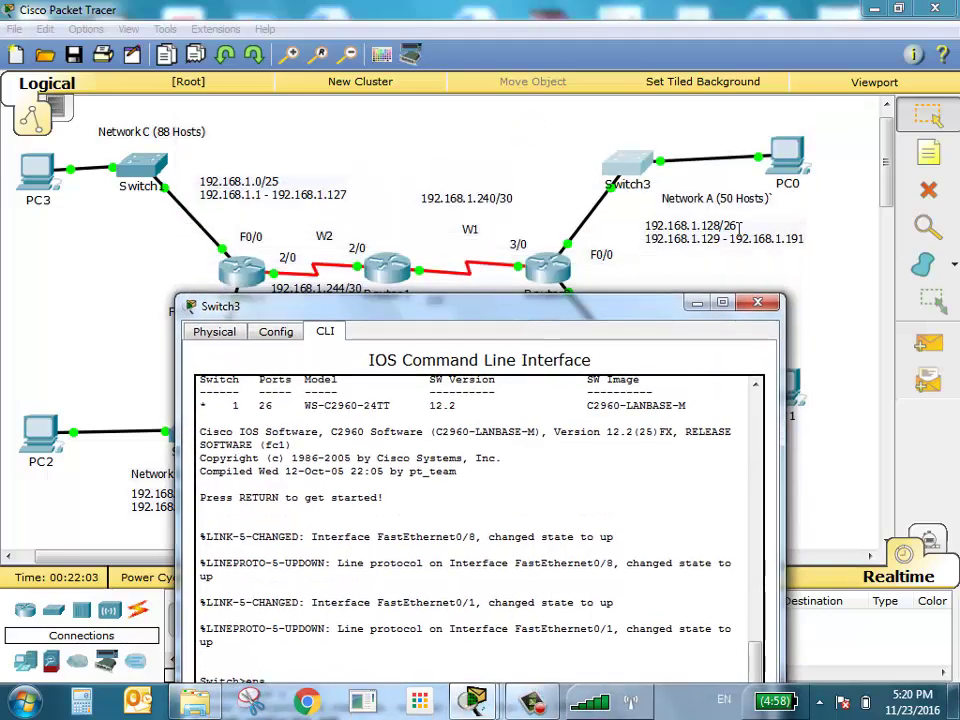
drag(608, 312, 593, 152)
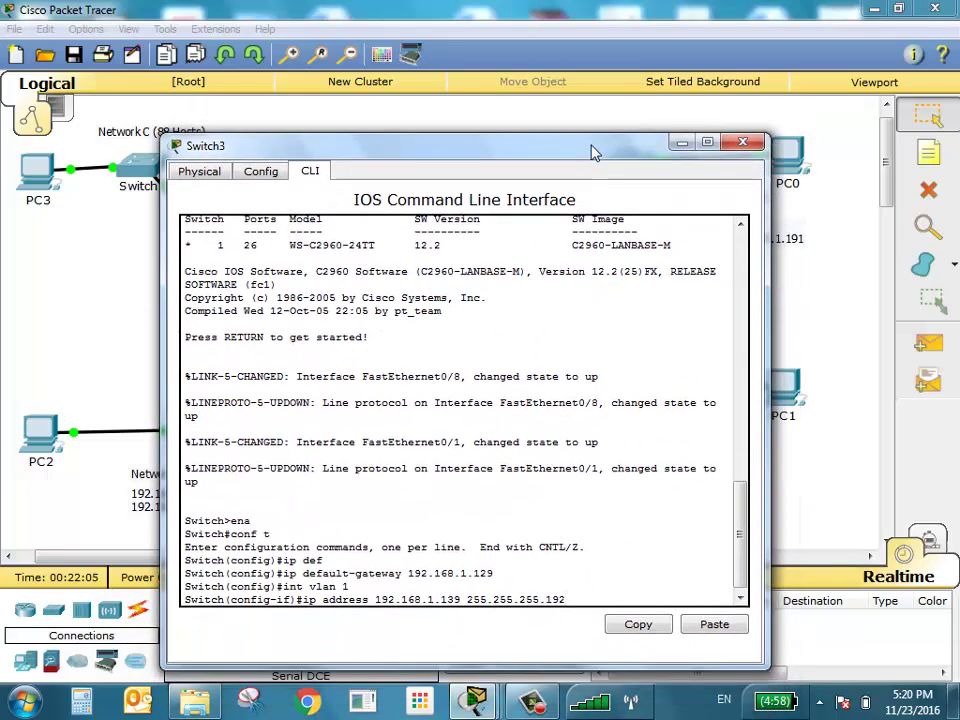
key(Return)
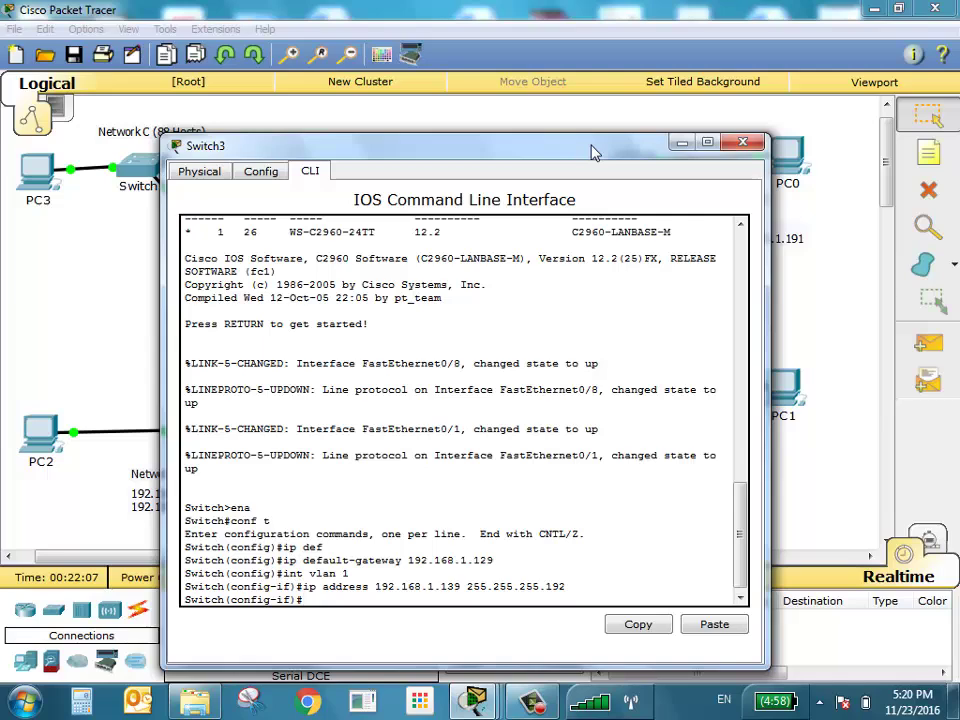
text(no shut)
key(Return)
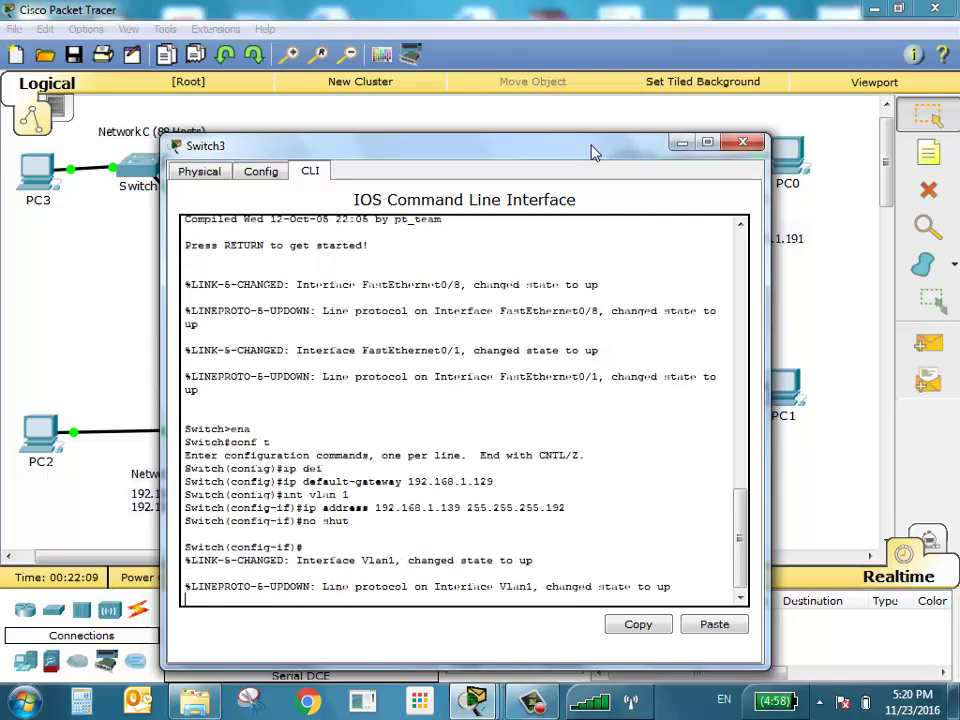
key(Return)
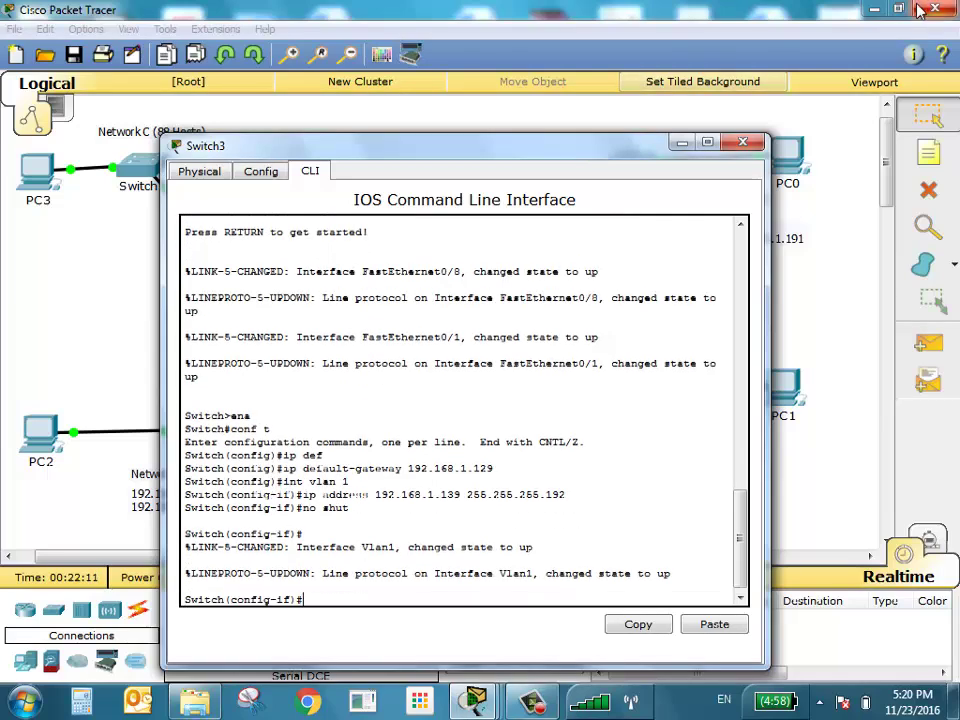
Exit Switch3's interface and global configuration modes back to privileged mode
text(exit)
key(Return)
text(ex)
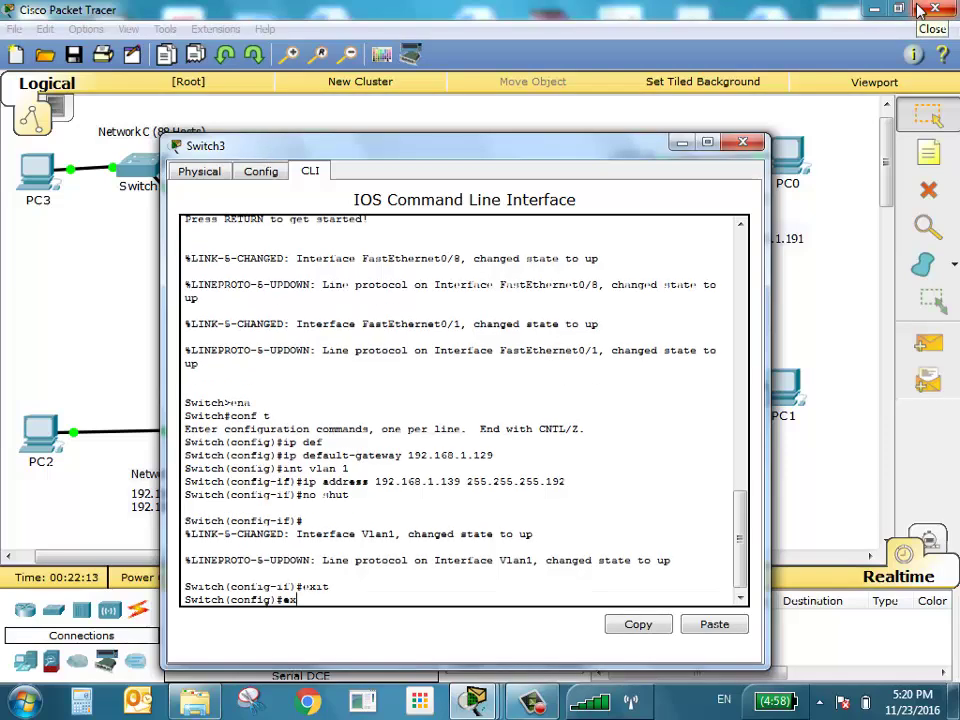
text(it)
key(Return)
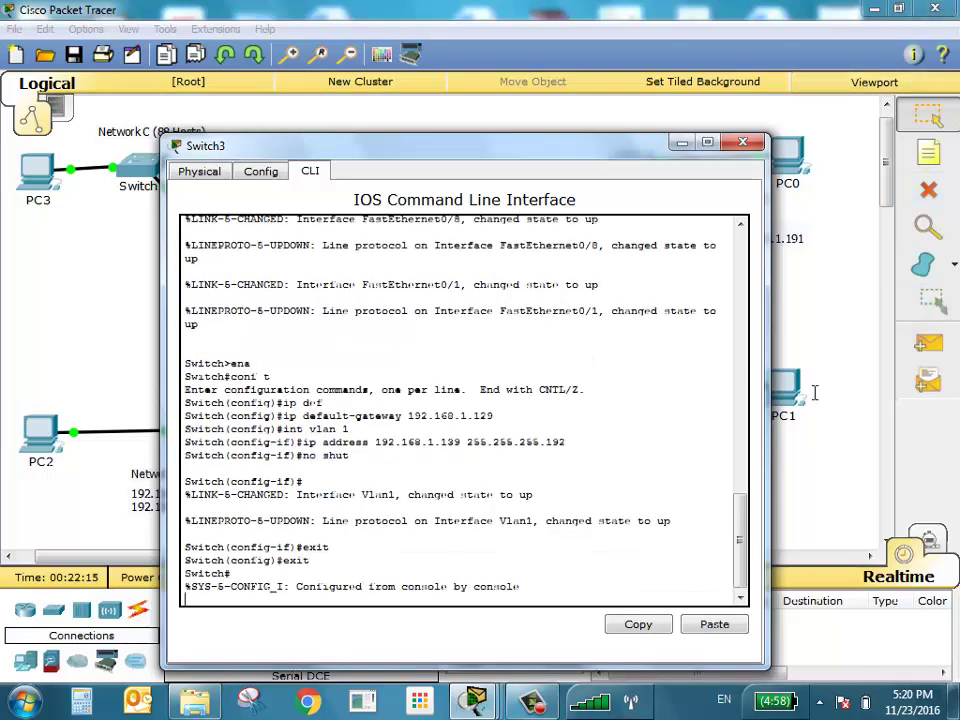